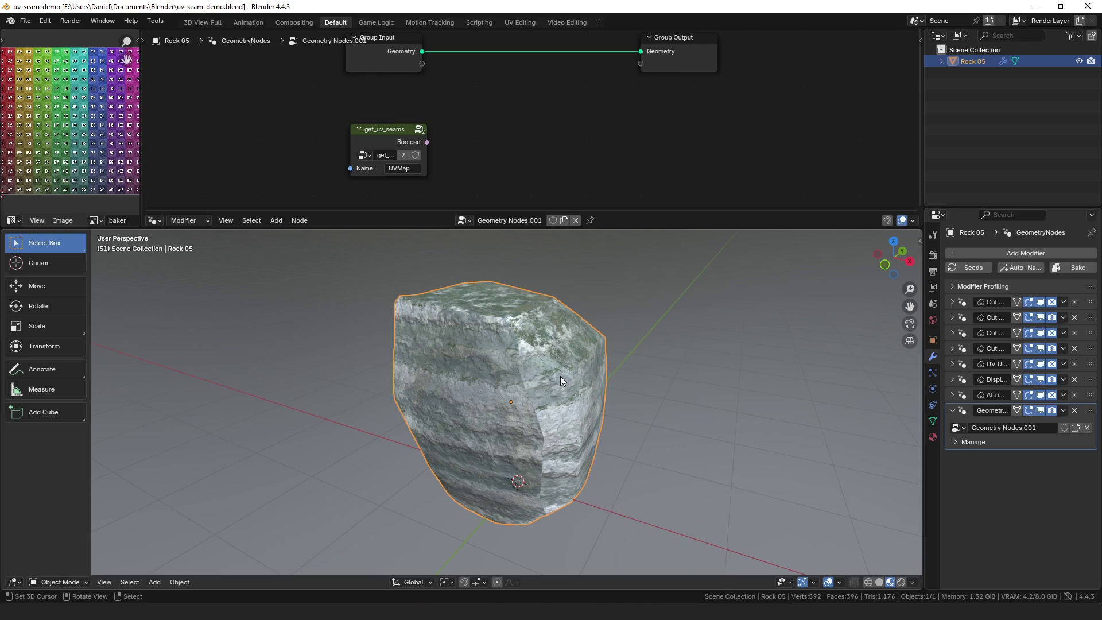
# - Move the get_uv_seams node up beneath the Group Input node
pyautogui.moveTo(560, 376); pyautogui.dragTo(585, 387, button='middle')
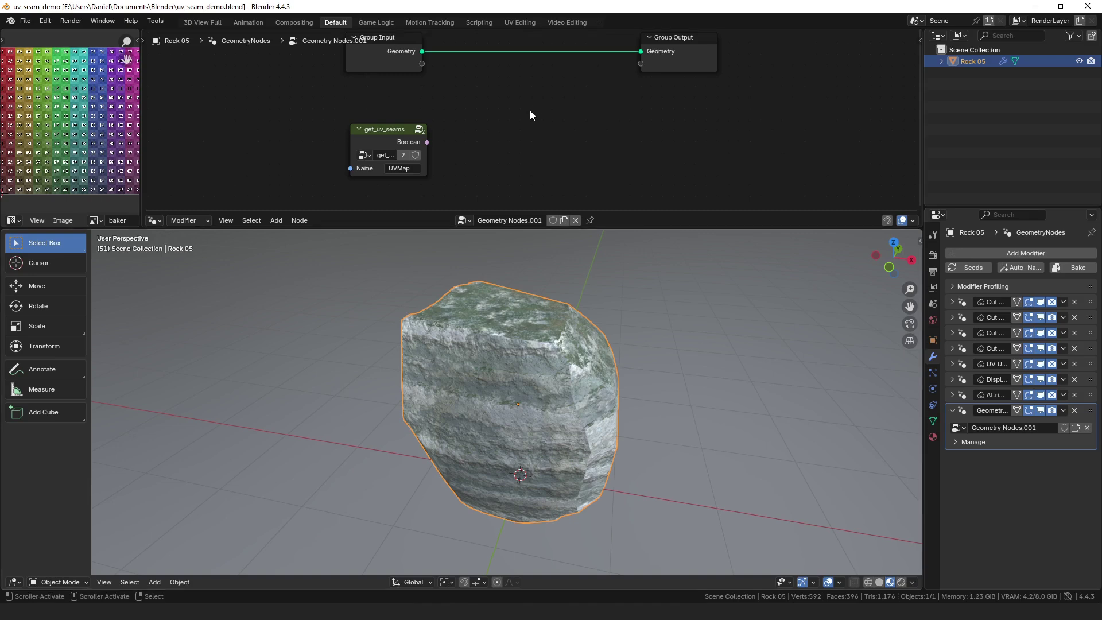
pyautogui.moveTo(529, 110); pyautogui.dragTo(514, 117, button='middle')
pyautogui.moveTo(389, 144); pyautogui.dragTo(422, 115)
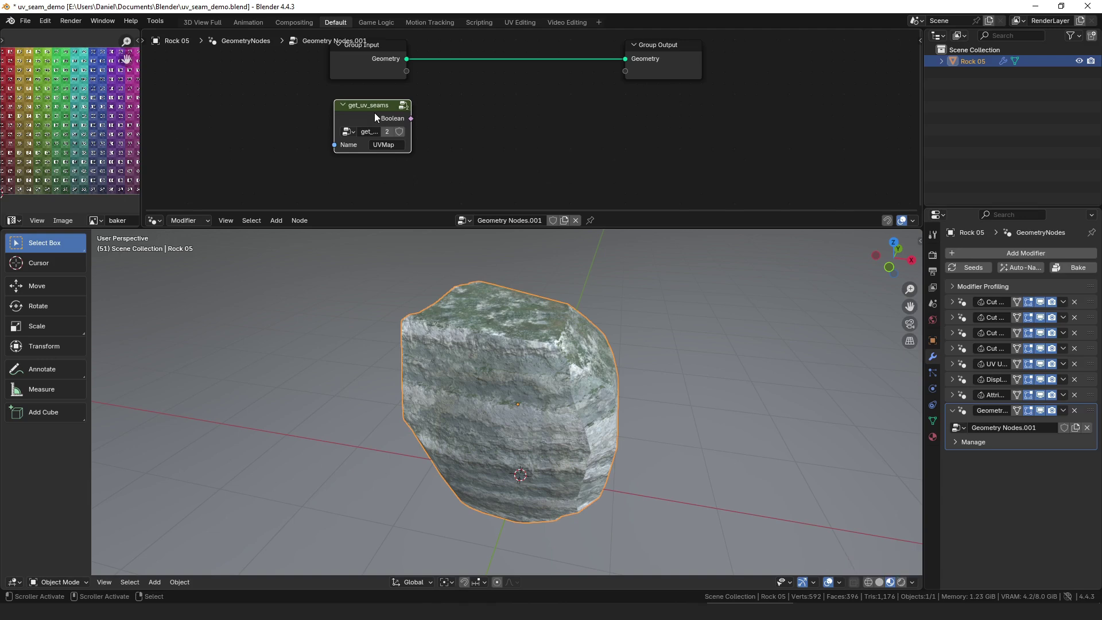
# - Open the get_uv_seams node group, examine its node network, and return to the parent node tree
pyautogui.moveTo(454, 101); pyautogui.dragTo(517, 124, button='middle')
pyautogui.click(351, 132)
pyautogui.scroll(-4, 453, 140)
pyautogui.press('Tab')
pyautogui.scroll(-9, 573, 133)
pyautogui.moveTo(636, 121); pyautogui.dragTo(606, 117, button='middle')
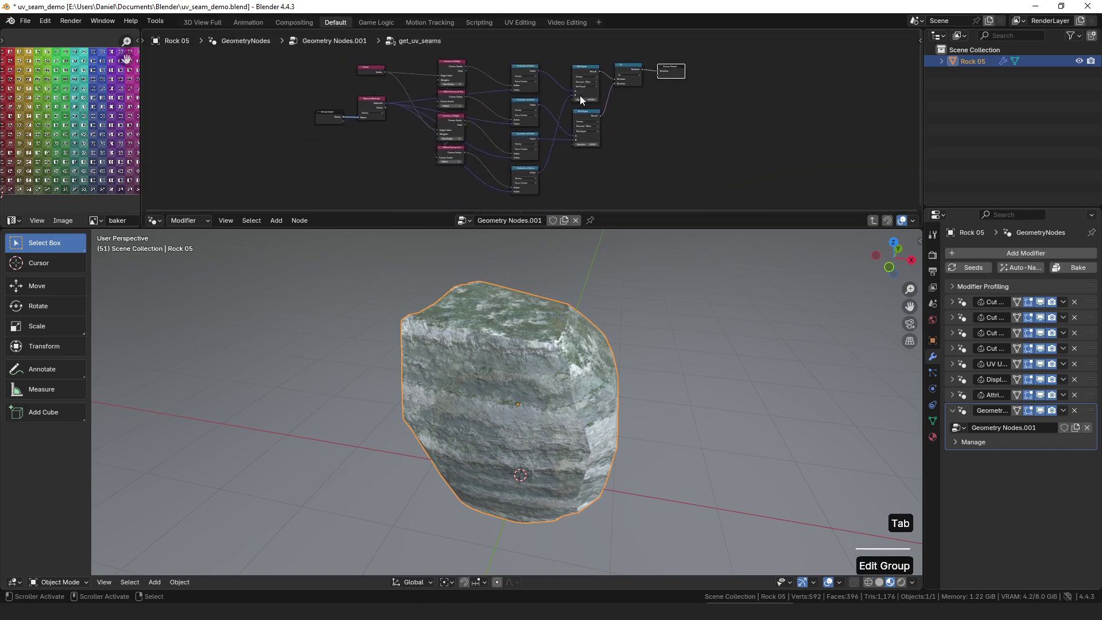
pyautogui.scroll(2, 579, 99)
pyautogui.scroll(1, 657, 111)
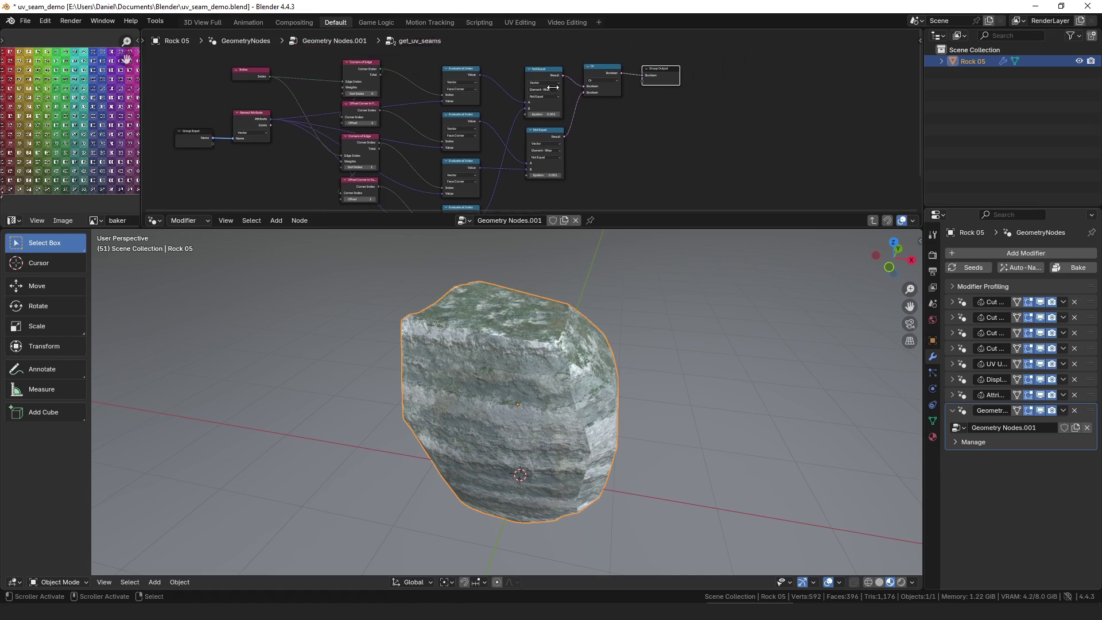
pyautogui.press('Tab')
# - Spread the Group Input and Group Output nodes apart to make room between them
pyautogui.moveTo(627, 99); pyautogui.dragTo(539, 112, button='middle')
pyautogui.moveTo(537, 108); pyautogui.dragTo(732, 107)
pyautogui.moveTo(380, 108); pyautogui.dragTo(350, 101)
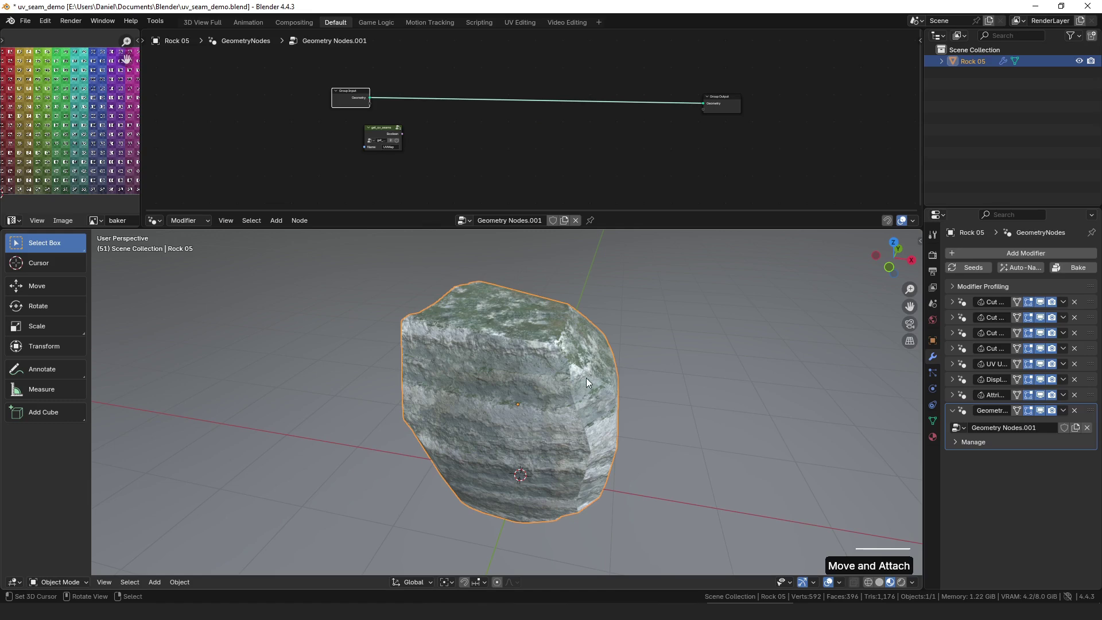
# - Insert a Mesh to Volume node between Group Input and Group Output, fed by the rock geometry
pyautogui.moveTo(602, 375); pyautogui.dragTo(531, 368, button='middle')
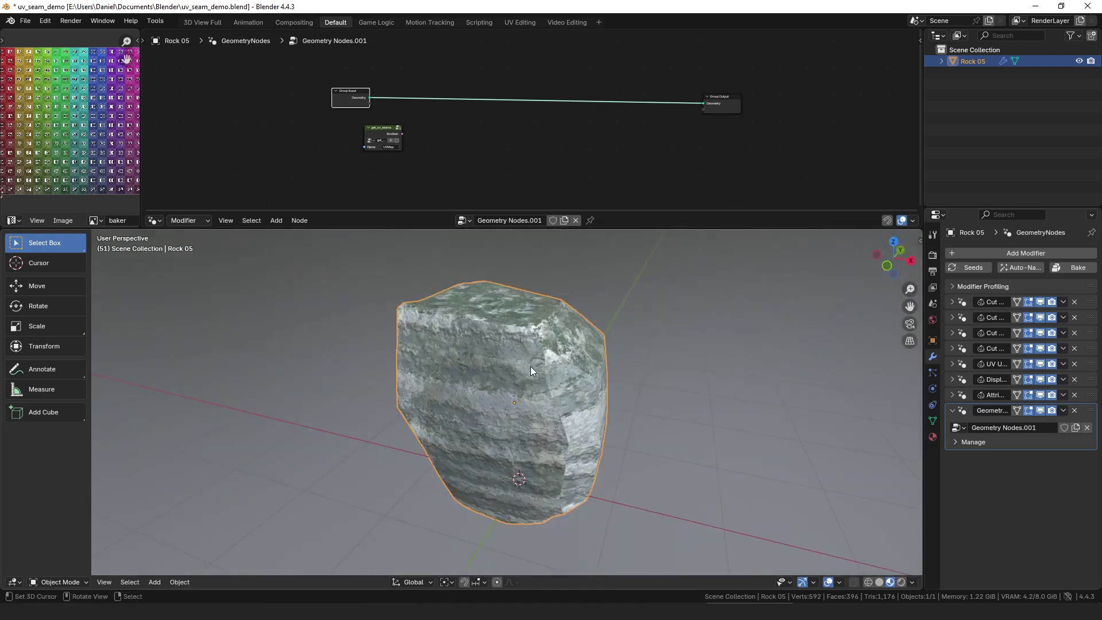
pyautogui.moveTo(370, 98); pyautogui.dragTo(514, 115)
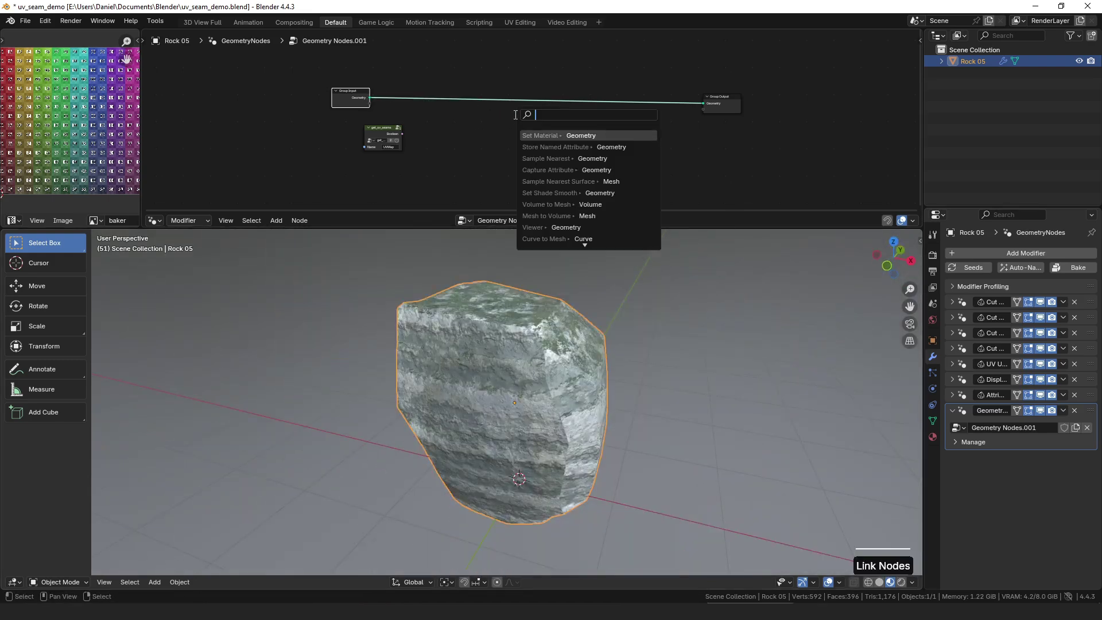
pyautogui.write('to vo')
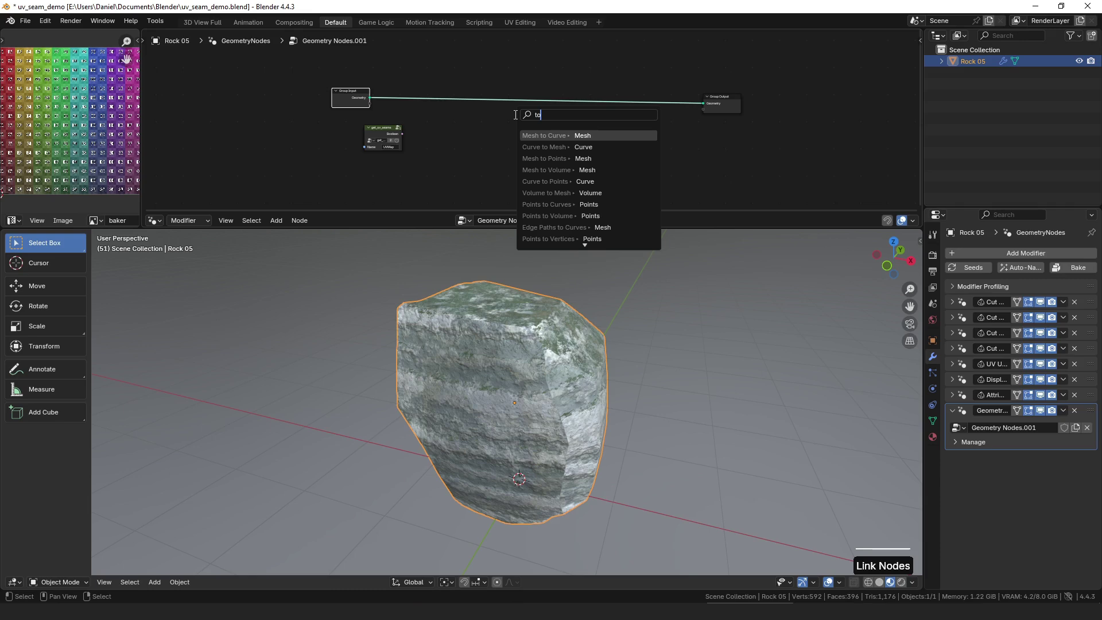
pyautogui.press('Return')
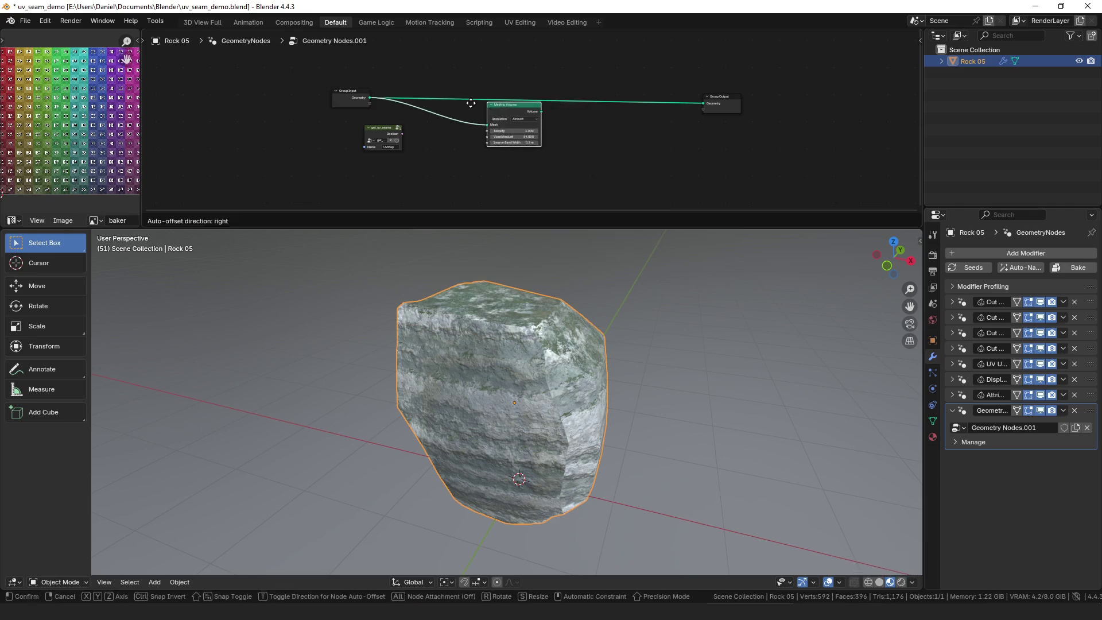
pyautogui.click(459, 97)
# - Insert a Volume to Mesh node between Mesh to Volume and Group Output
pyautogui.moveTo(512, 101); pyautogui.dragTo(546, 117)
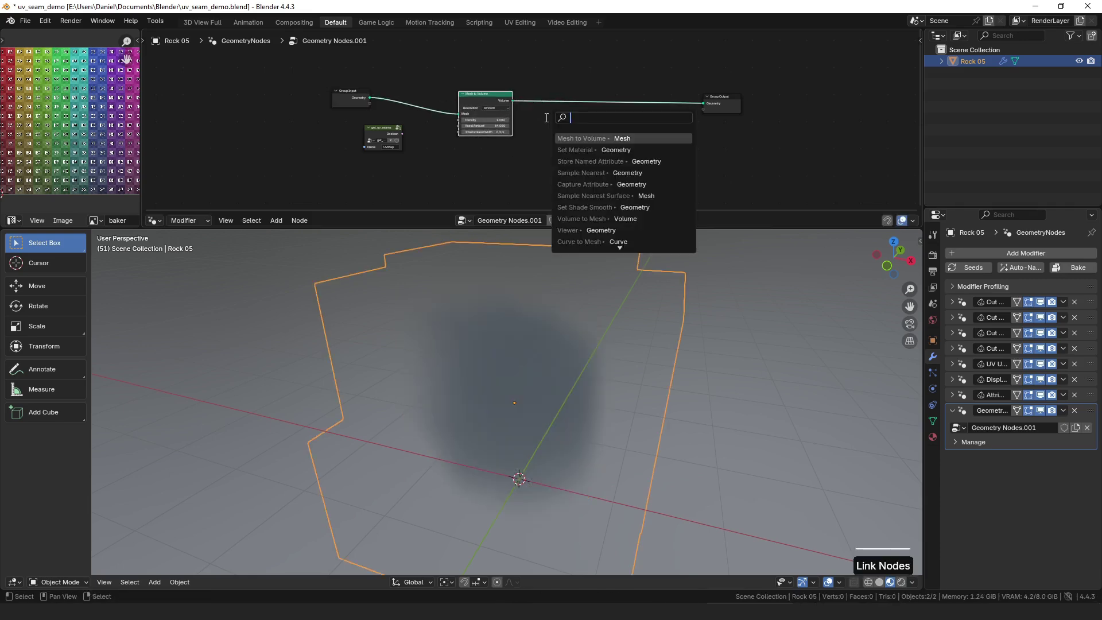
pyautogui.write('to me')
pyautogui.press('Down')
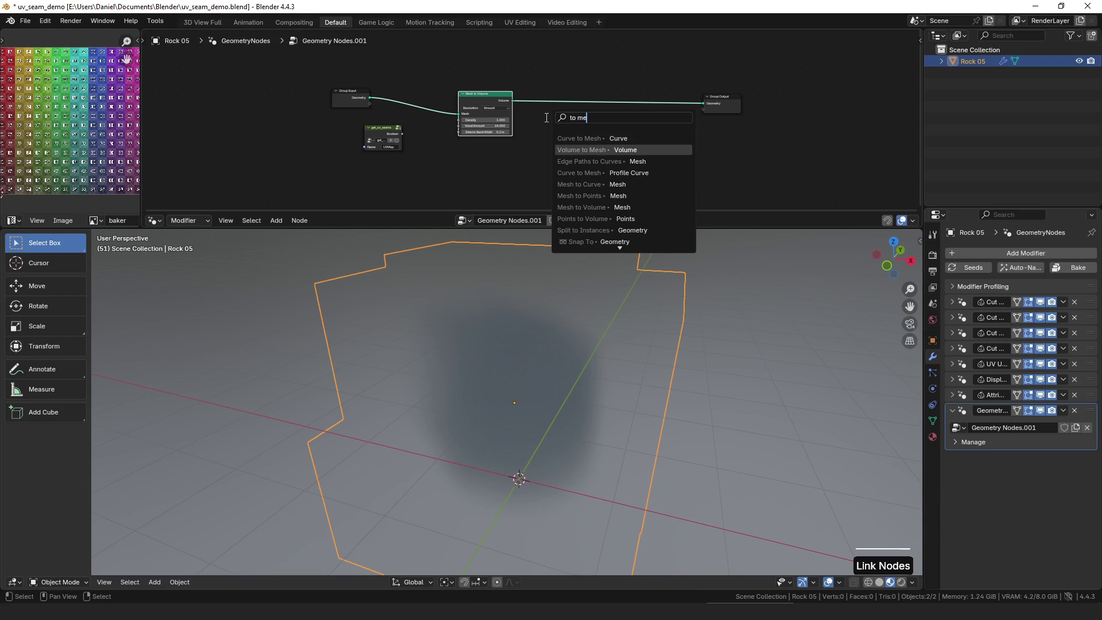
pyautogui.press('Return')
pyautogui.click(521, 91)
pyautogui.scroll(2, 552, 114)
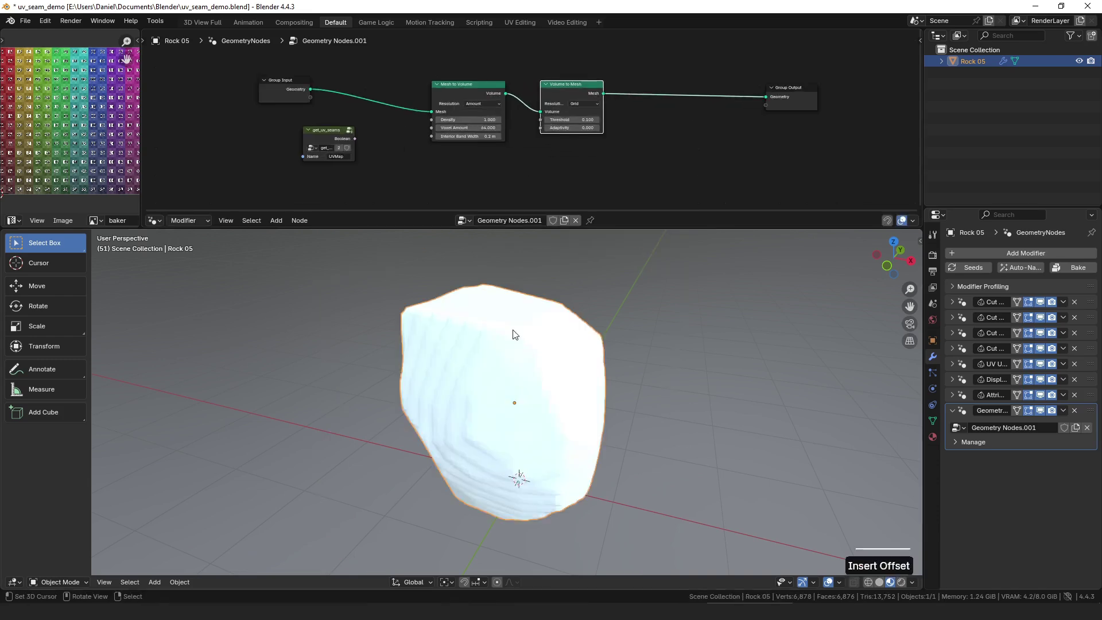
# - Connect the original Group Input geometry to the output and show its wireframe to examine the rock's topology
pyautogui.keyDown('alt'); pyautogui.keyDown('shift'); pyautogui.click(287, 85); pyautogui.keyUp('shift'); pyautogui.keyUp('alt')
pyautogui.press('q')
pyautogui.click(553, 382)
pyautogui.scroll(4, 563, 383)
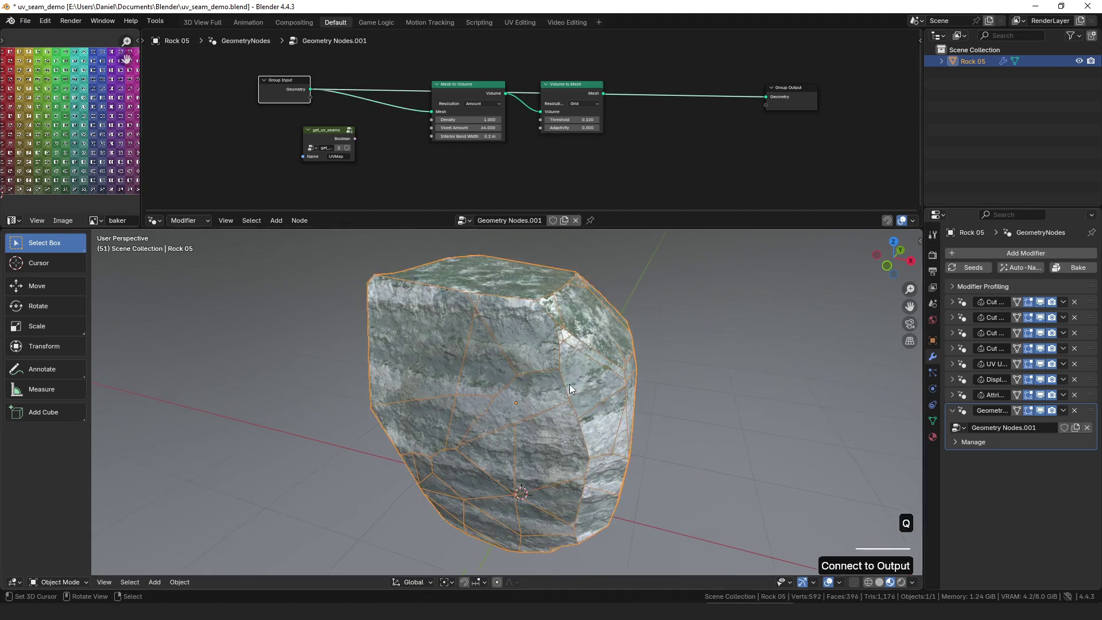
pyautogui.moveTo(598, 347); pyautogui.dragTo(496, 372, button='middle')
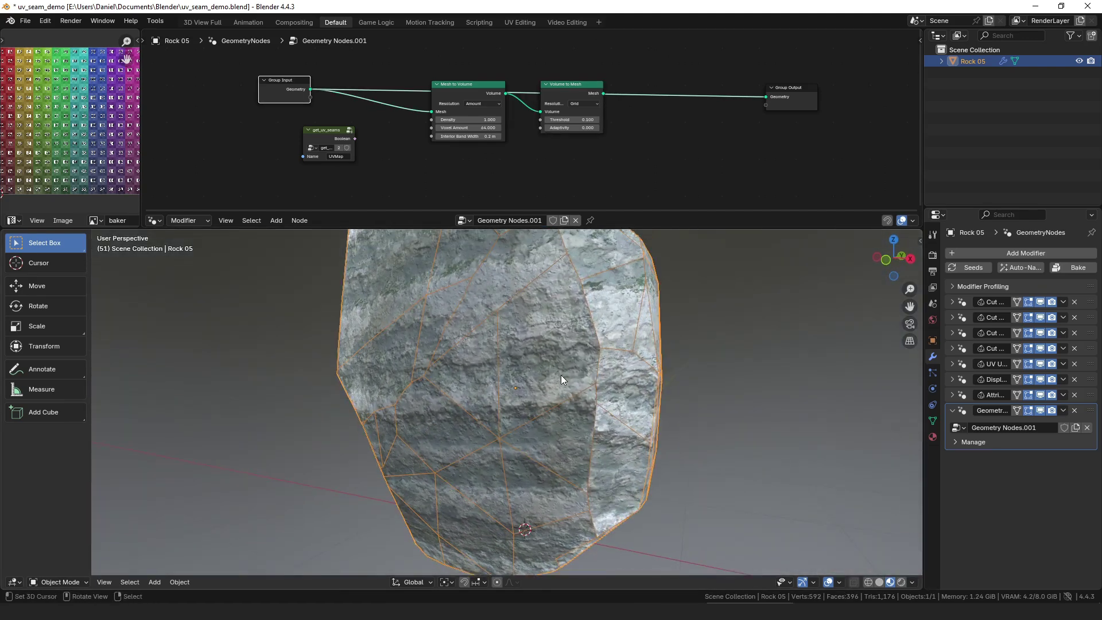
# - Reconnect Volume to Mesh to the output with the wireframe displayed, and shift Mesh to Volume closer to Group Input
pyautogui.press('q')
pyautogui.press('q')
pyautogui.click(608, 373)
pyautogui.moveTo(468, 87); pyautogui.dragTo(452, 76)
pyautogui.press('q')
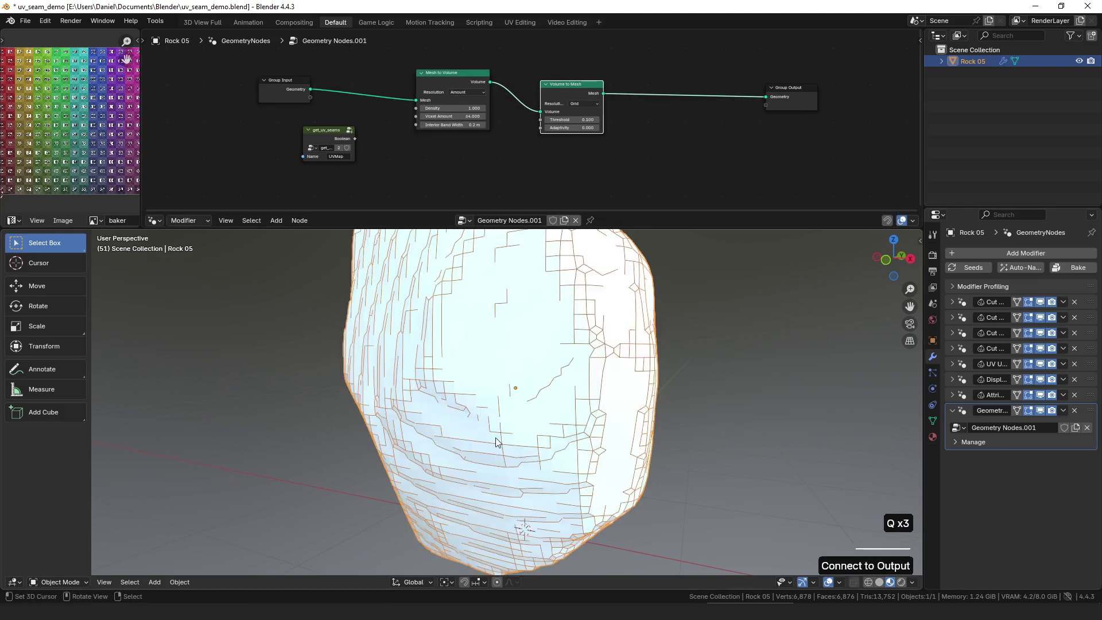
# - Set the viewport overlay's wireframe threshold to 1.000 and its opacity to 0.75
pyautogui.click(839, 582)
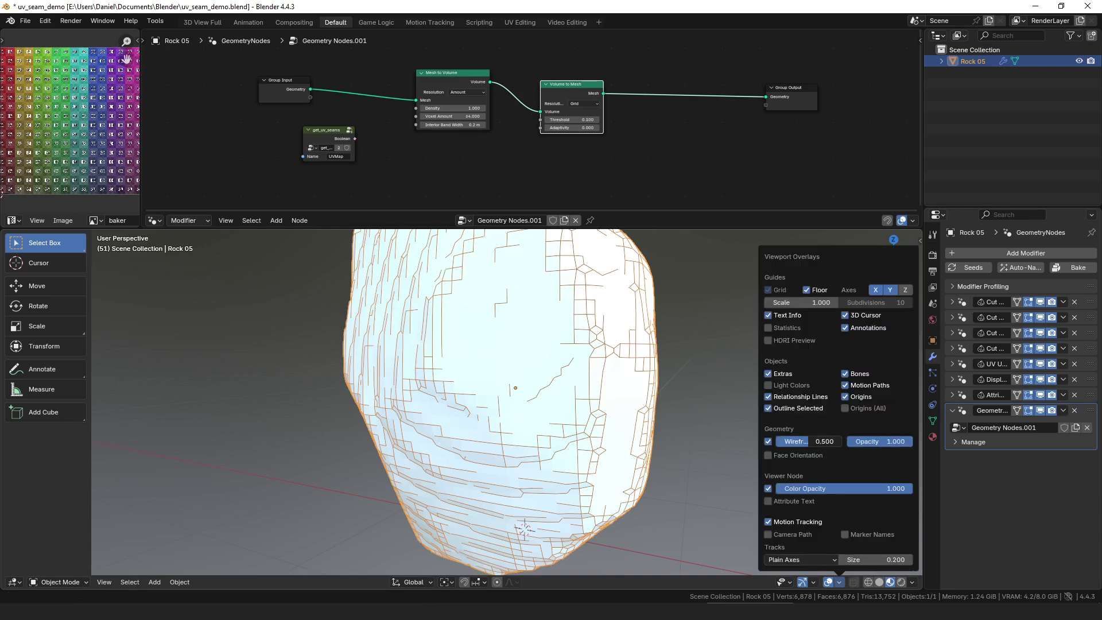
pyautogui.moveTo(798, 441); pyautogui.dragTo(841, 442)
pyautogui.click(882, 440)
pyautogui.write('.75')
pyautogui.press('Return')
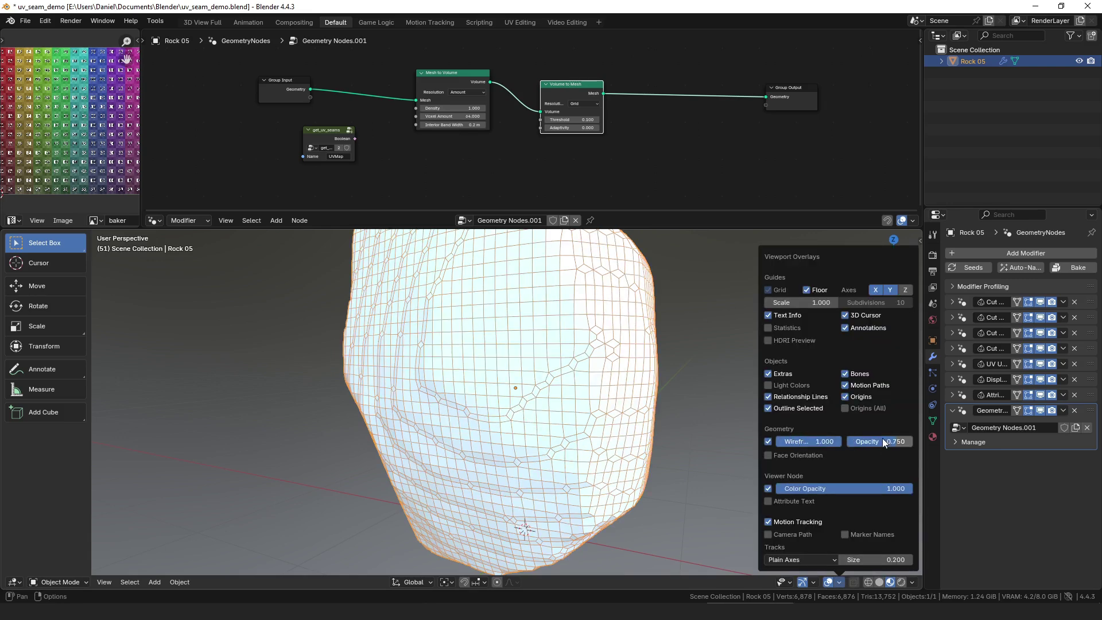
# - Hide the wireframe and set the Voxel Amount of Mesh to Volume to 128
pyautogui.scroll(-5, 570, 373)
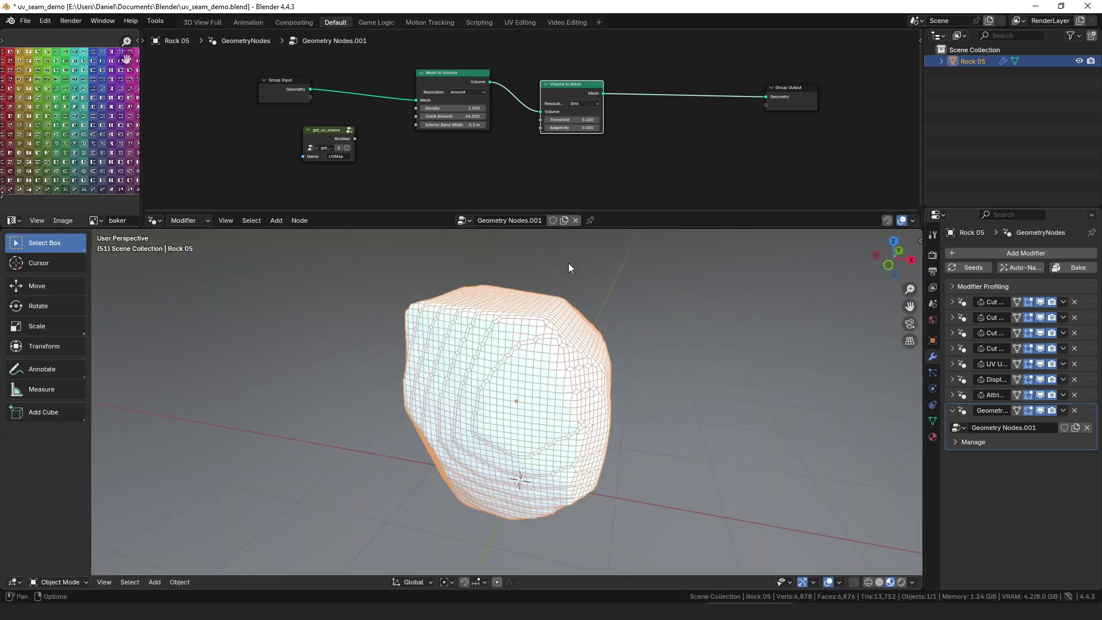
pyautogui.rightClick(576, 360)
pyautogui.click(425, 143)
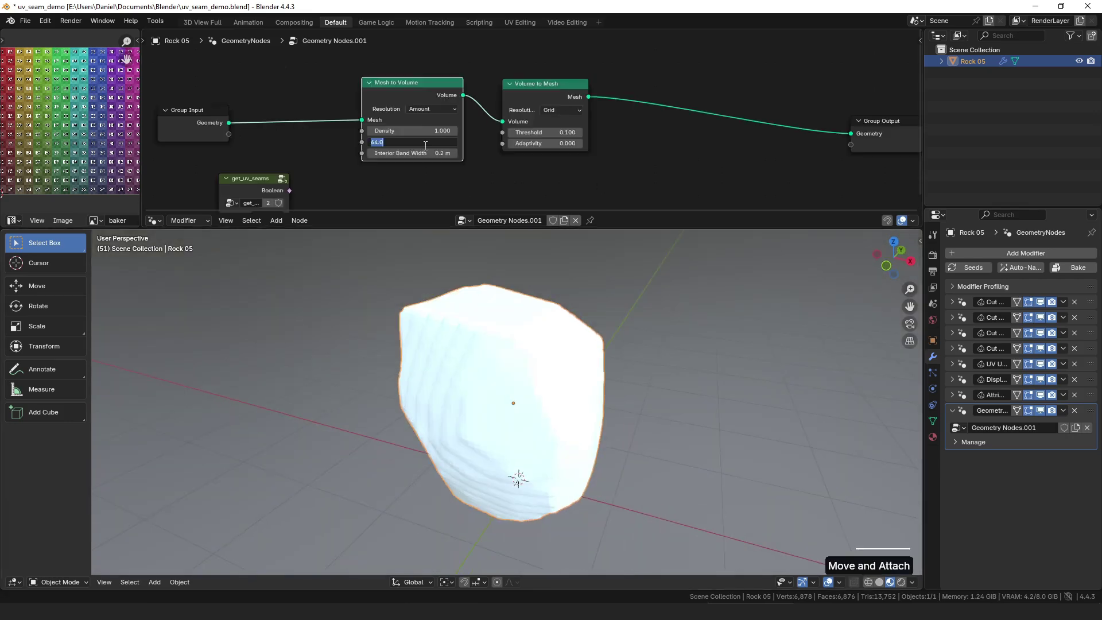
pyautogui.write('128')
pyautogui.press('Return')
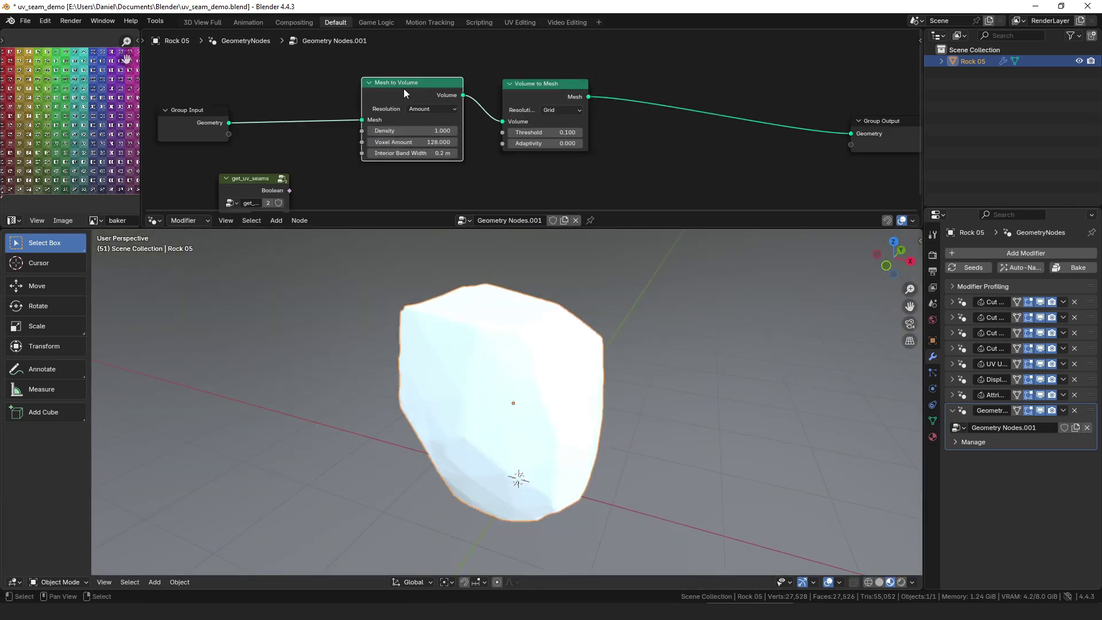
# - Move the Mesh to Volume and Volume to Mesh nodes closer to Group Input and to each other
pyautogui.moveTo(404, 93); pyautogui.dragTo(390, 98)
pyautogui.moveTo(536, 97); pyautogui.dragTo(504, 98)
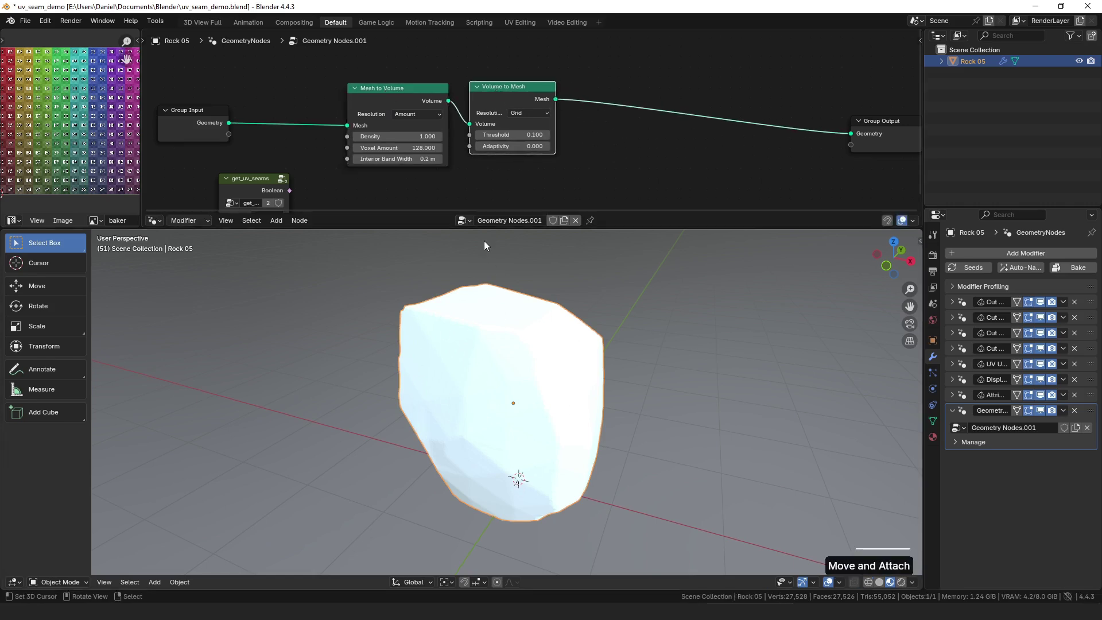
pyautogui.scroll(-3, 356, 138)
# - Route the original geometry to the output to inspect the textured rock, and reconnect Volume to Mesh to the output
pyautogui.keyDown('alt'); pyautogui.keyDown('shift'); pyautogui.click(295, 95); pyautogui.keyUp('shift'); pyautogui.keyUp('alt')
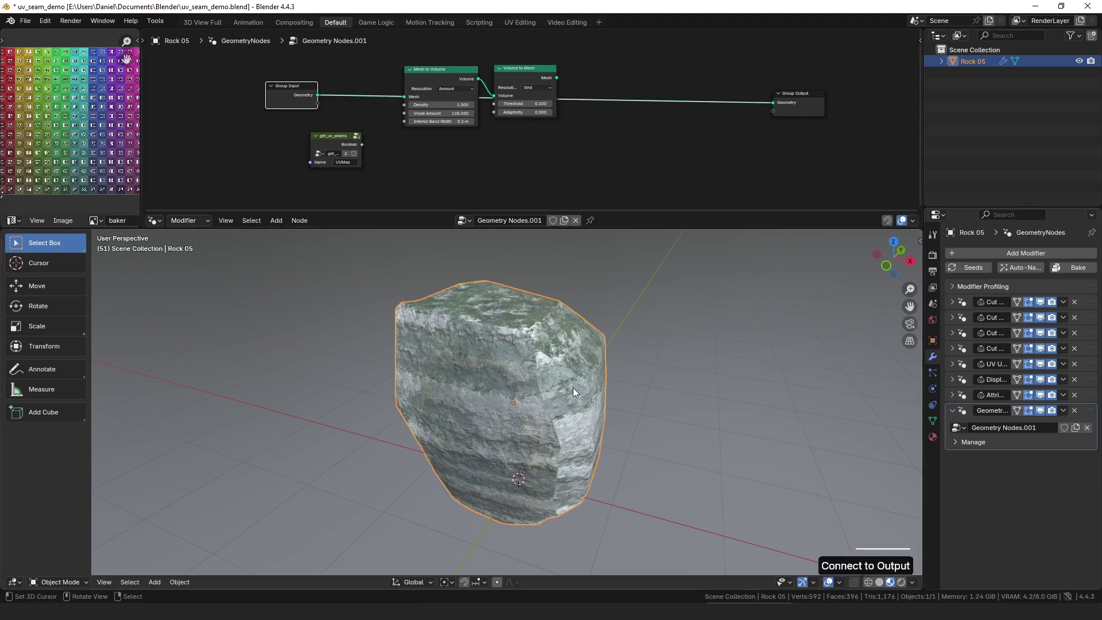
pyautogui.moveTo(453, 452); pyautogui.dragTo(618, 509, button='middle')
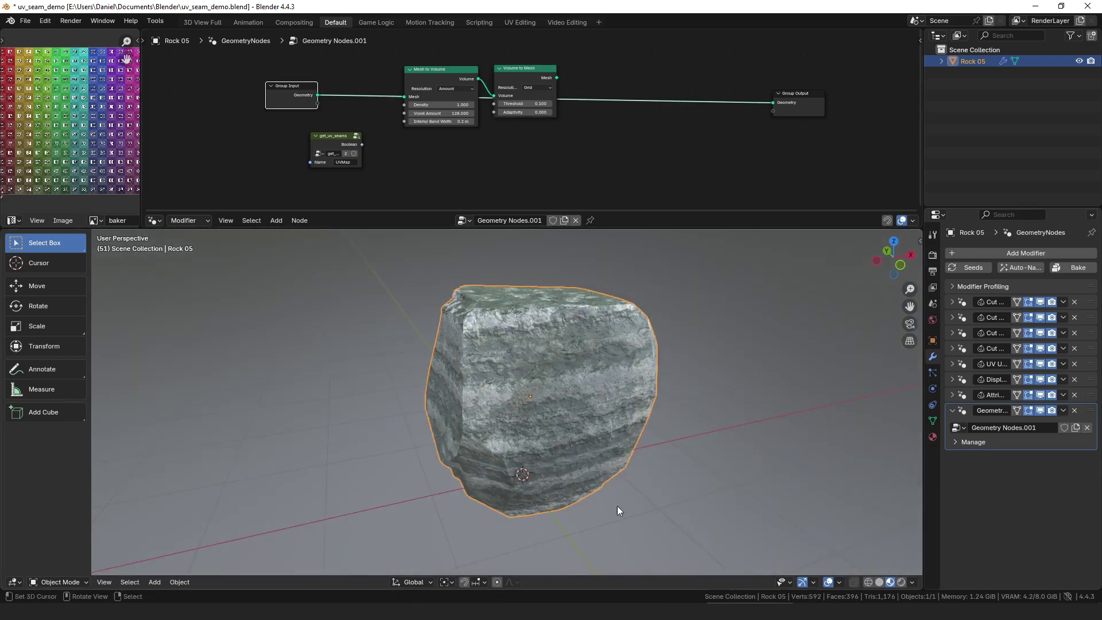
pyautogui.moveTo(554, 356); pyautogui.dragTo(578, 323, button='middle')
pyautogui.keyDown('alt'); pyautogui.keyDown('shift'); pyautogui.click(528, 69); pyautogui.keyUp('shift'); pyautogui.keyUp('alt')
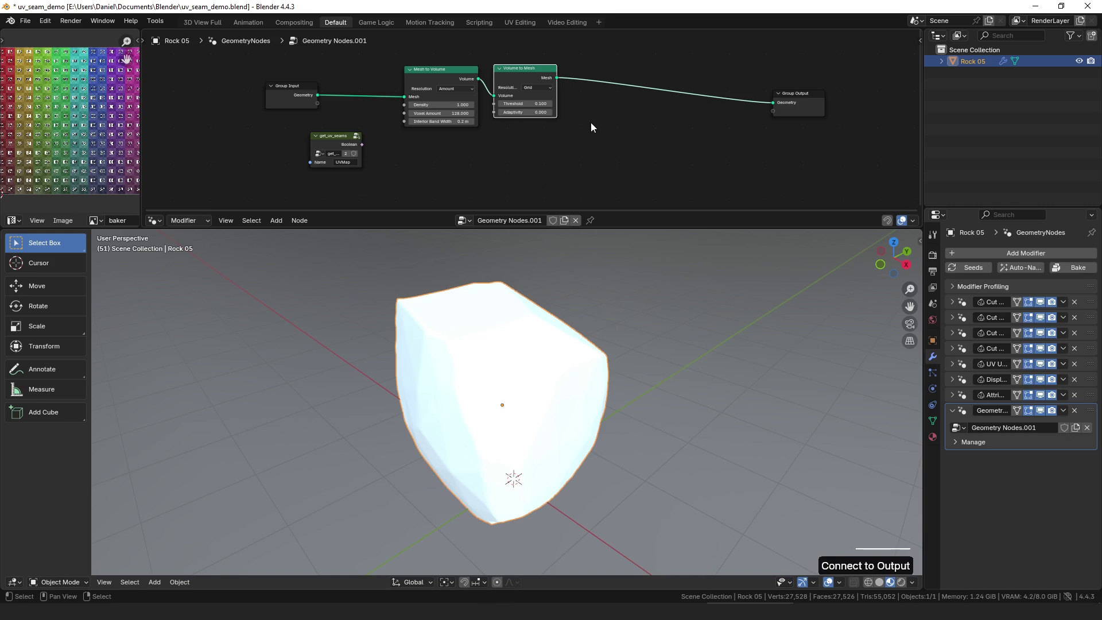
# - Insert a Set Material node after Volume to Mesh and assign the M Rock 5 material
pyautogui.moveTo(590, 122); pyautogui.dragTo(467, 118, button='middle')
pyautogui.moveTo(434, 73); pyautogui.dragTo(459, 94)
pyautogui.write('set m')
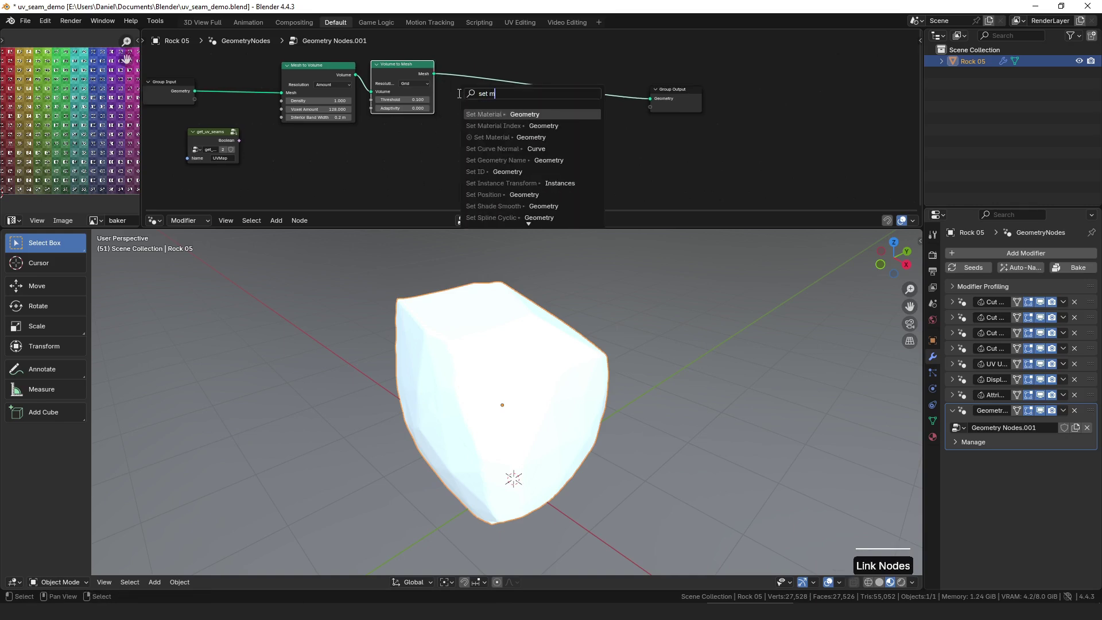
pyautogui.press('Return')
pyautogui.click(450, 72)
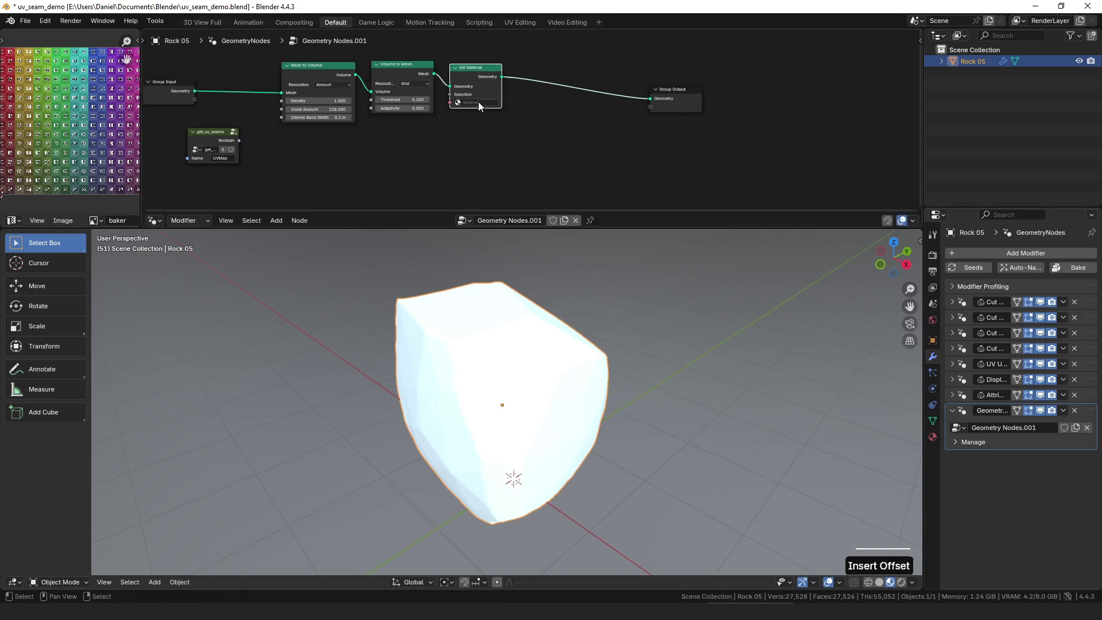
pyautogui.click(477, 102)
pyautogui.click(485, 119)
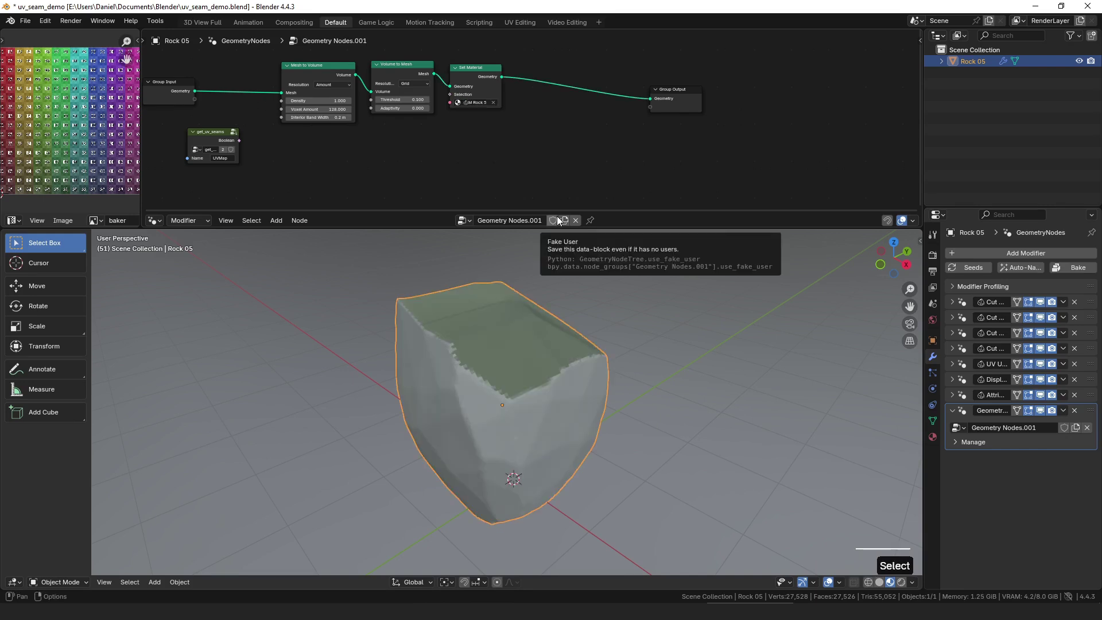
# - Move the Attributes modifier below the Geometry Nodes.001 modifier and make Geometry Nodes.001 active again
pyautogui.moveTo(560, 359); pyautogui.dragTo(570, 330, button='middle')
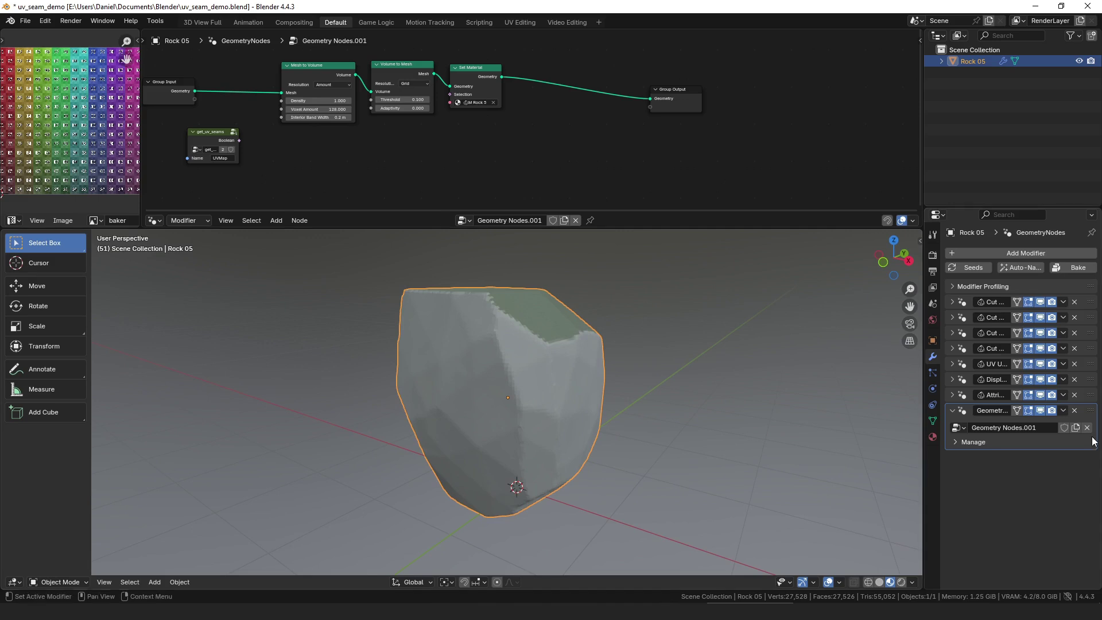
pyautogui.moveTo(1090, 395); pyautogui.dragTo(1087, 449)
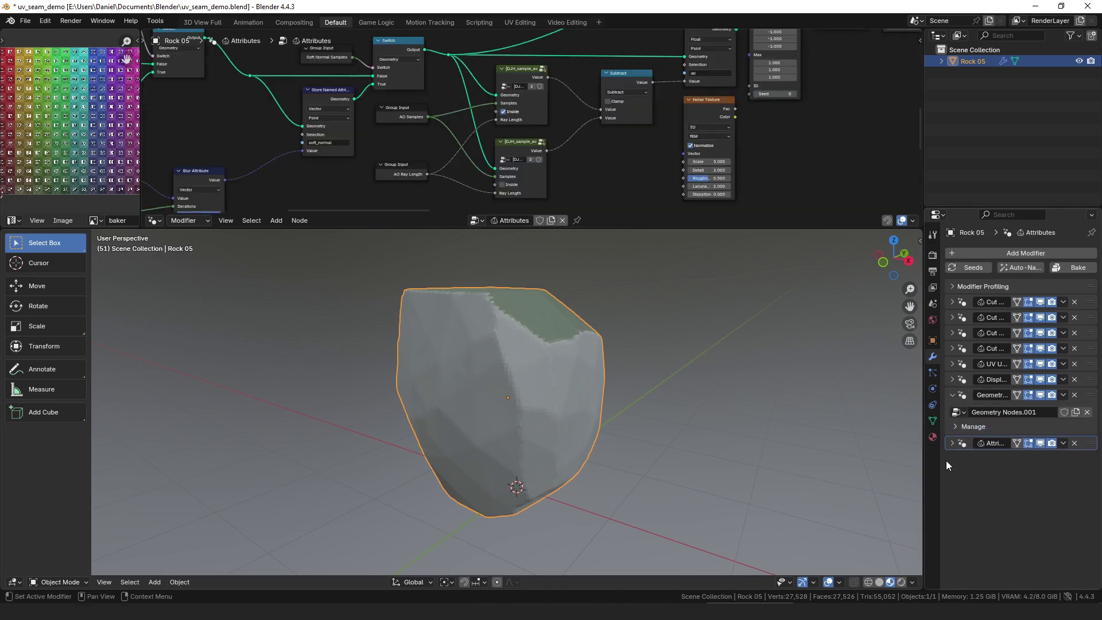
pyautogui.moveTo(571, 356); pyautogui.dragTo(621, 362, button='middle')
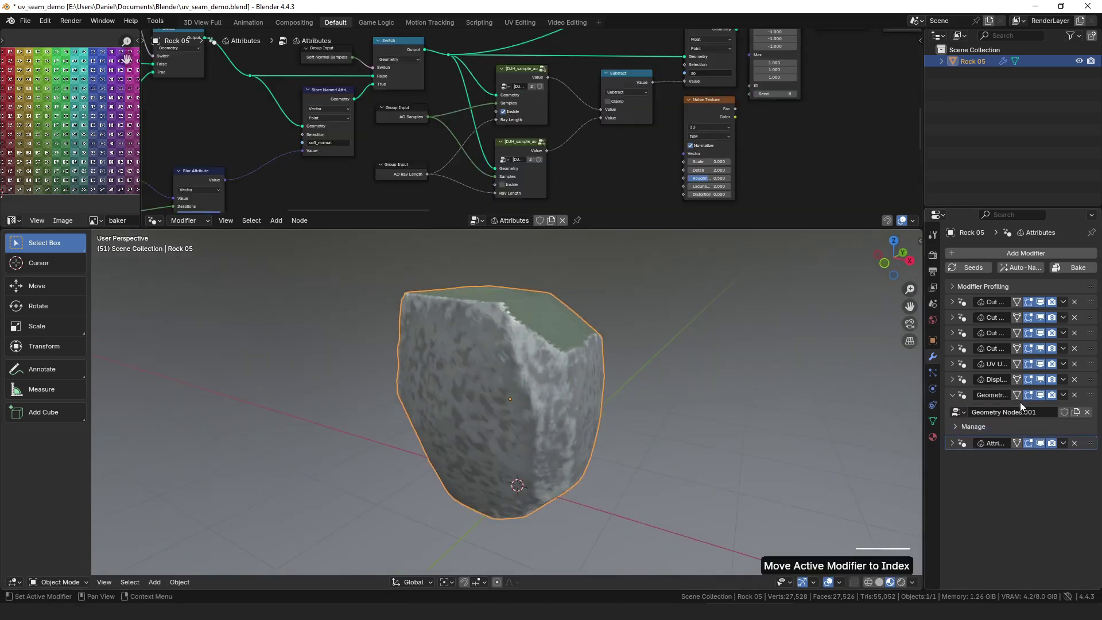
pyautogui.click(1078, 395)
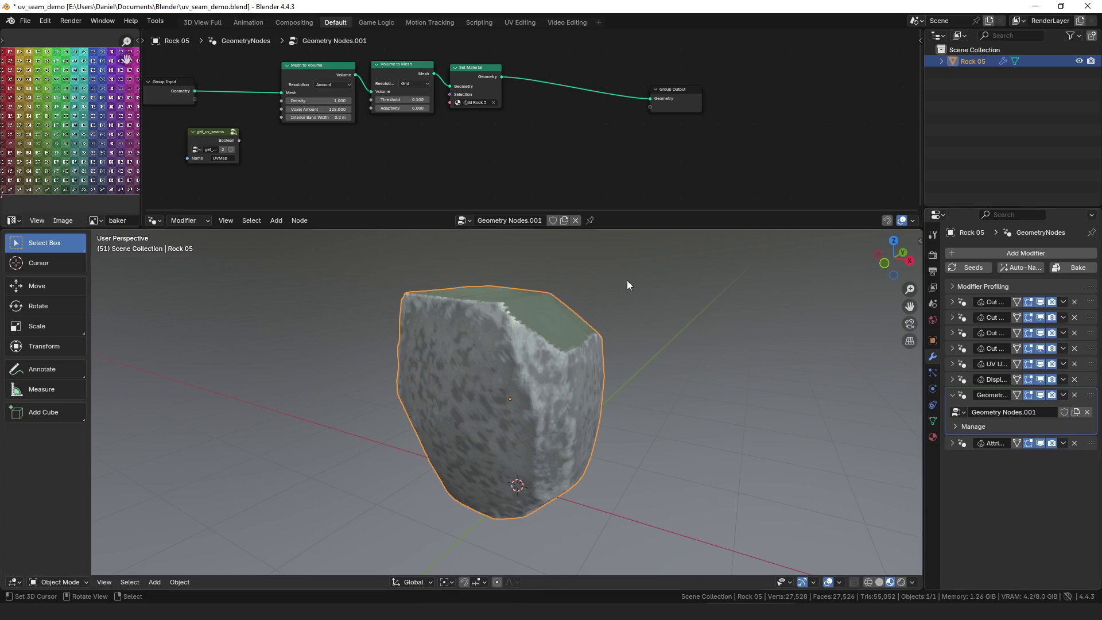
# - Move Group Output farther from Set Material and shift the get_uv_seams node lower, clearing space in the node tree
pyautogui.moveTo(608, 103); pyautogui.dragTo(598, 108, button='middle')
pyautogui.moveTo(480, 78); pyautogui.dragTo(493, 76)
pyautogui.moveTo(672, 105); pyautogui.dragTo(822, 81)
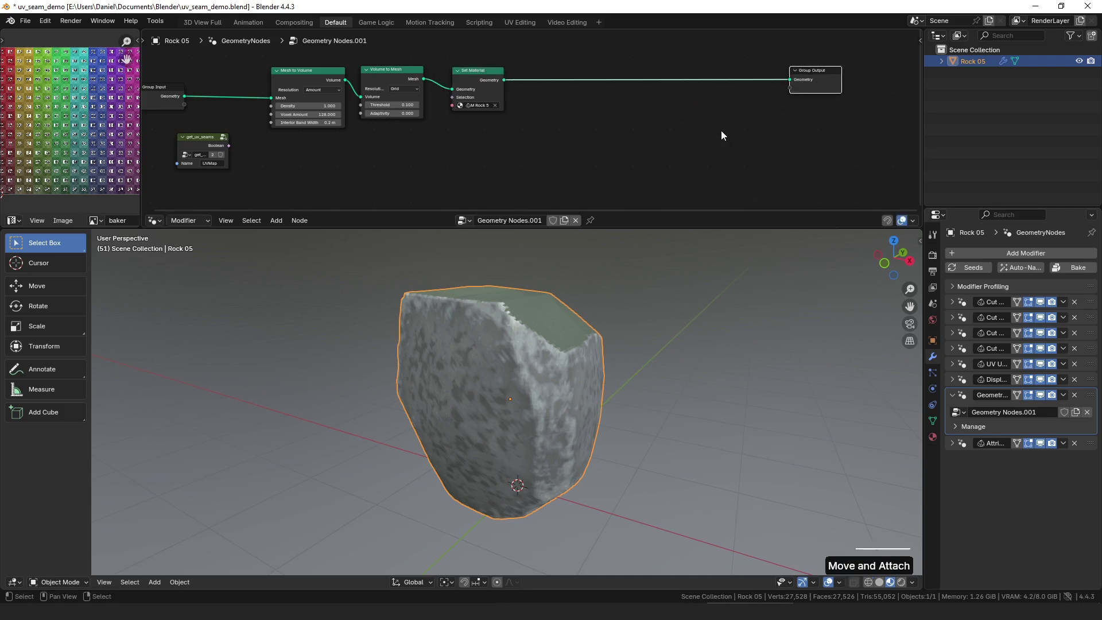
pyautogui.moveTo(398, 126); pyautogui.dragTo(499, 136, button='middle')
pyautogui.moveTo(293, 156)
pyautogui.mouseDown()
pyautogui.moveTo(542, 166)
pyautogui.moveTo(300, 170)
pyautogui.mouseUp()
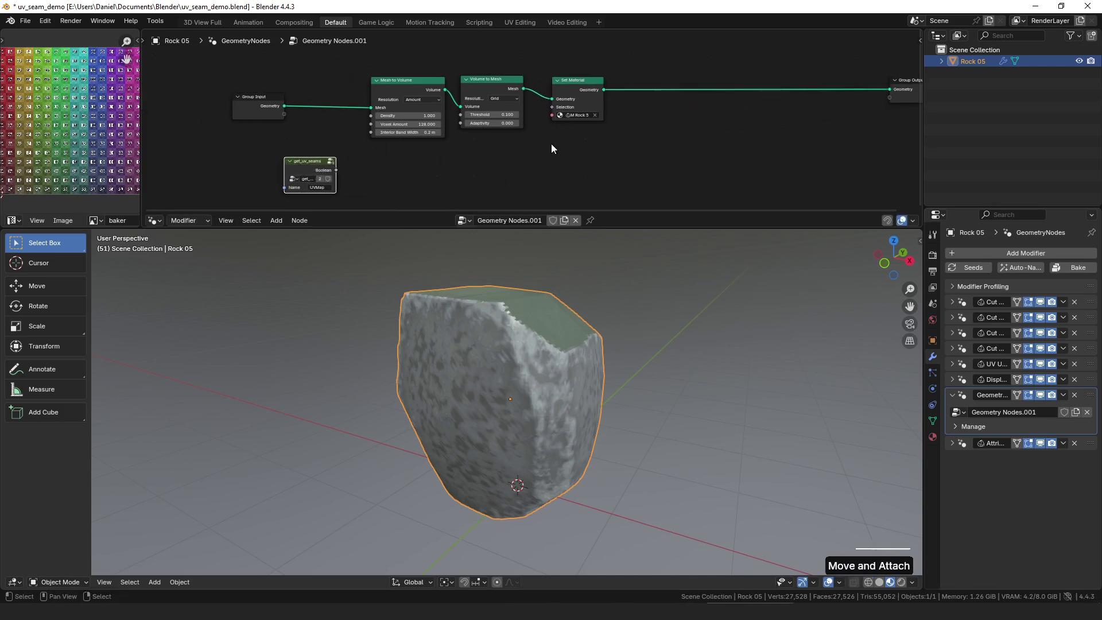
pyautogui.moveTo(639, 111); pyautogui.dragTo(545, 96, button='middle')
pyautogui.click(545, 96)
# - Duplicate the Group Input node and place the copy below the volume conversion nodes
pyautogui.moveTo(414, 147); pyautogui.dragTo(469, 119, button='middle')
pyautogui.click(217, 73)
pyautogui.hotkey('shift', 'd')
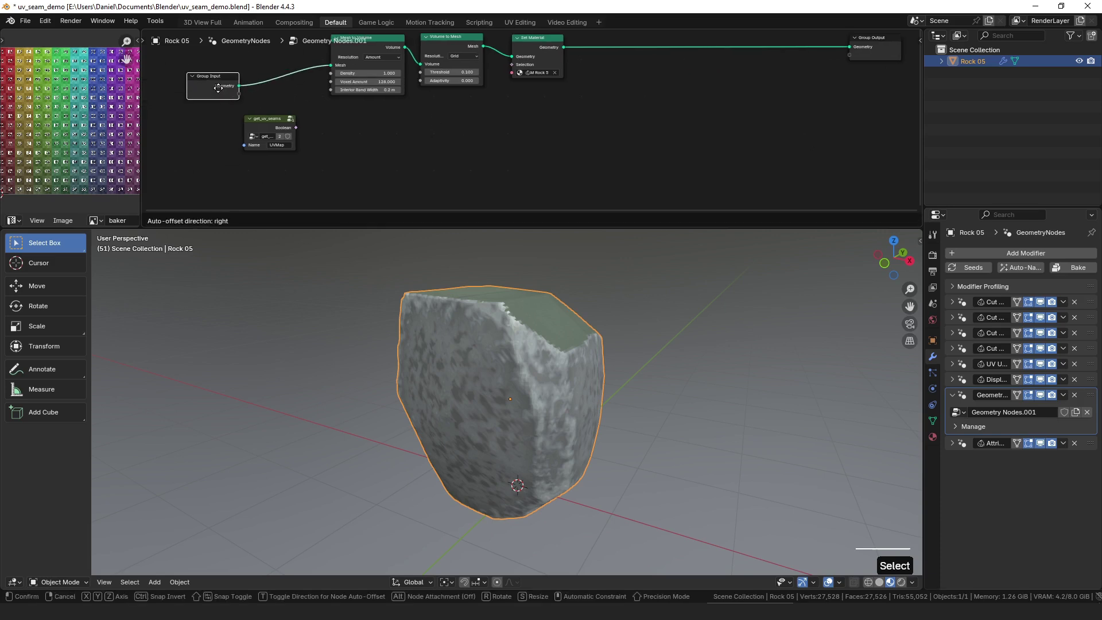
pyautogui.click(438, 147)
# - Add a Sample Nearest Surface node fed by the copied Group Input's geometry and set its data type to Vector
pyautogui.moveTo(456, 144); pyautogui.dragTo(585, 143)
pyautogui.write('samp')
pyautogui.press('Down')
pyautogui.press('Down')
pyautogui.press('Down')
pyautogui.press('Down')
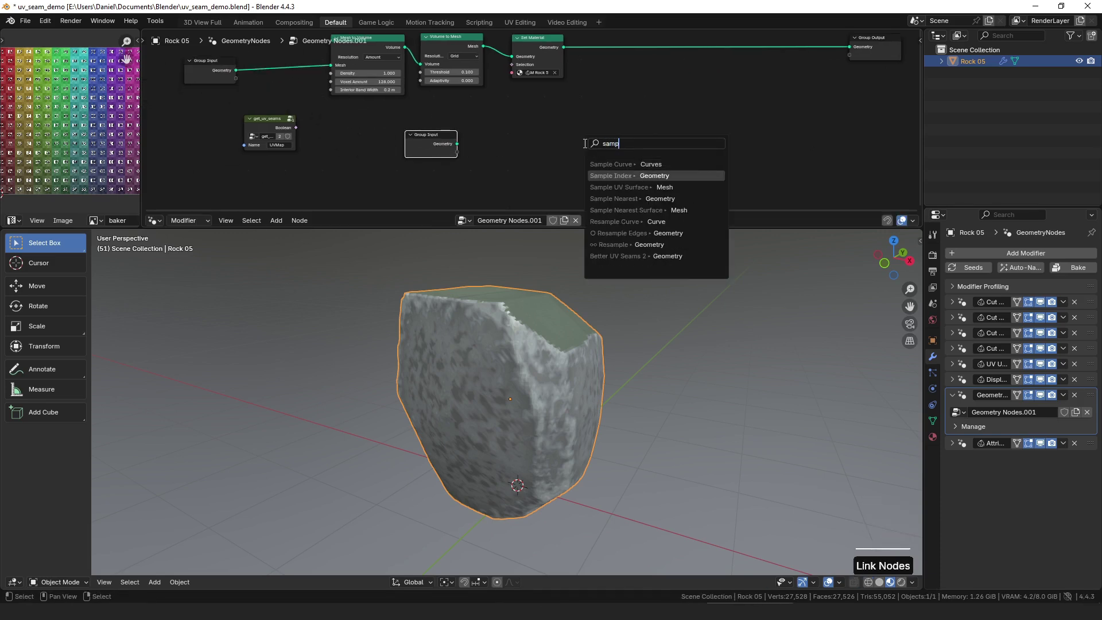
pyautogui.press('Return')
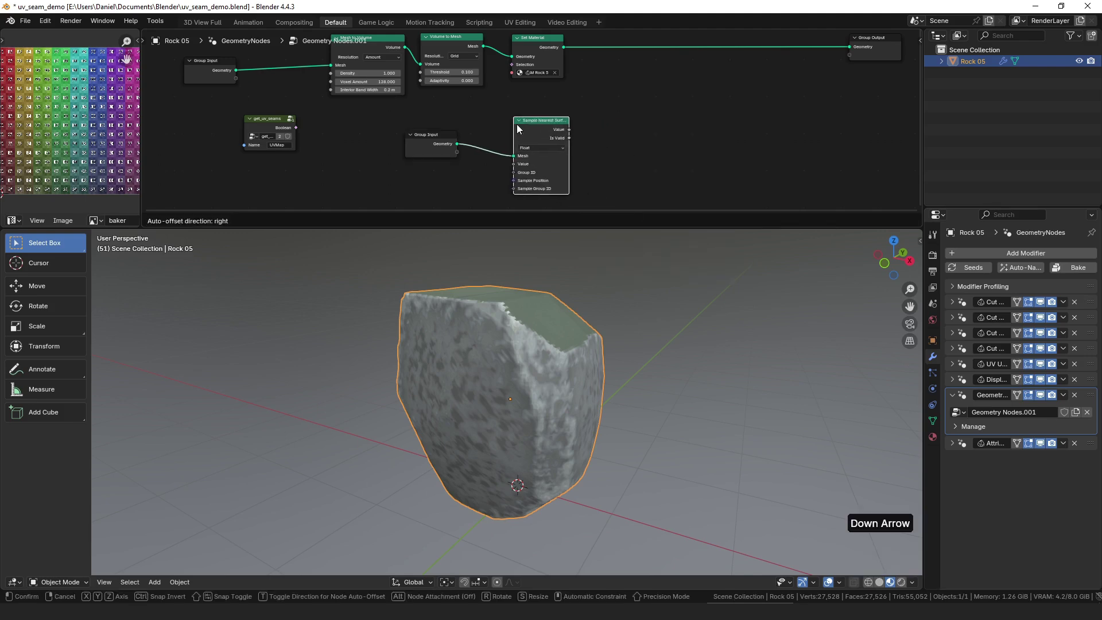
pyautogui.click(517, 124)
pyautogui.click(540, 147)
pyautogui.click(546, 158)
# - Add a Named Attribute node reading the UVMap vector attribute into the Value input of Sample Nearest Surface
pyautogui.moveTo(514, 164); pyautogui.dragTo(525, 138, button='middle')
pyautogui.moveTo(524, 137); pyautogui.dragTo(450, 149)
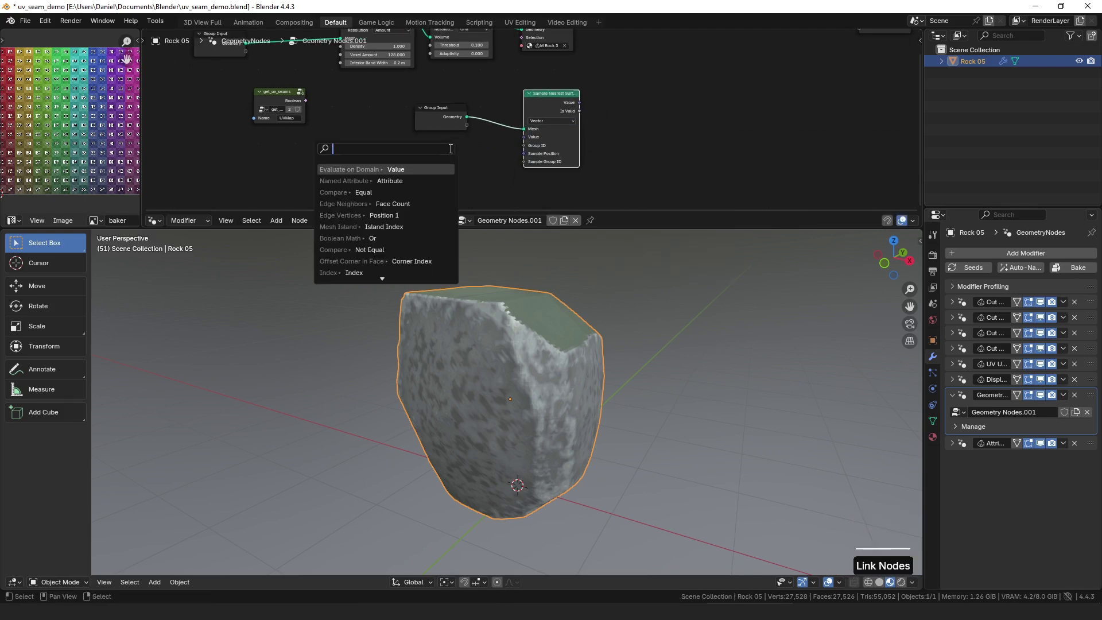
pyautogui.write('nam')
pyautogui.press('Return')
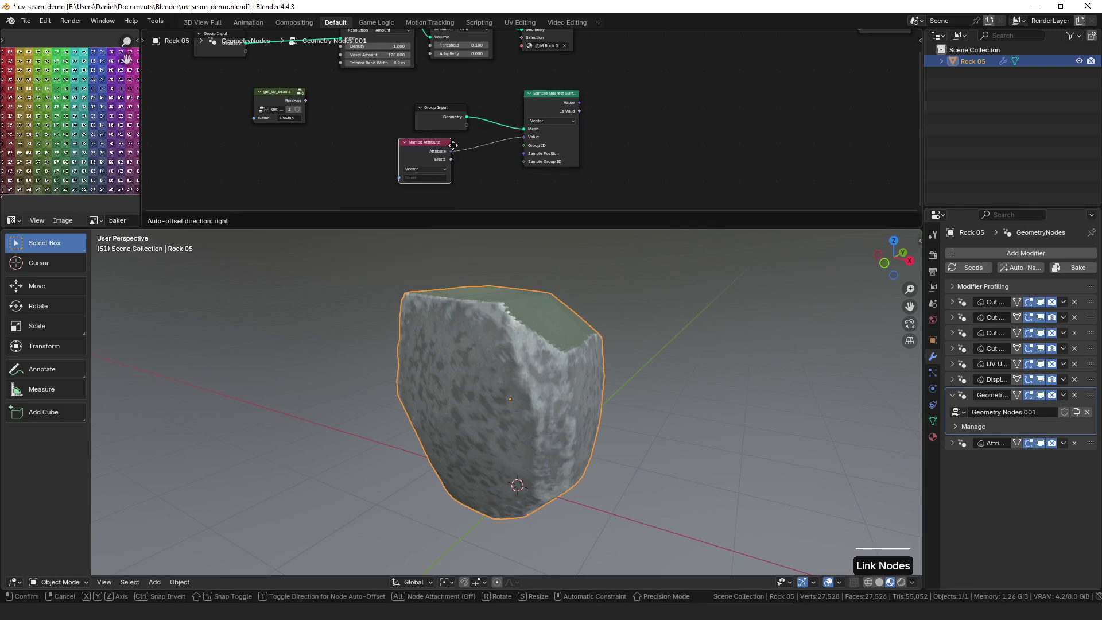
pyautogui.click(454, 179)
pyautogui.click(453, 175)
pyautogui.click(461, 187)
pyautogui.moveTo(442, 141); pyautogui.dragTo(446, 140)
# - Insert a Store Named Attribute node between Set Material and Group Output
pyautogui.moveTo(497, 116); pyautogui.dragTo(422, 157, button='middle')
pyautogui.moveTo(498, 61); pyautogui.dragTo(605, 78)
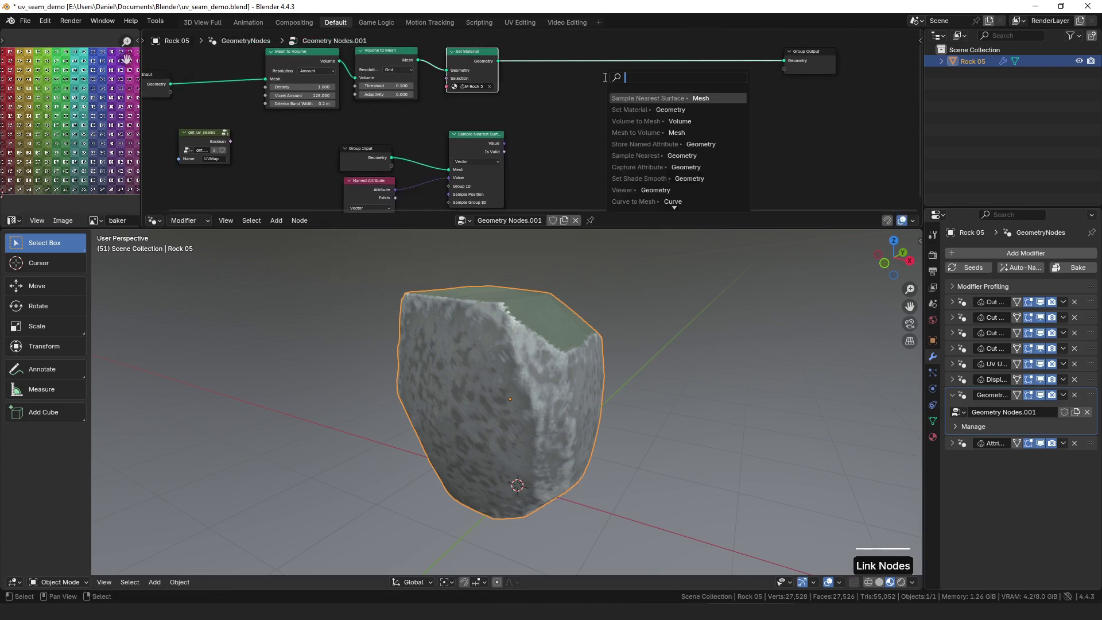
pyautogui.write('name')
pyautogui.click(645, 110)
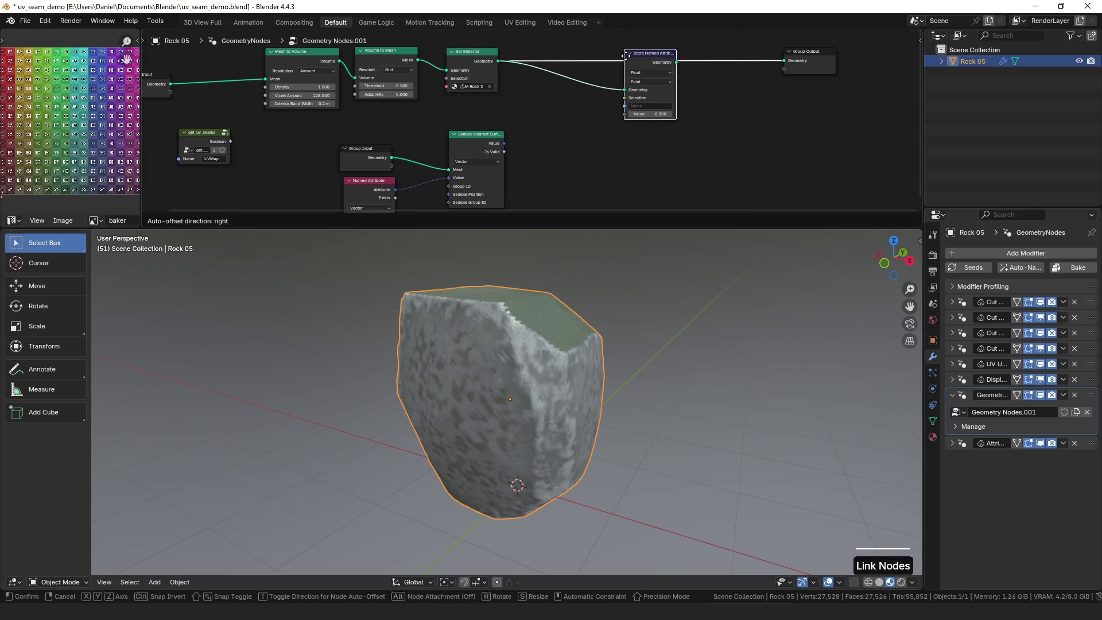
pyautogui.click(611, 63)
# - Configure Store Named Attribute as a 2D Vector on the Face Corner domain, named UVMap
pyautogui.click(653, 71)
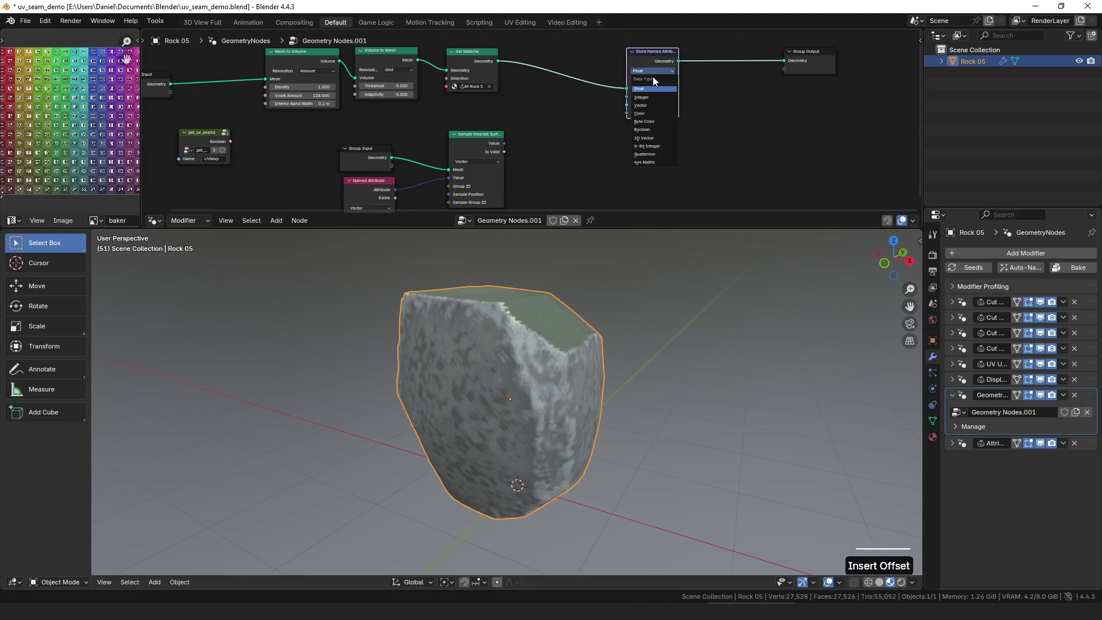
pyautogui.click(654, 138)
pyautogui.click(648, 80)
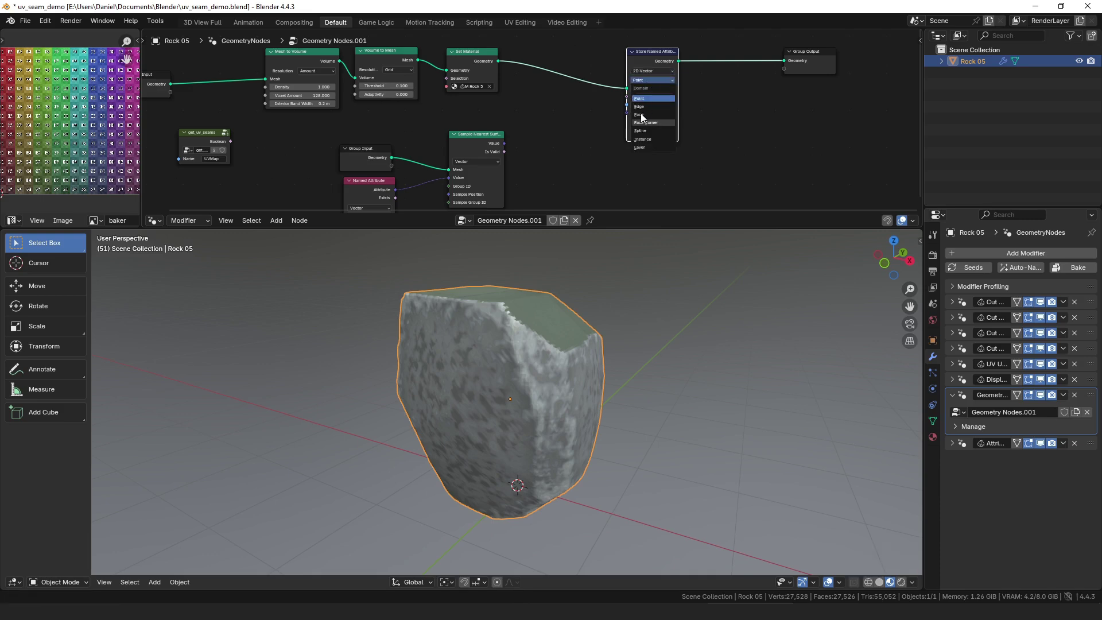
pyautogui.click(646, 122)
pyautogui.click(645, 104)
pyautogui.write('UV')
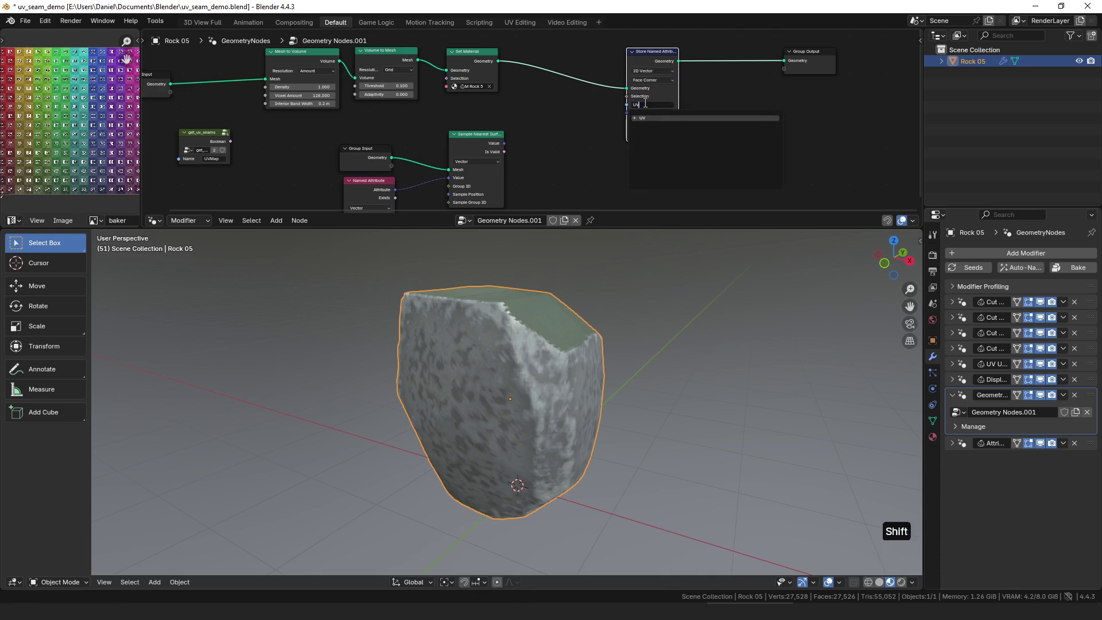
pyautogui.write('Map')
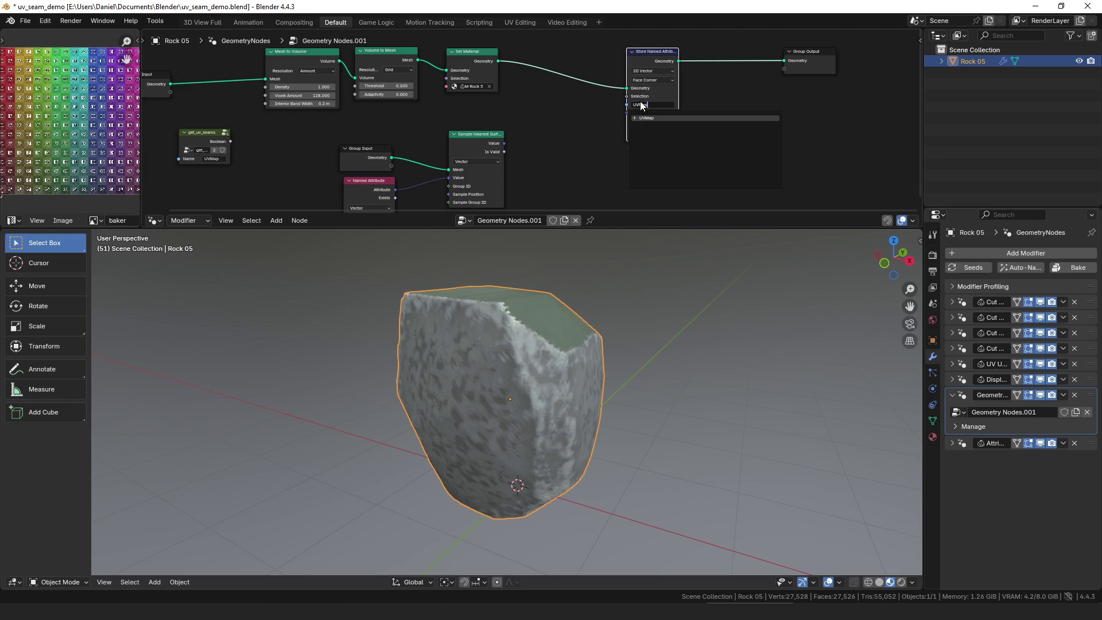
pyautogui.press('Return')
# - Set the Voxel Amount of the Mesh to Volume node to 80
pyautogui.click(312, 95)
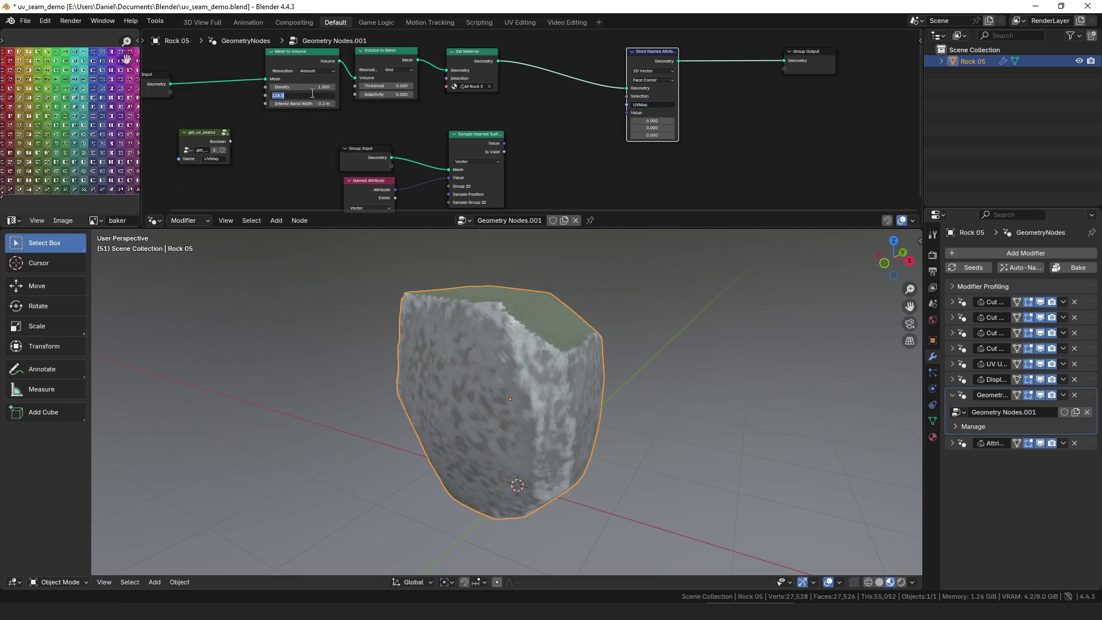
pyautogui.write('80')
pyautogui.press('Return')
# - Shift the sampling nodes away from Store Named Attribute and link the sampled Value into its Value input
pyautogui.moveTo(473, 109); pyautogui.dragTo(475, 98, button='middle')
pyautogui.moveTo(517, 114); pyautogui.dragTo(384, 185)
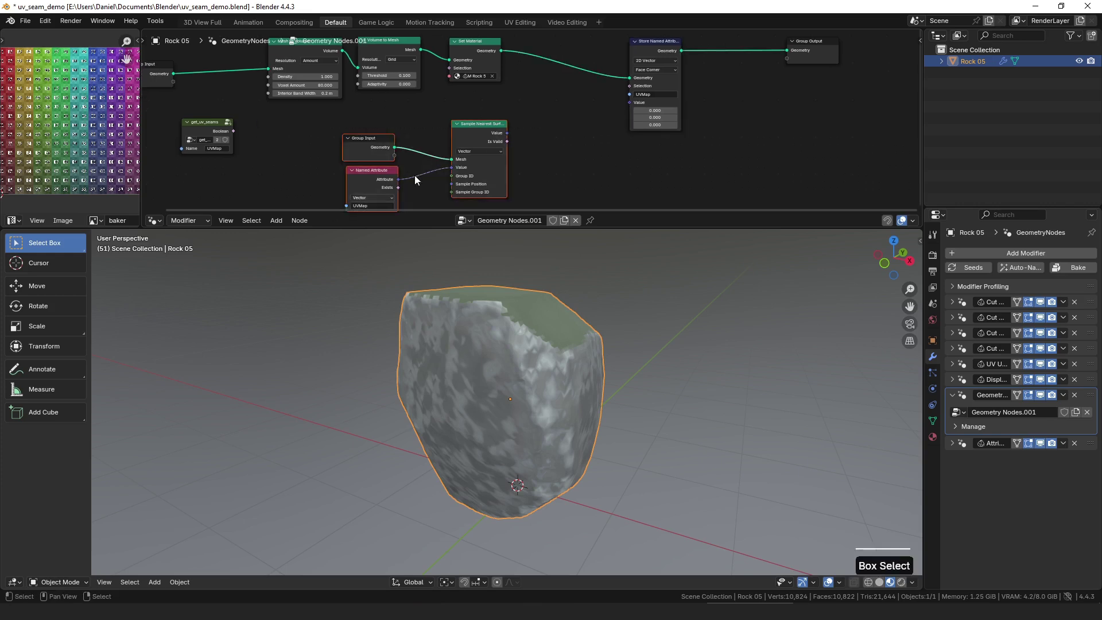
pyautogui.press('g')
pyautogui.click(330, 172)
pyautogui.click(474, 139)
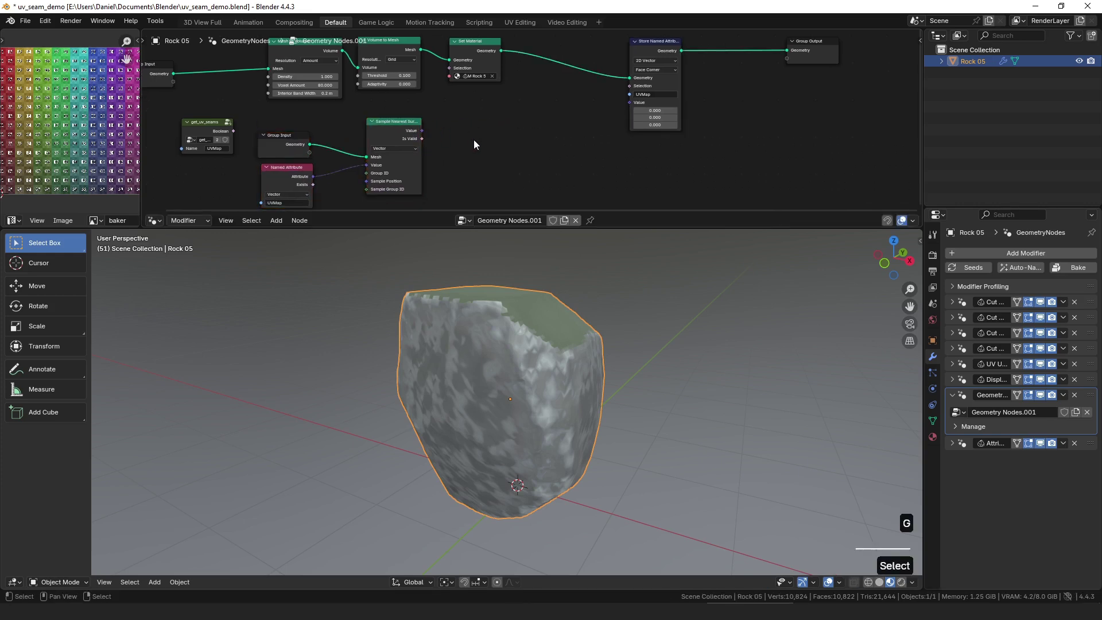
pyautogui.moveTo(421, 131); pyautogui.dragTo(639, 108)
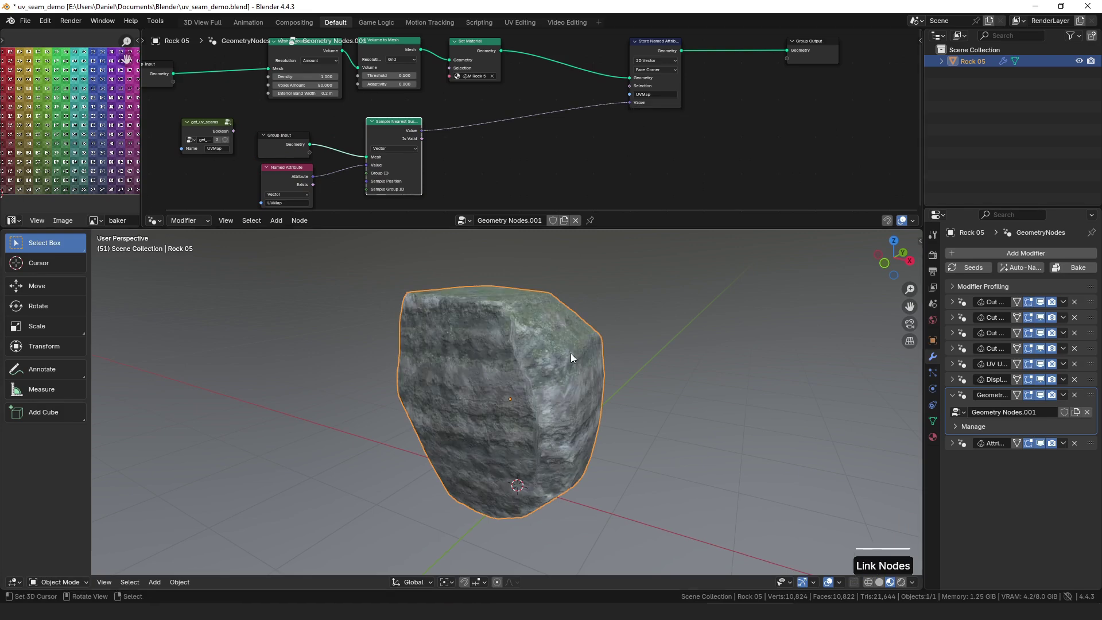
# - Trace the stretched texture seam down the rock with a freehand annotation line
pyautogui.scroll(5, 576, 356)
pyautogui.scroll(3, 589, 353)
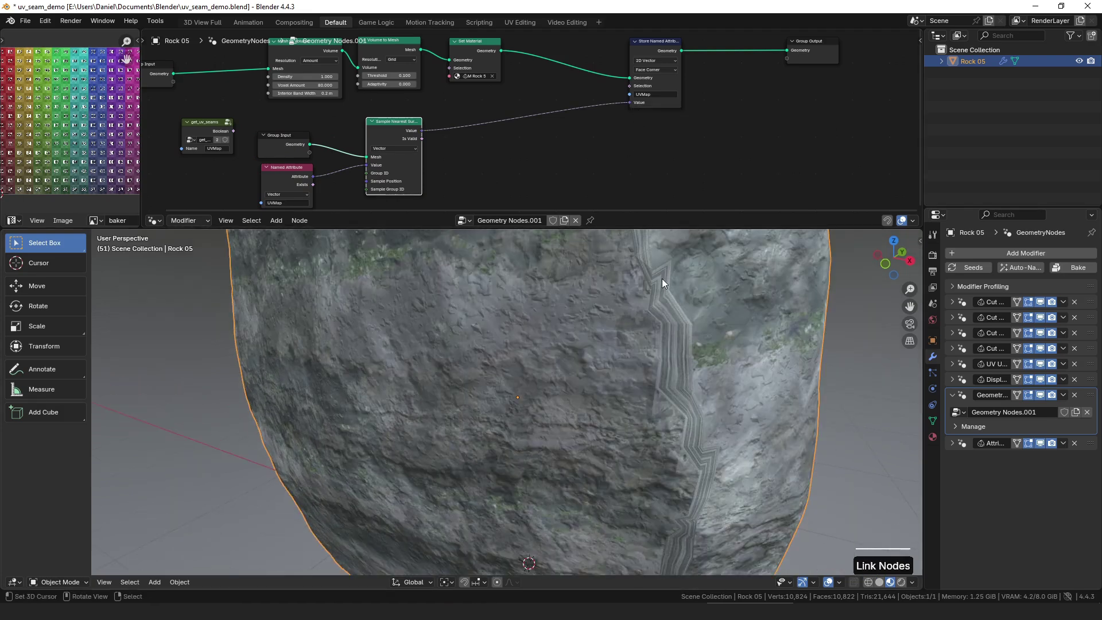
pyautogui.press('d')
pyautogui.moveTo(638, 246)
pyautogui.mouseDown()
pyautogui.moveTo(672, 270)
pyautogui.moveTo(688, 429)
pyautogui.mouseUp()
# - Add a vector Mix node for the Sample Position input of Sample Nearest Surface, placed below the Named Attribute node
pyautogui.moveTo(438, 182)
pyautogui.mouseDown(button='middle')
pyautogui.moveTo(535, 136)
pyautogui.moveTo(496, 156)
pyautogui.moveTo(519, 136)
pyautogui.mouseUp(button='middle')
pyautogui.click(510, 145)
pyautogui.moveTo(492, 112); pyautogui.dragTo(486, 118)
pyautogui.moveTo(454, 157); pyautogui.dragTo(455, 157)
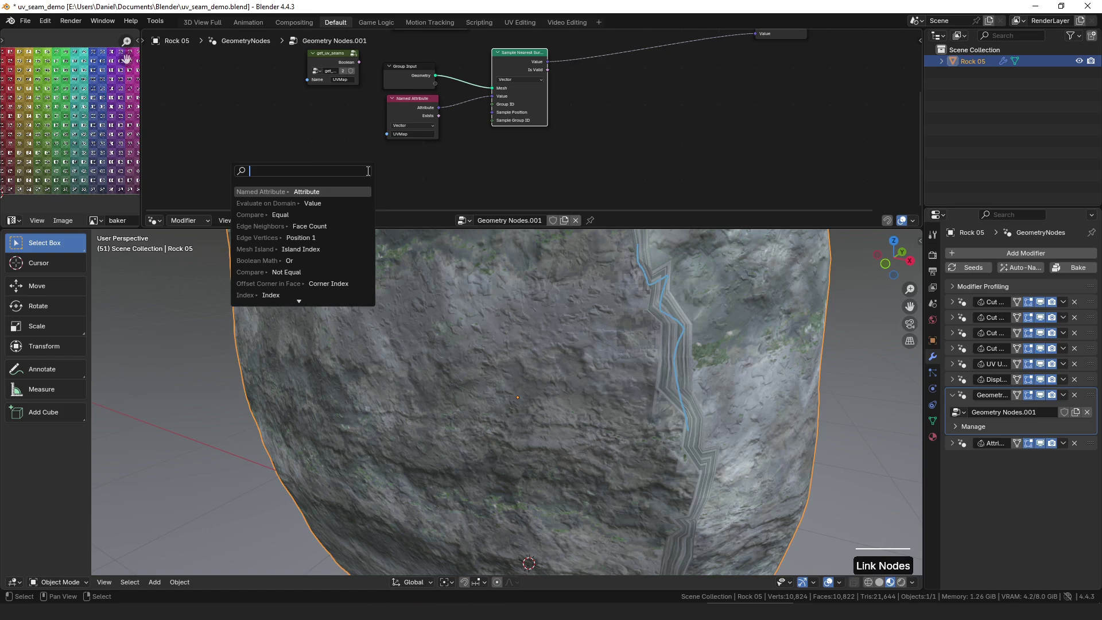
pyautogui.write('mix')
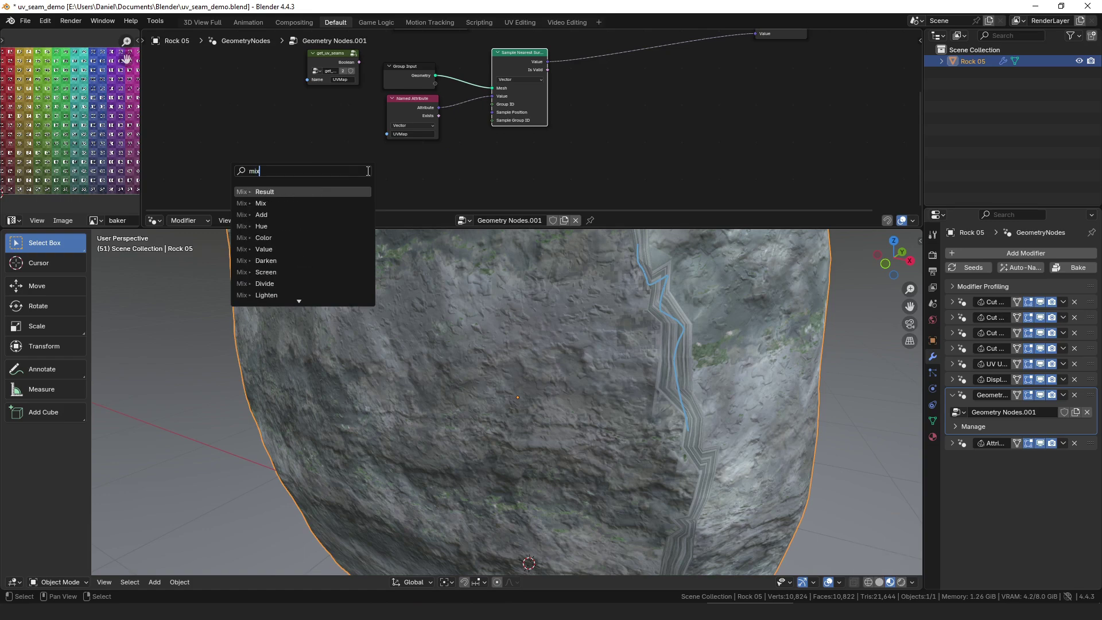
pyautogui.click(363, 200)
pyautogui.click(425, 170)
pyautogui.click(446, 157)
# - Add a Position node linked to the Mix node's A input and place it to the node's left
pyautogui.moveTo(422, 170); pyautogui.dragTo(487, 140, button='middle')
pyautogui.click(435, 184)
pyautogui.moveTo(479, 149); pyautogui.dragTo(400, 176)
pyautogui.write('pos')
pyautogui.press('Return')
pyautogui.click(371, 137)
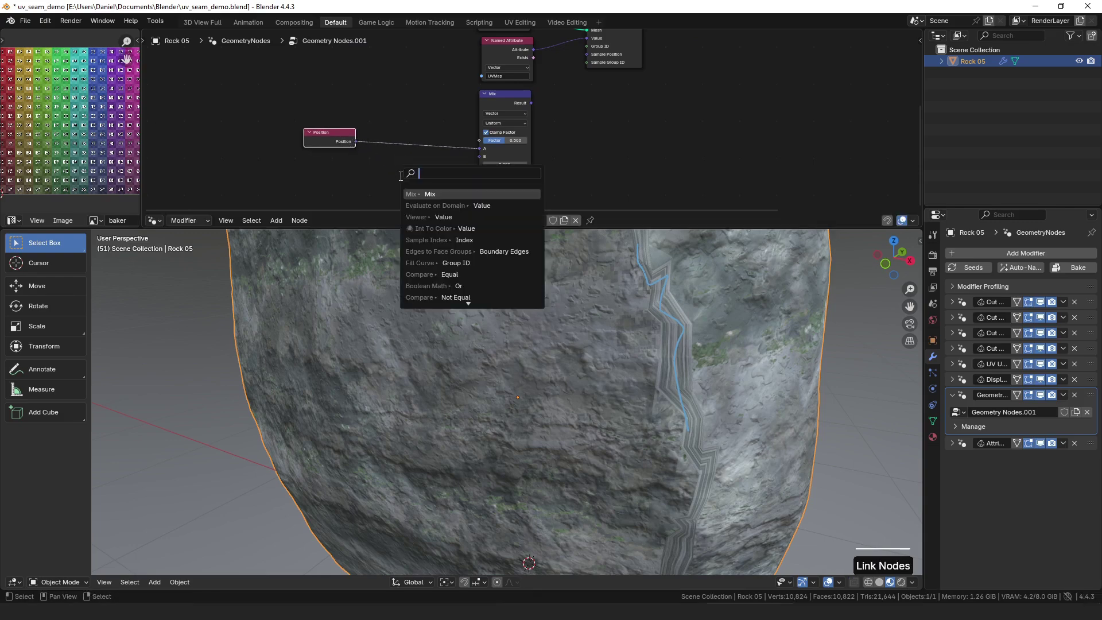
# - Add an Evaluate on Domain node fed by Position and set its domain to Face
pyautogui.write('eval')
pyautogui.press('Return')
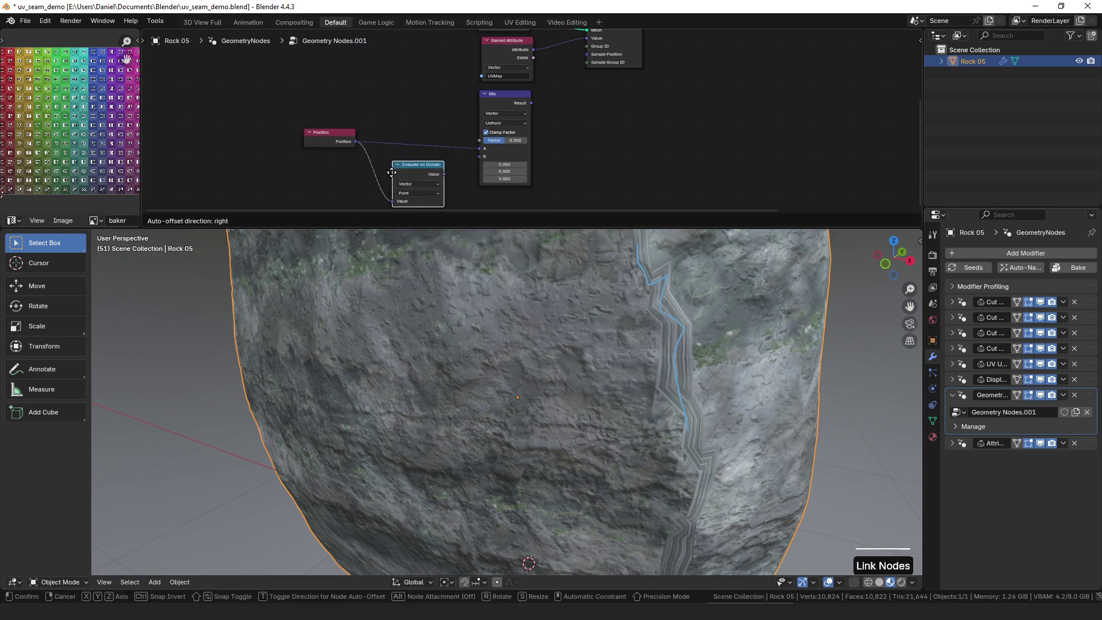
pyautogui.click(388, 170)
pyautogui.click(415, 190)
pyautogui.click(415, 206)
# - Link Evaluate on Domain to the Mix node's A and Position to its B, and set the factor to 0.99999
pyautogui.moveTo(438, 172); pyautogui.dragTo(479, 148)
pyautogui.moveTo(356, 142); pyautogui.dragTo(473, 158)
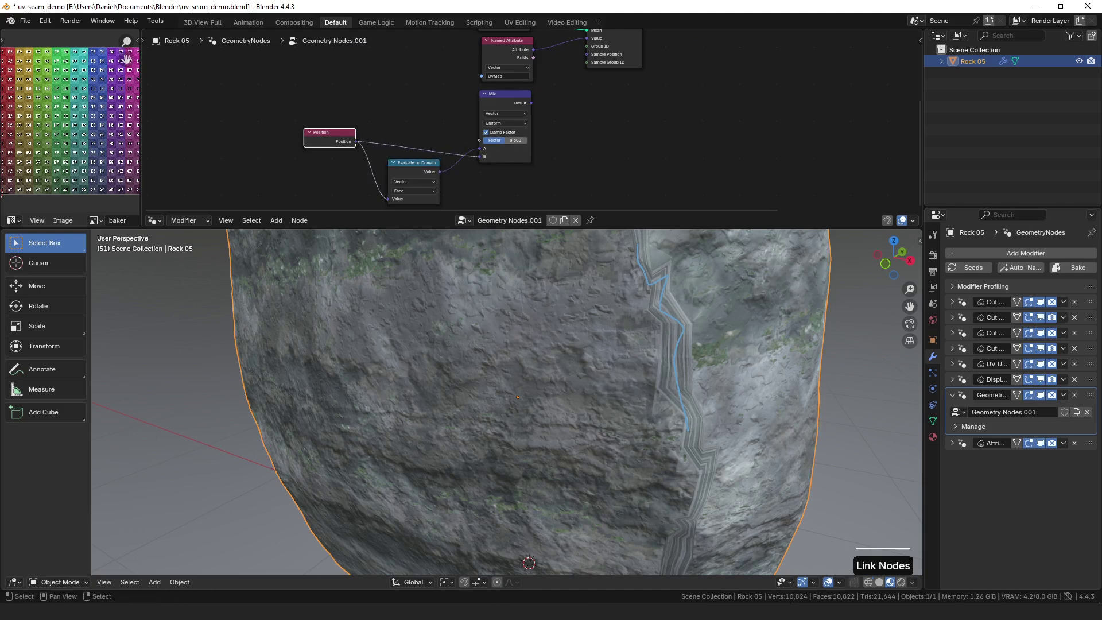
pyautogui.click(511, 140)
pyautogui.write('.9999')
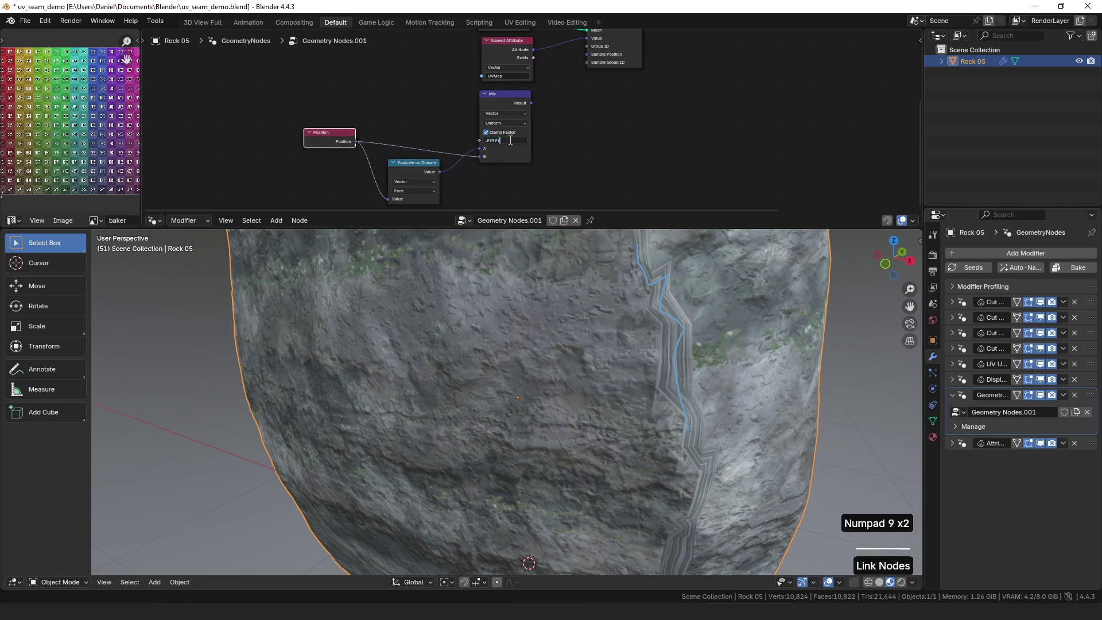
pyautogui.press('Return')
# - Annotate the jagged seam with a smoother line running down the edge between the rock's two sides
pyautogui.scroll(-5, 635, 372)
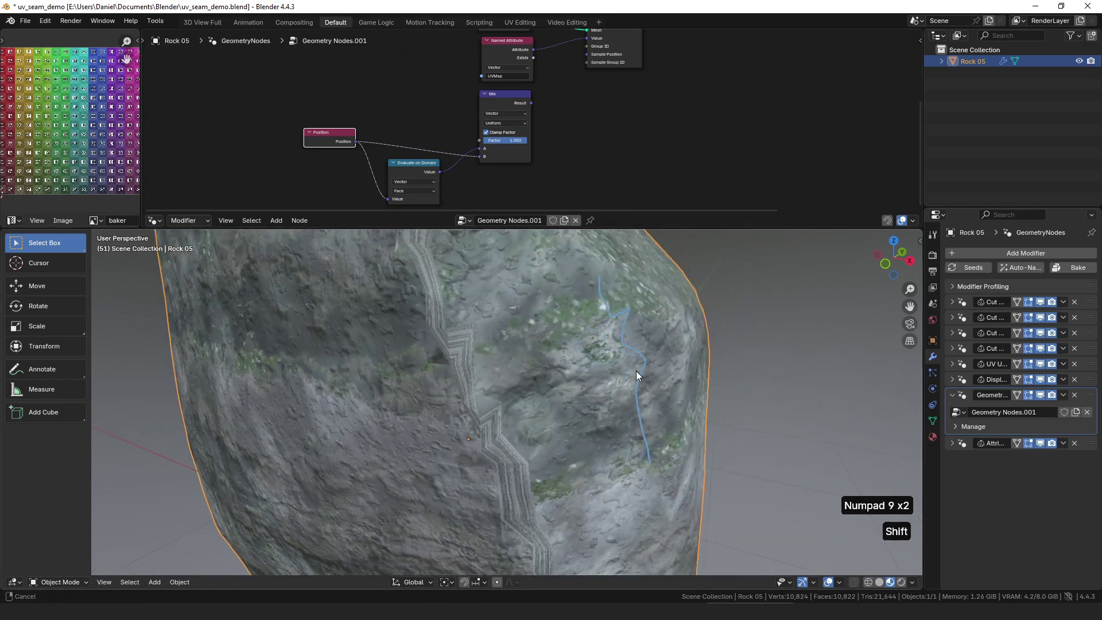
pyautogui.scroll(3, 514, 411)
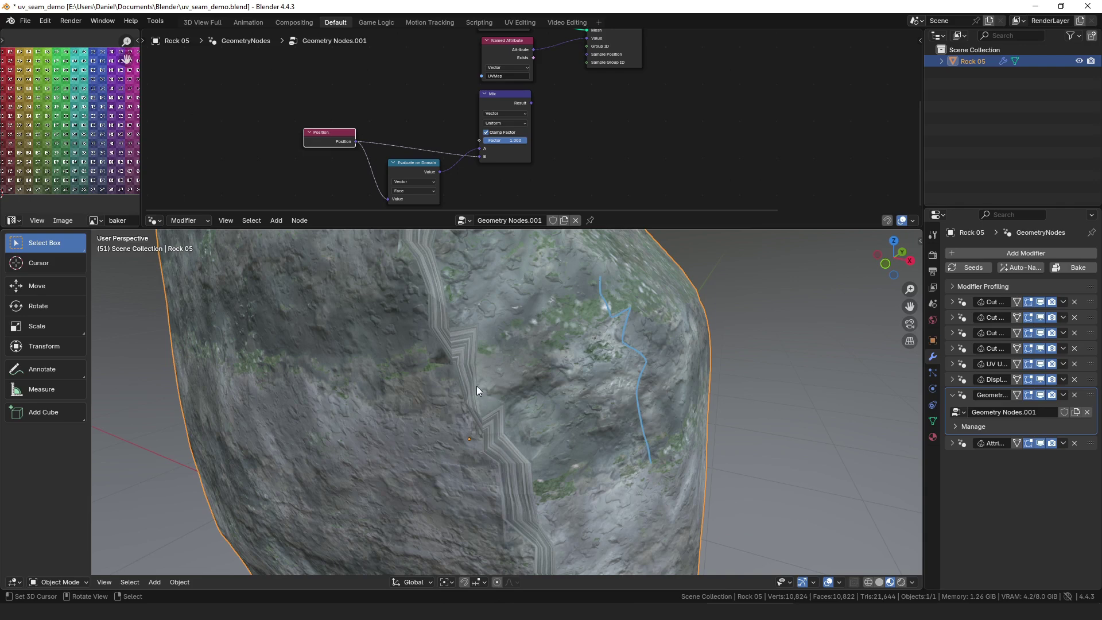
pyautogui.press('d')
pyautogui.press('d')
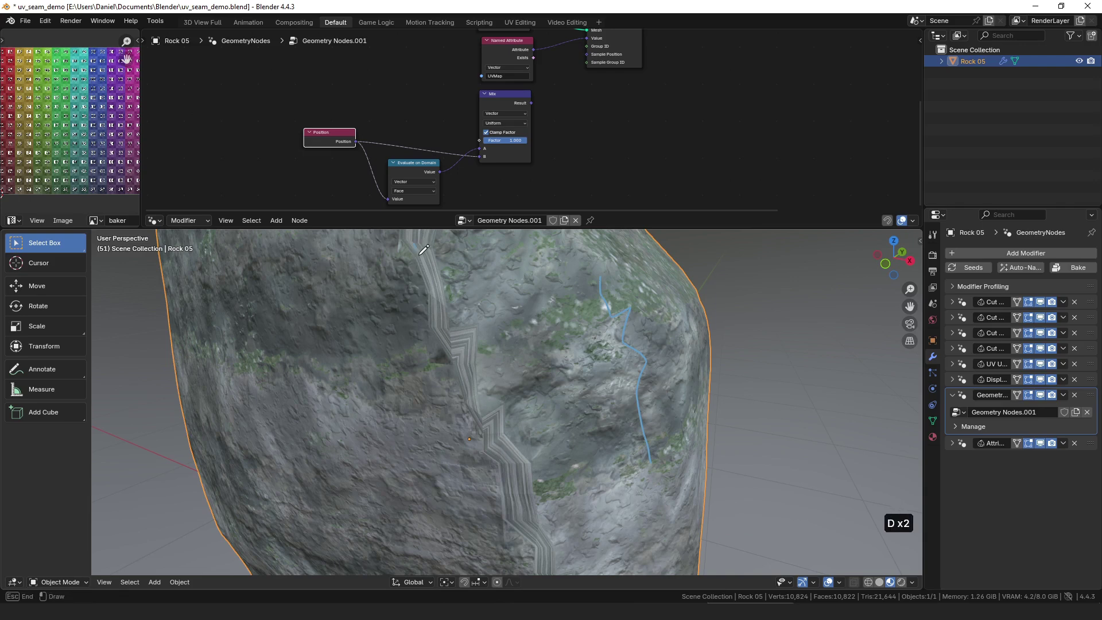
pyautogui.moveTo(413, 243); pyautogui.dragTo(524, 487)
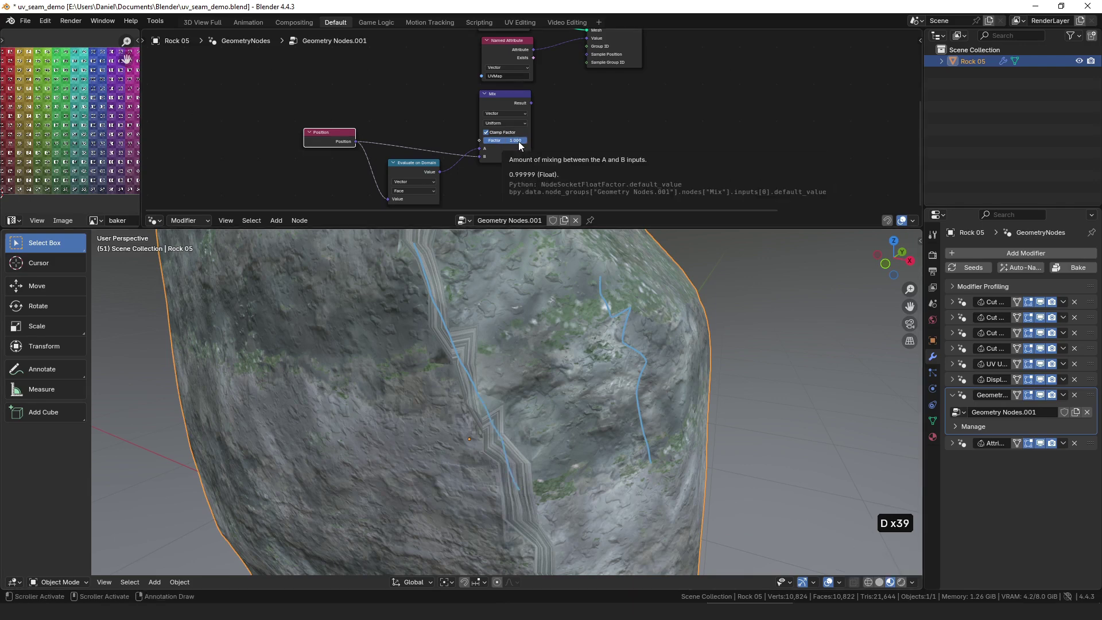
# - Display the wireframe overlay on the rock for a close view of the stretched seam faces
pyautogui.scroll(-6, 649, 375)
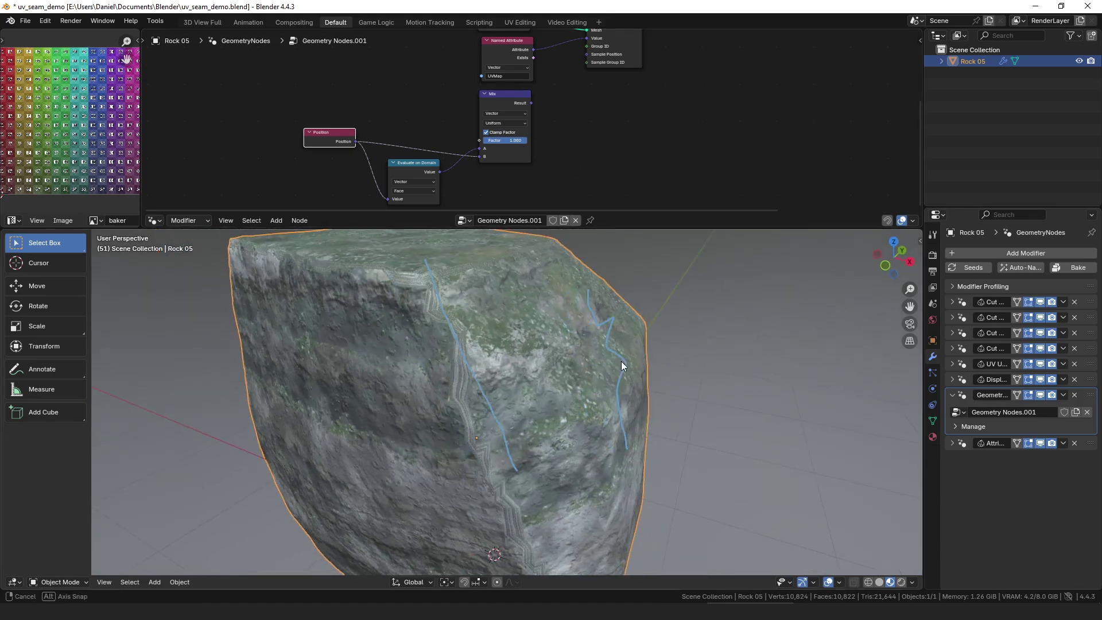
pyautogui.scroll(8, 539, 390)
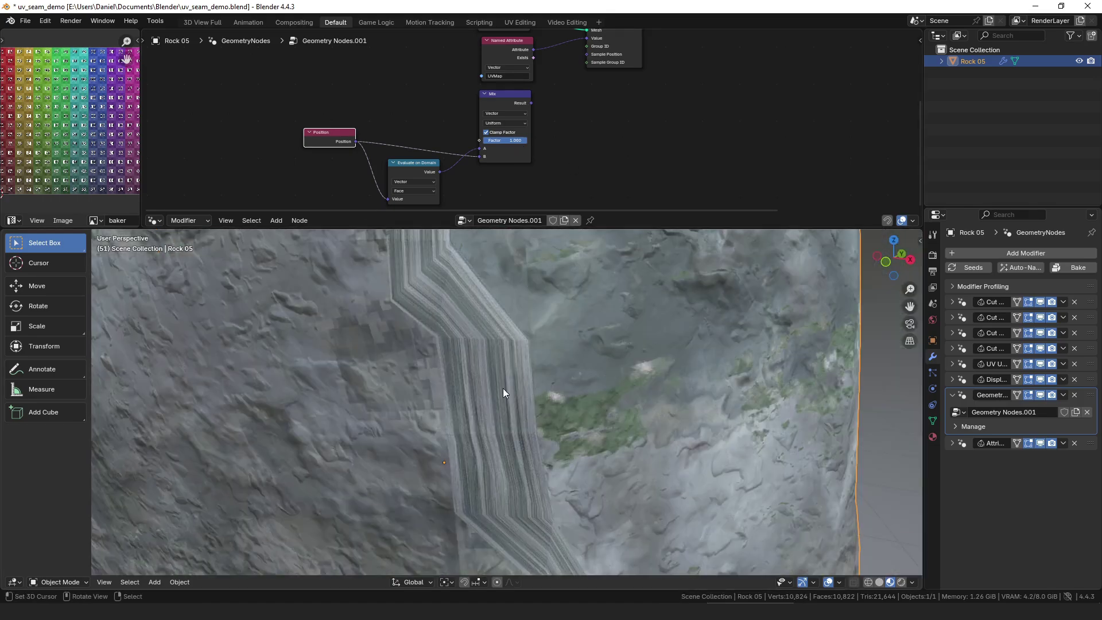
pyautogui.press('q')
pyautogui.click(503, 388)
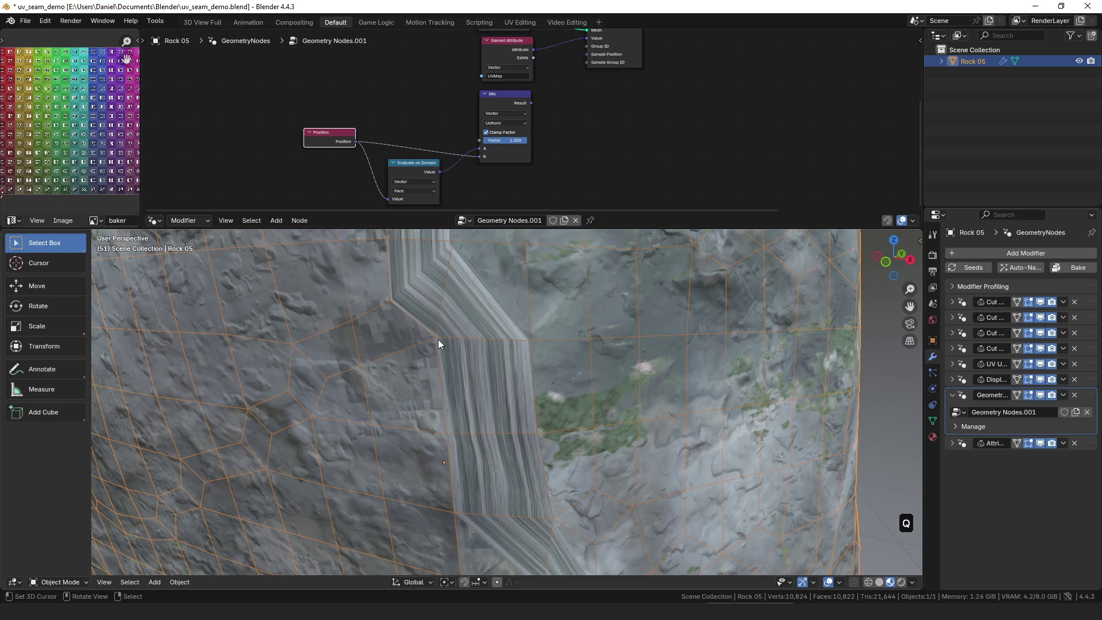
# - Outline one stretched seam face with annotations, circling its right-hand corners and the rock area to the right of the seam
pyautogui.press('d')
pyautogui.moveTo(440, 339)
pyautogui.mouseDown()
pyautogui.moveTo(533, 343)
pyautogui.moveTo(541, 423)
pyautogui.moveTo(457, 426)
pyautogui.moveTo(440, 339)
pyautogui.mouseUp()
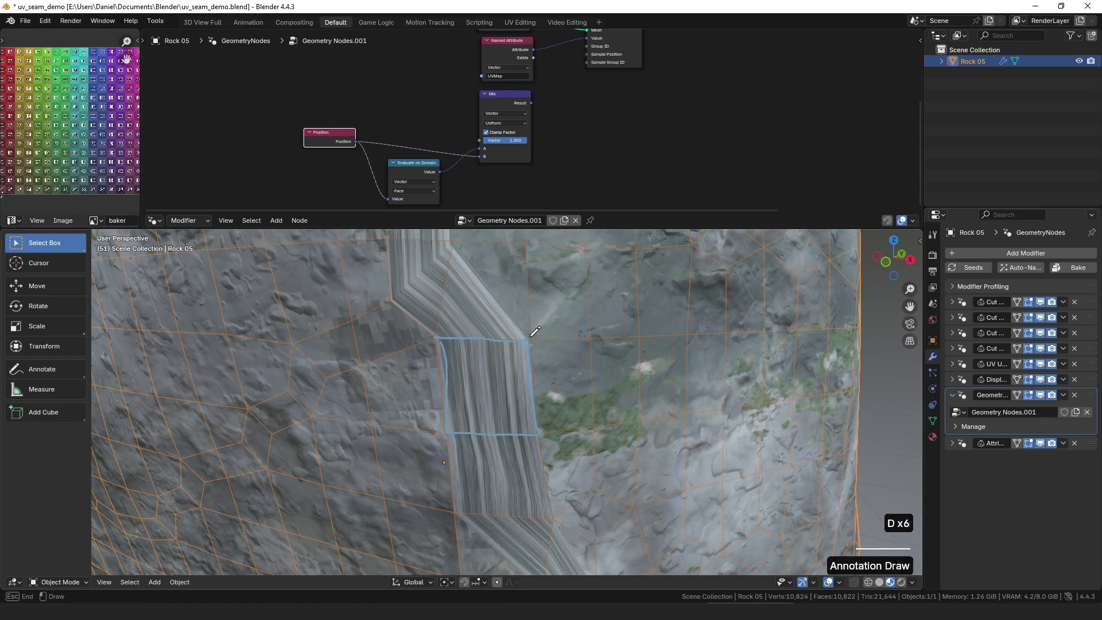
pyautogui.moveTo(533, 338); pyautogui.dragTo(529, 344)
pyautogui.moveTo(538, 426); pyautogui.dragTo(534, 428)
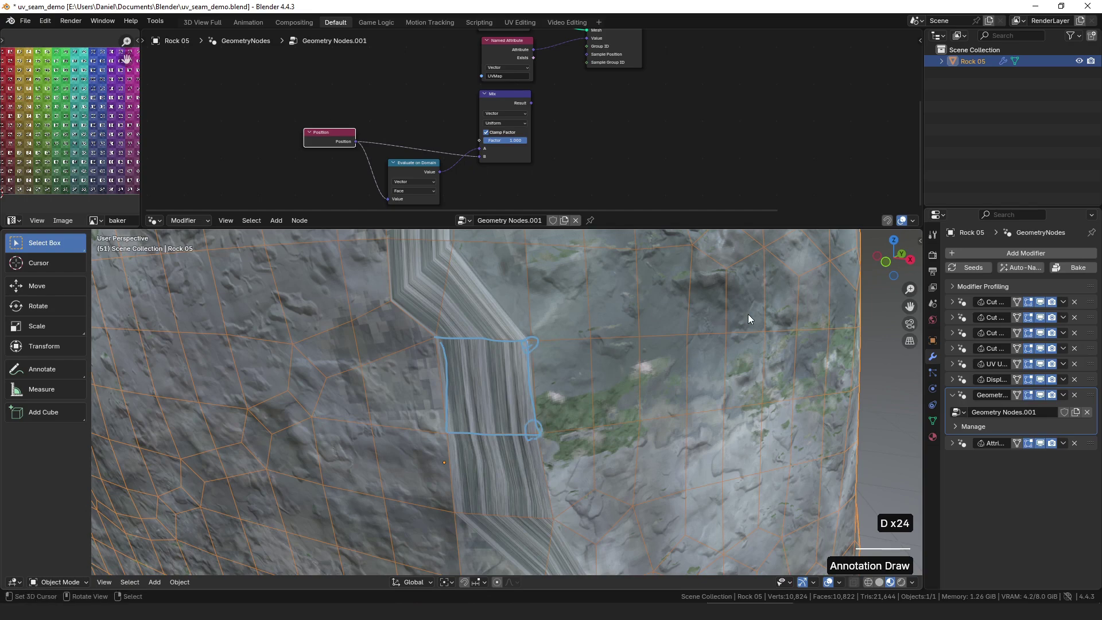
pyautogui.moveTo(765, 289)
pyautogui.mouseDown()
pyautogui.moveTo(598, 477)
pyautogui.moveTo(598, 370)
pyautogui.moveTo(577, 391)
pyautogui.moveTo(582, 421)
pyautogui.mouseUp()
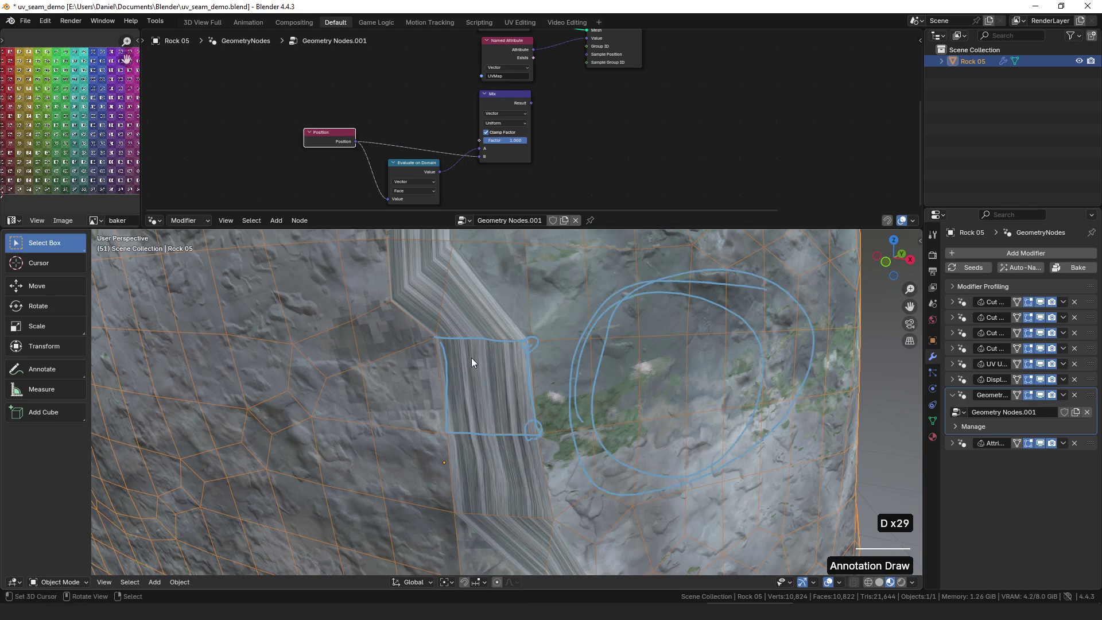
# - Circle the outlined face's left-hand corners and the rock area to the left of the seam with annotations
pyautogui.moveTo(440, 337); pyautogui.dragTo(435, 345)
pyautogui.moveTo(448, 418); pyautogui.dragTo(456, 430)
pyautogui.moveTo(201, 400)
pyautogui.mouseDown()
pyautogui.moveTo(358, 302)
pyautogui.moveTo(275, 300)
pyautogui.moveTo(287, 347)
pyautogui.mouseUp()
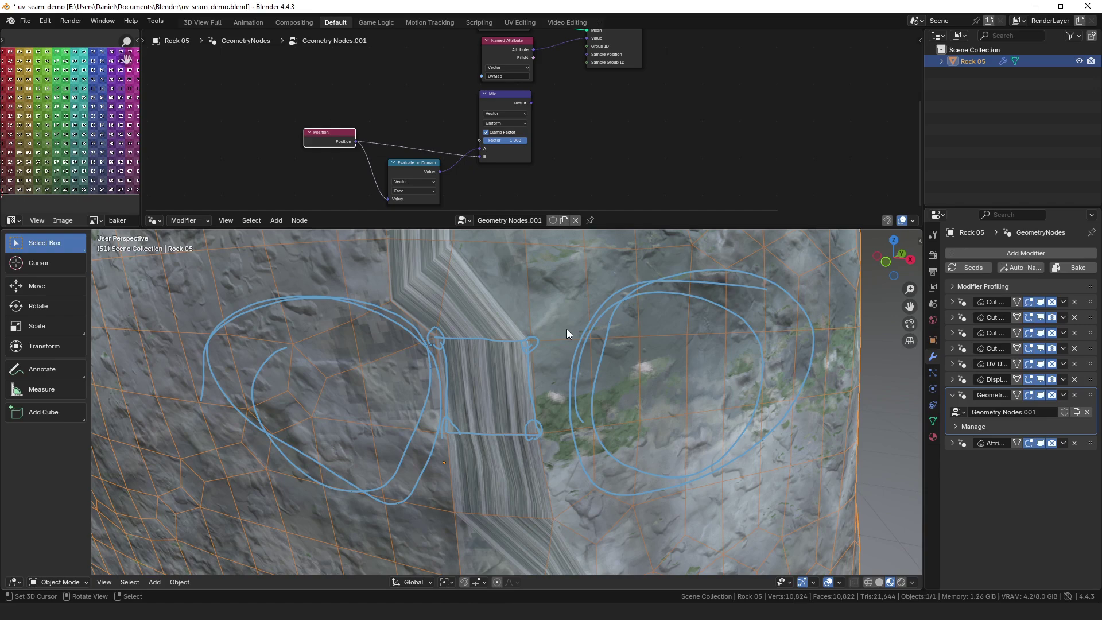
# - Turn off the wireframe overlay on the rock
pyautogui.scroll(-10, 567, 329)
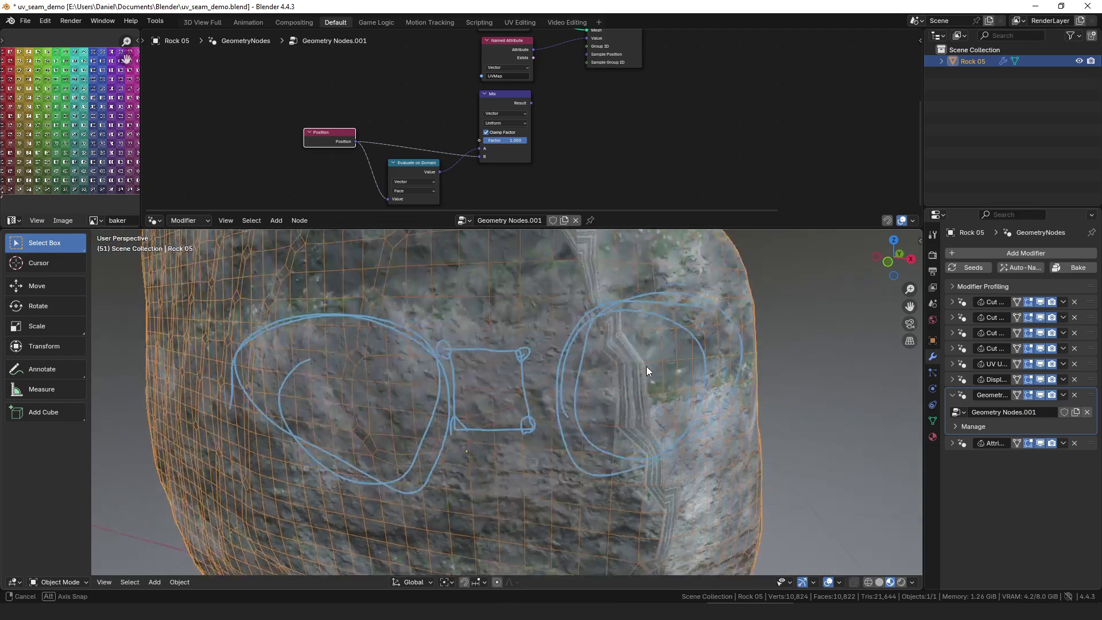
pyautogui.click(589, 386)
pyautogui.press('q')
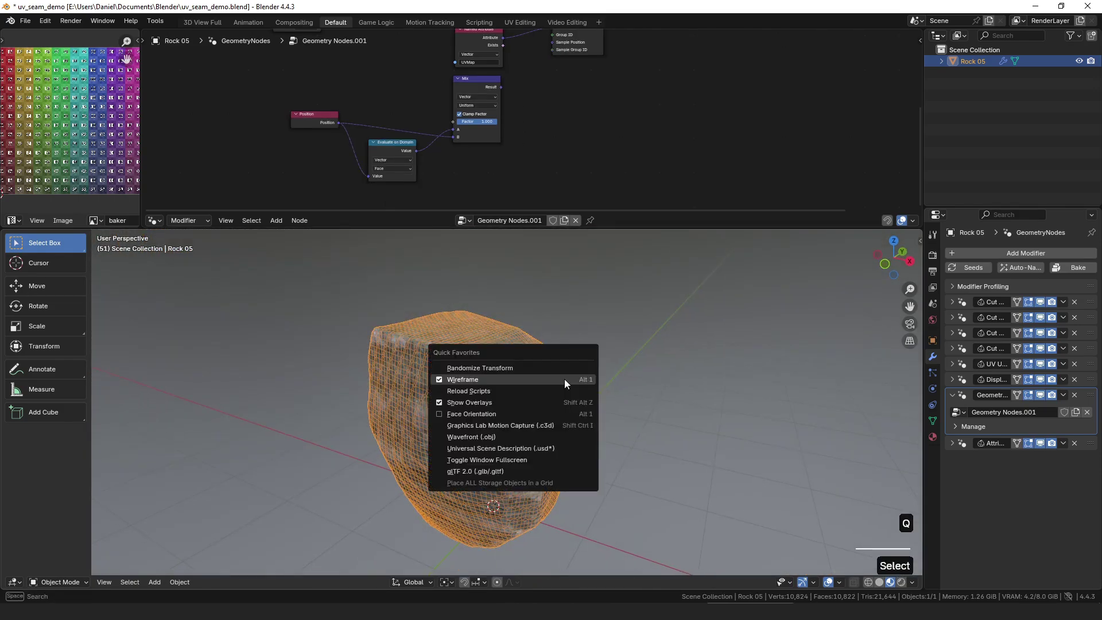
pyautogui.click(564, 380)
# - Shift the get_uv_seams node slightly within the free space beside the sampling nodes
pyautogui.moveTo(535, 122); pyautogui.dragTo(559, 181, button='middle')
pyautogui.moveTo(336, 70); pyautogui.dragTo(349, 76)
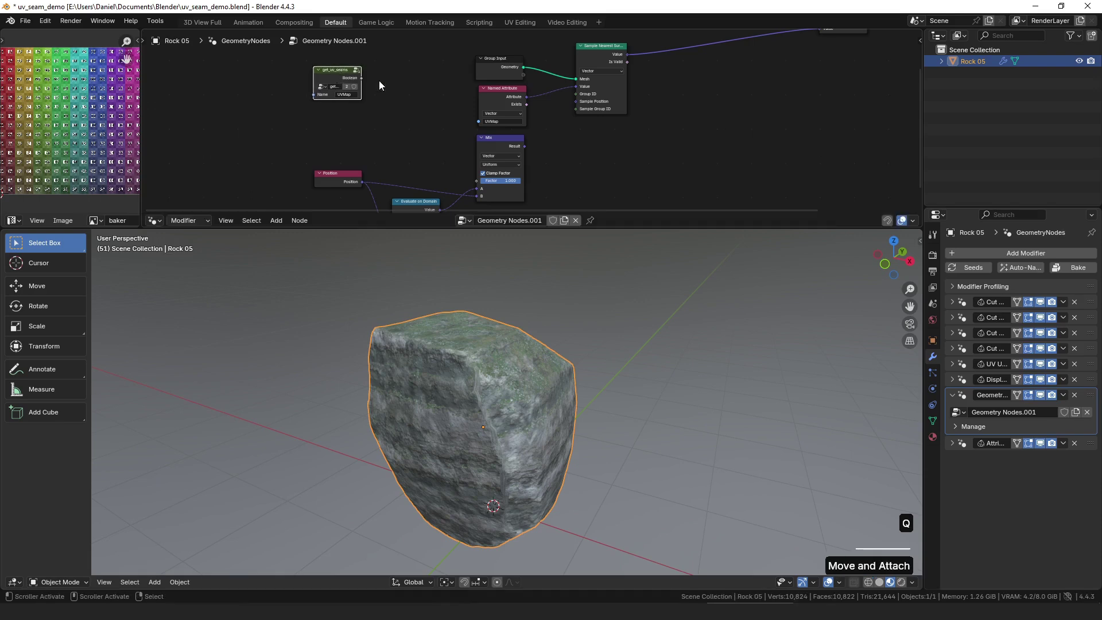
# - Feed the get_uv_seams Boolean output into Boundary Edges of a new Edges to Face Groups node and reposition both nodes
pyautogui.moveTo(365, 87); pyautogui.dragTo(365, 103, button='middle')
pyautogui.moveTo(328, 87); pyautogui.dragTo(373, 89)
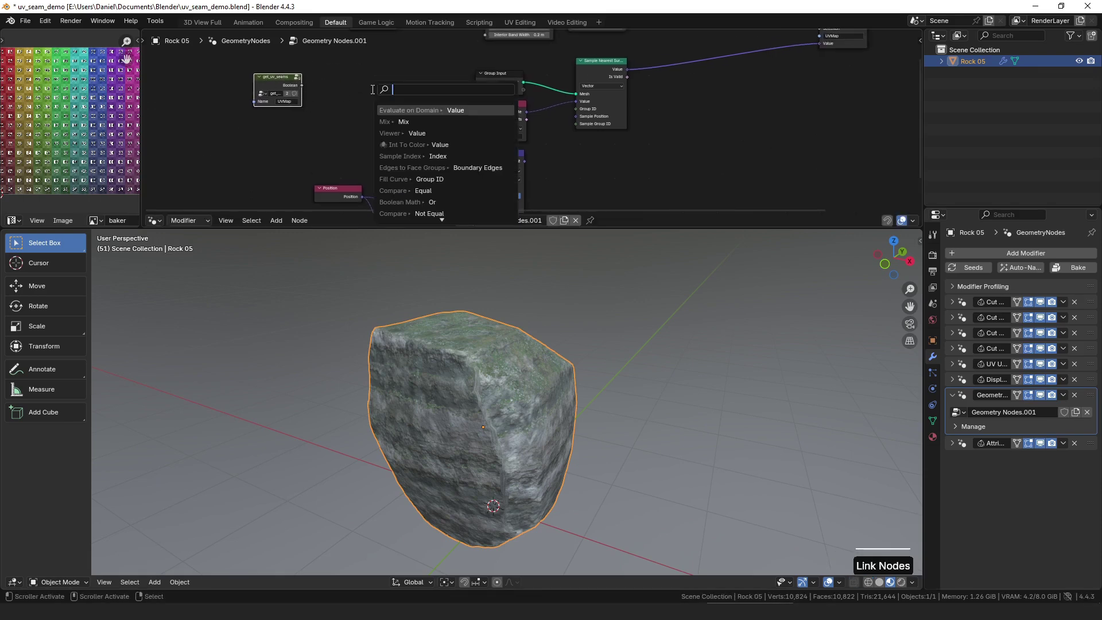
pyautogui.write('face gr')
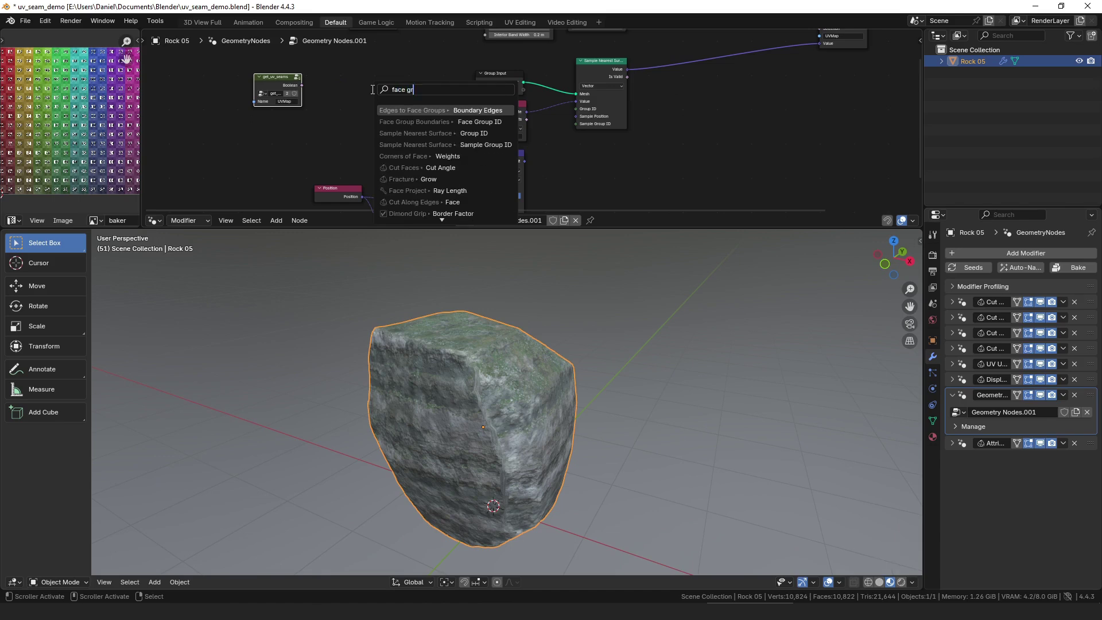
pyautogui.press('Return')
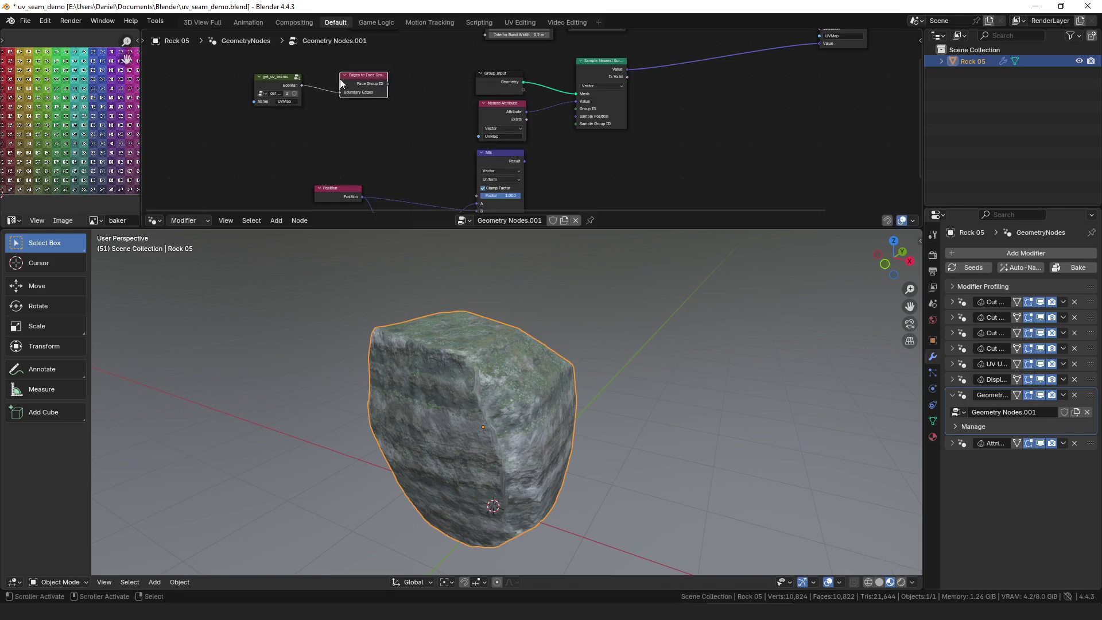
pyautogui.click(344, 84)
pyautogui.moveTo(383, 68); pyautogui.dragTo(281, 106)
pyautogui.press('g')
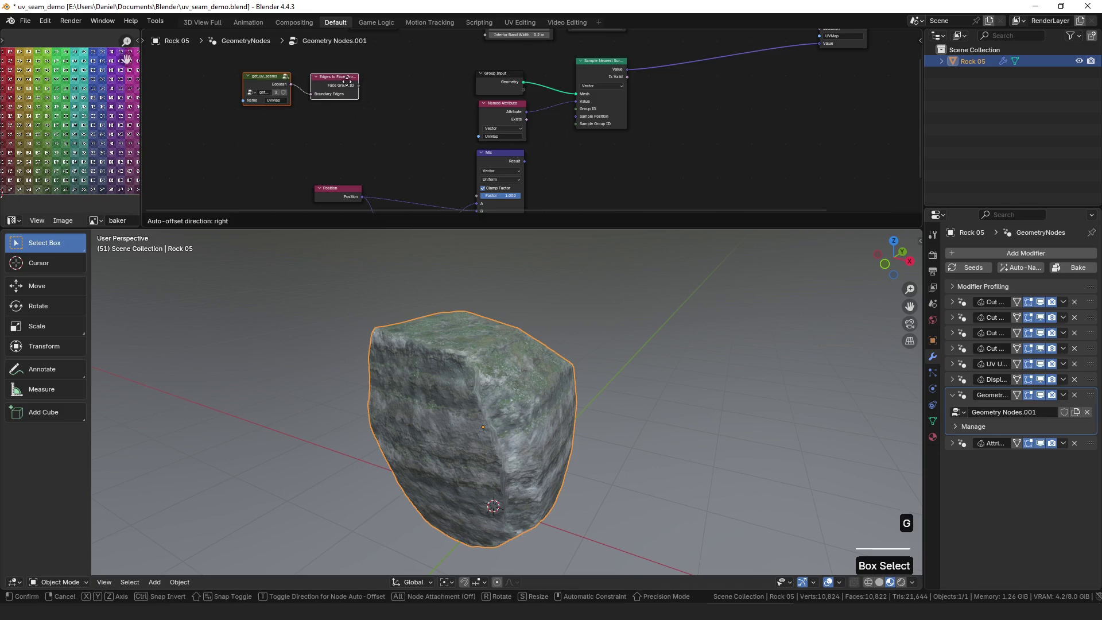
pyautogui.click(279, 105)
# - Preview the Face Group ID with a new Viewer node, linking the original Group Input geometry into it
pyautogui.moveTo(357, 88); pyautogui.dragTo(767, 94)
pyautogui.write('view')
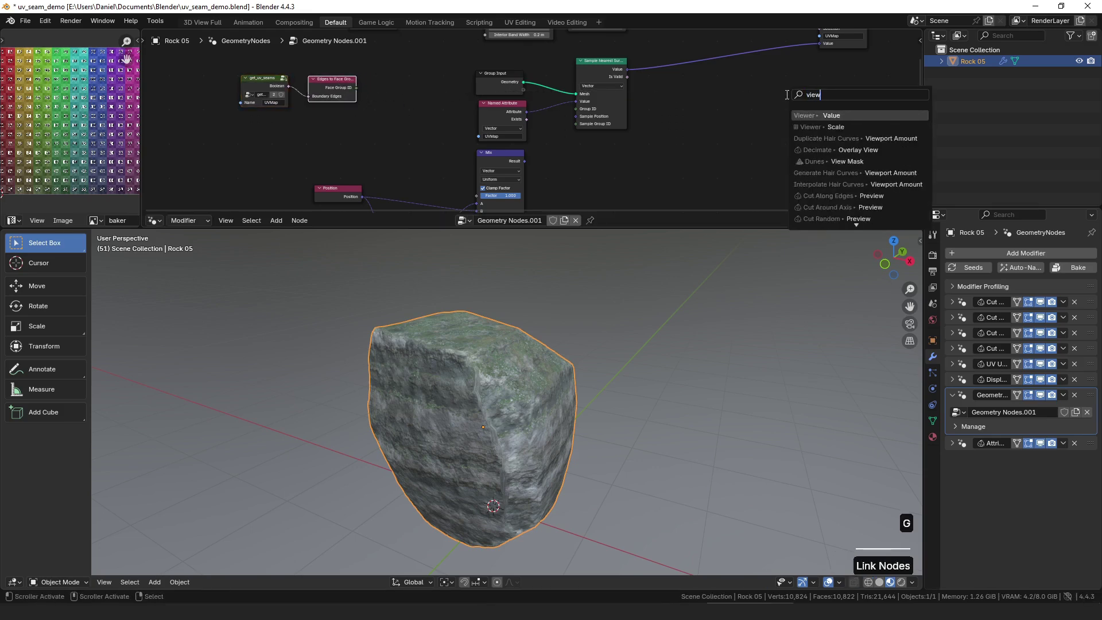
pyautogui.press('Return')
pyautogui.click(748, 111)
pyautogui.moveTo(546, 87); pyautogui.dragTo(533, 128, button='middle')
pyautogui.scroll(-3, 533, 129)
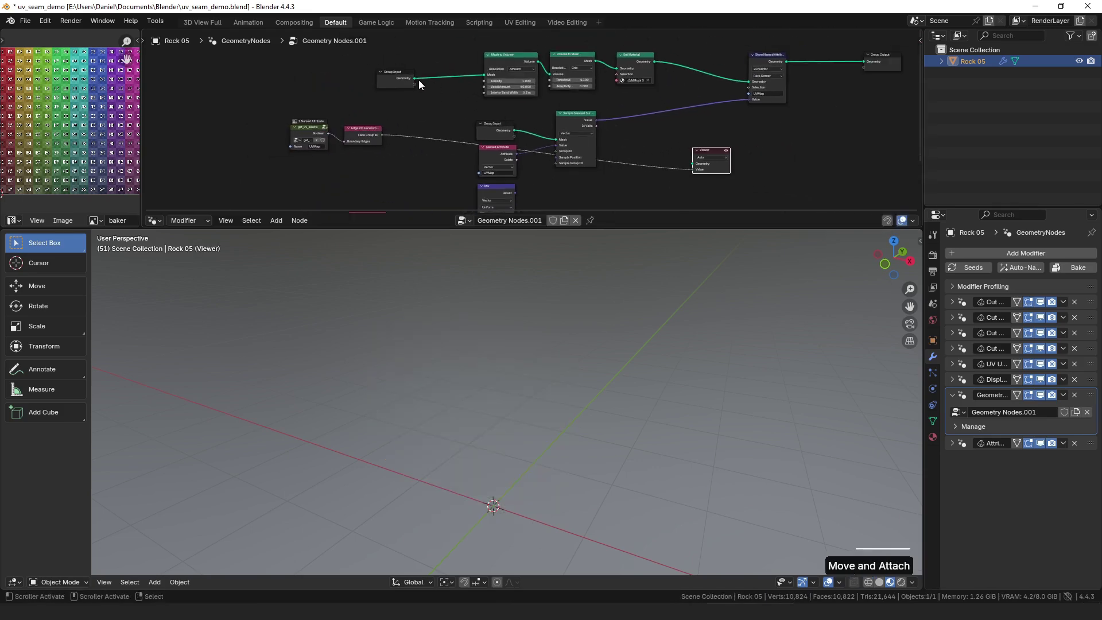
pyautogui.moveTo(416, 78); pyautogui.dragTo(715, 167)
pyautogui.moveTo(715, 167); pyautogui.dragTo(696, 140, button='middle')
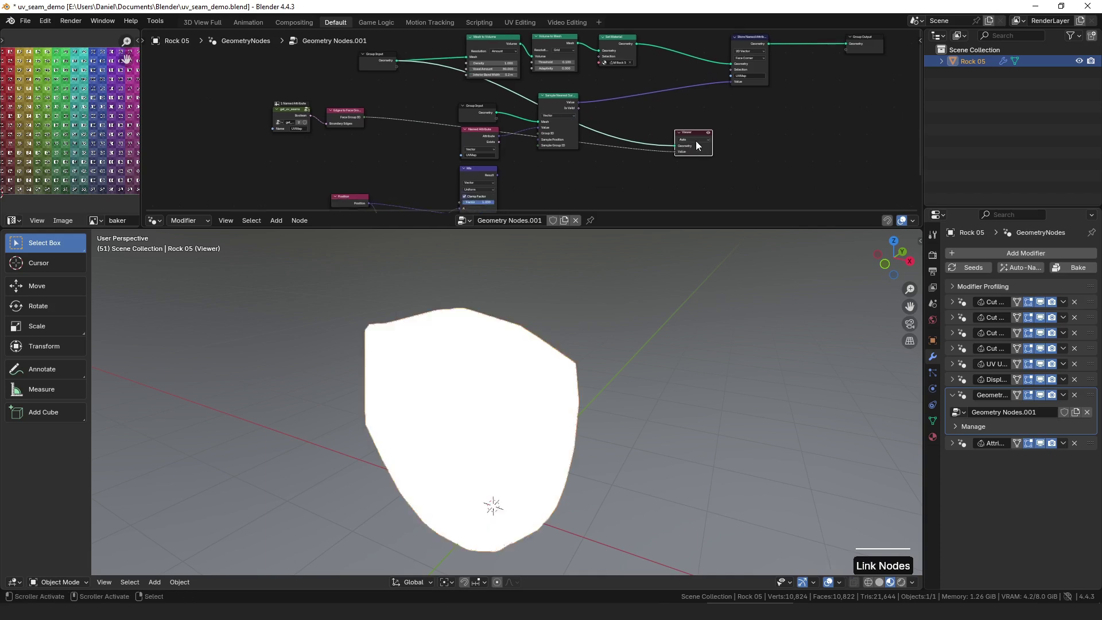
# - Insert an Int To Color node between Face Group ID and the Viewer and inspect the coloured UV islands around the rock
pyautogui.click(370, 115)
pyautogui.moveTo(365, 117); pyautogui.dragTo(597, 183)
pyautogui.write('to colo')
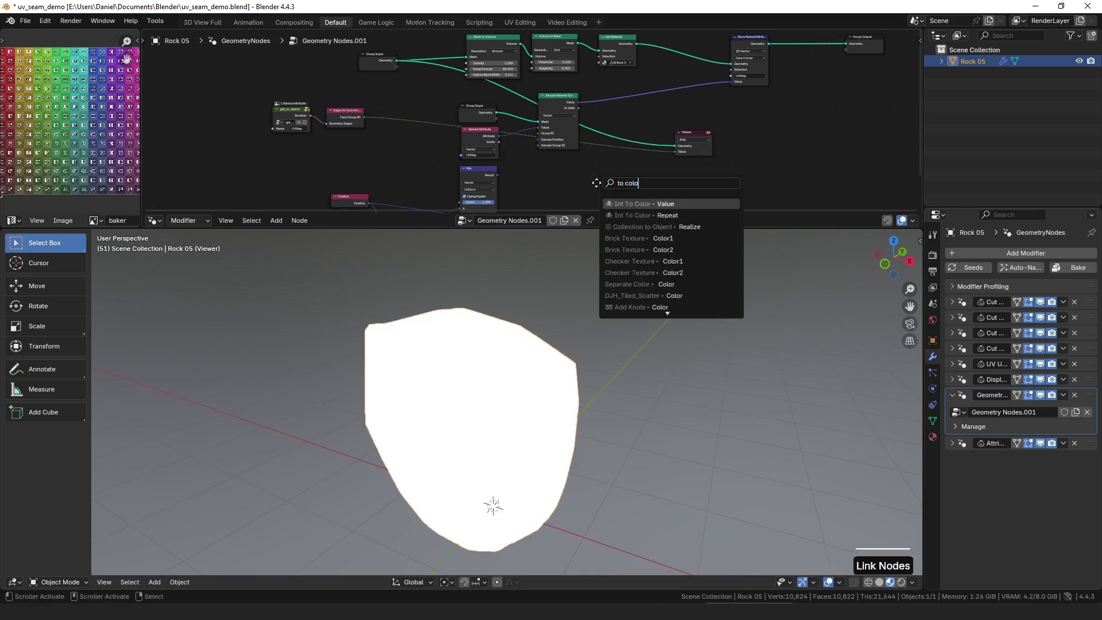
pyautogui.press('Return')
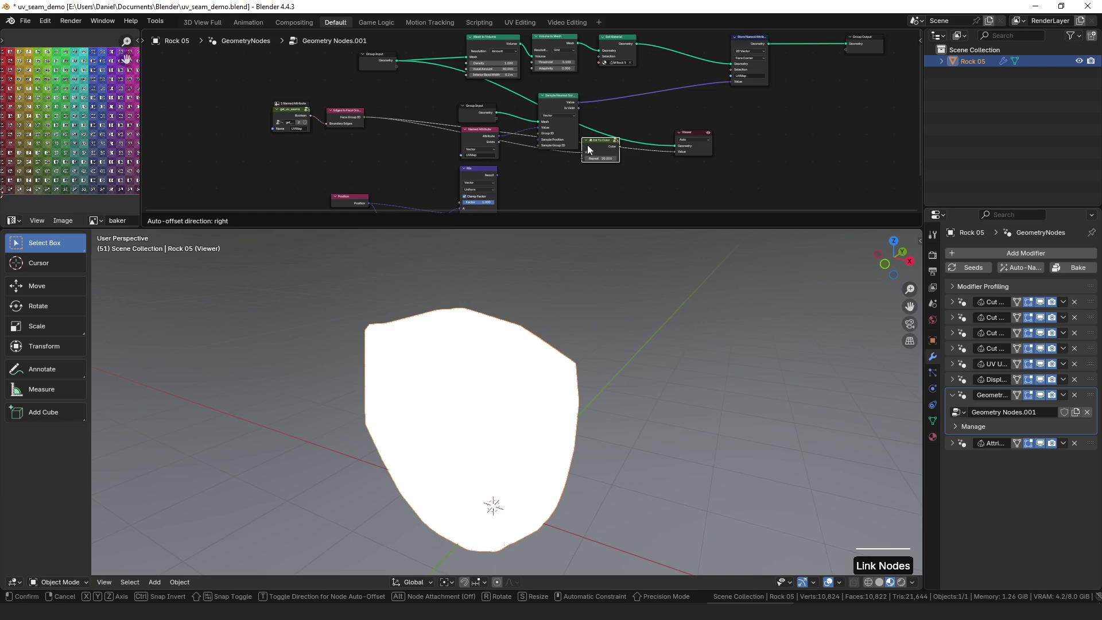
pyautogui.click(612, 169)
pyautogui.click(701, 152)
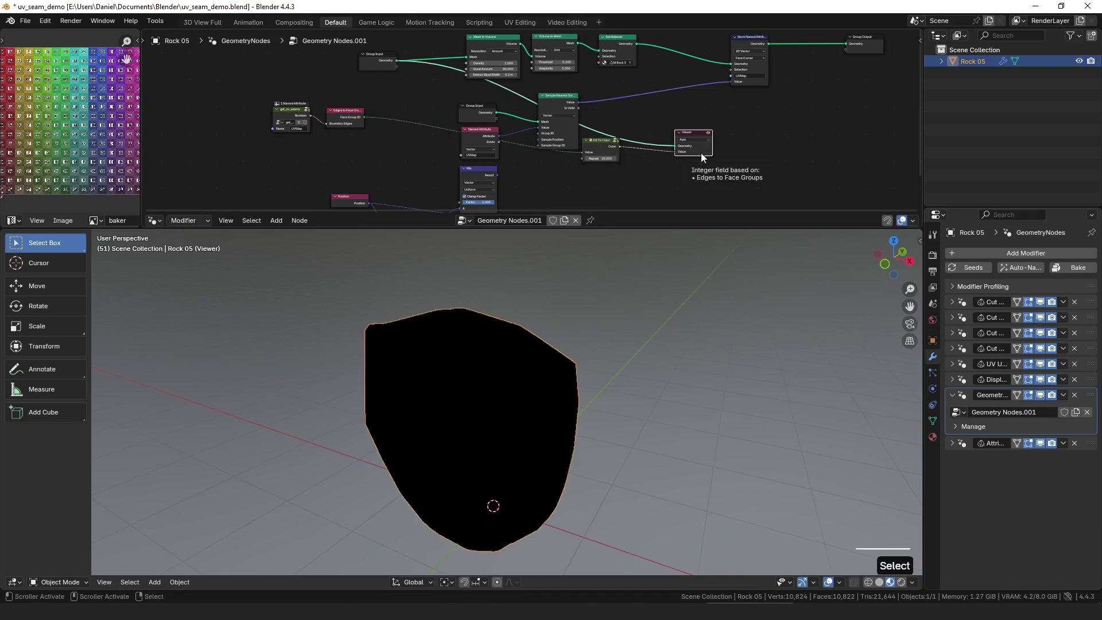
pyautogui.press('space')
pyautogui.press('Return')
pyautogui.moveTo(574, 276); pyautogui.dragTo(519, 364, button='middle')
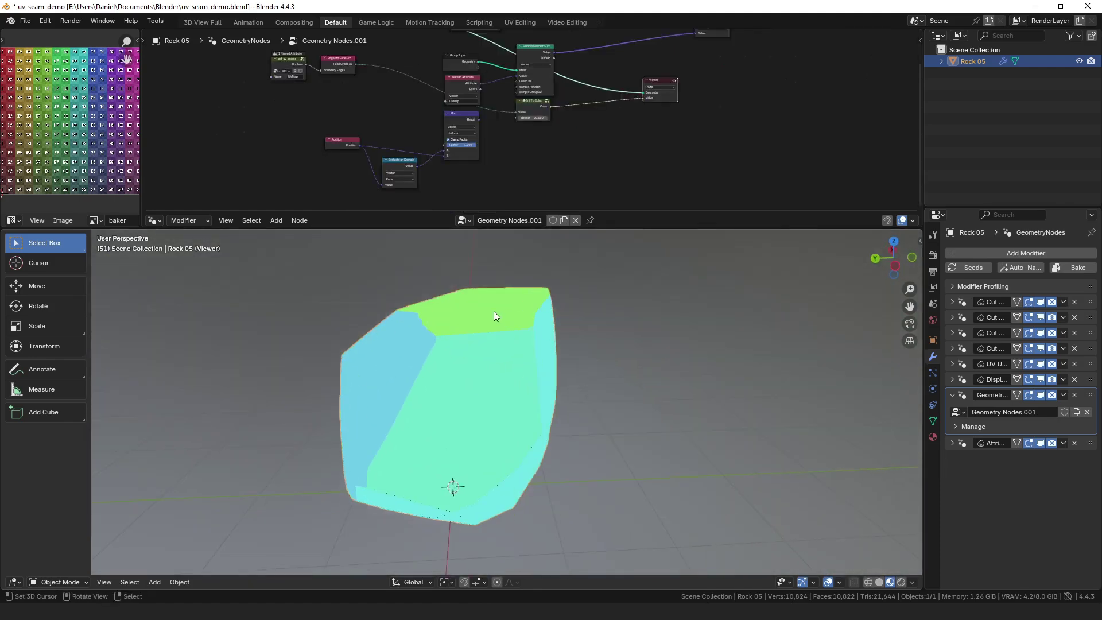
pyautogui.moveTo(494, 311); pyautogui.dragTo(504, 264, button='middle')
pyautogui.moveTo(475, 96); pyautogui.dragTo(465, 116, button='middle')
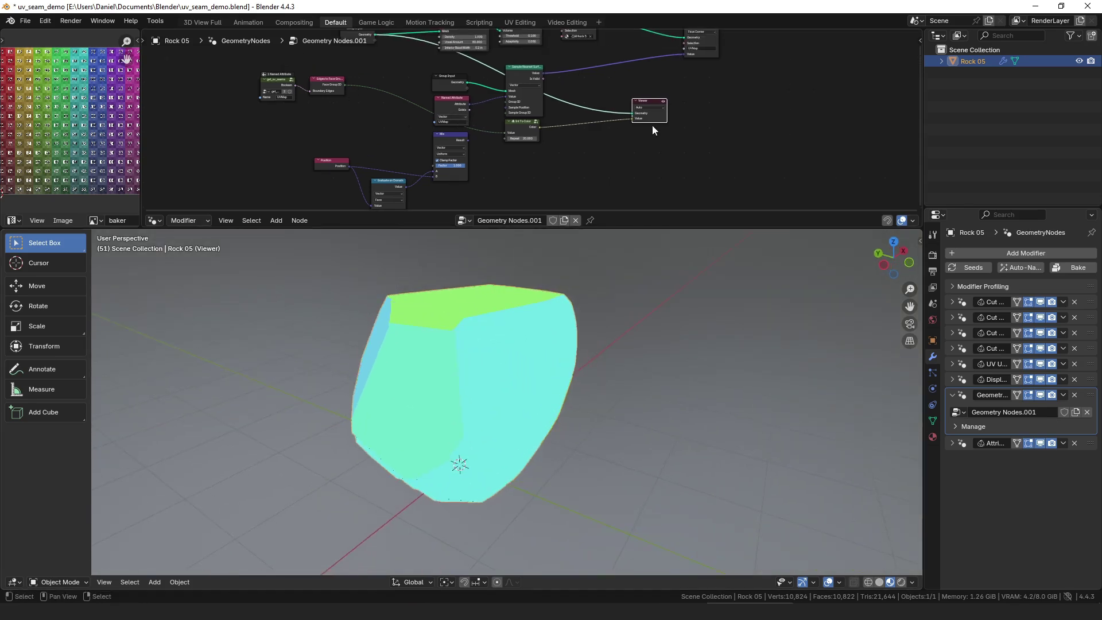
# - Link Face Group ID to the Group ID of Sample Nearest Surface and delete the Int To Color and Viewer nodes
pyautogui.scroll(2, 302, 105)
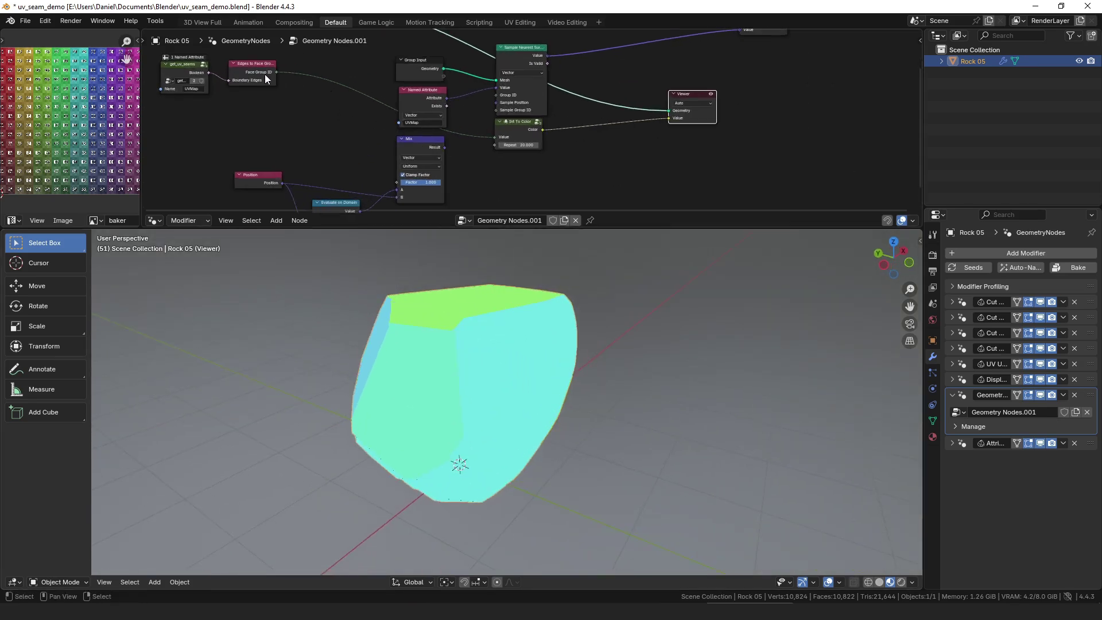
pyautogui.moveTo(275, 71); pyautogui.dragTo(524, 100)
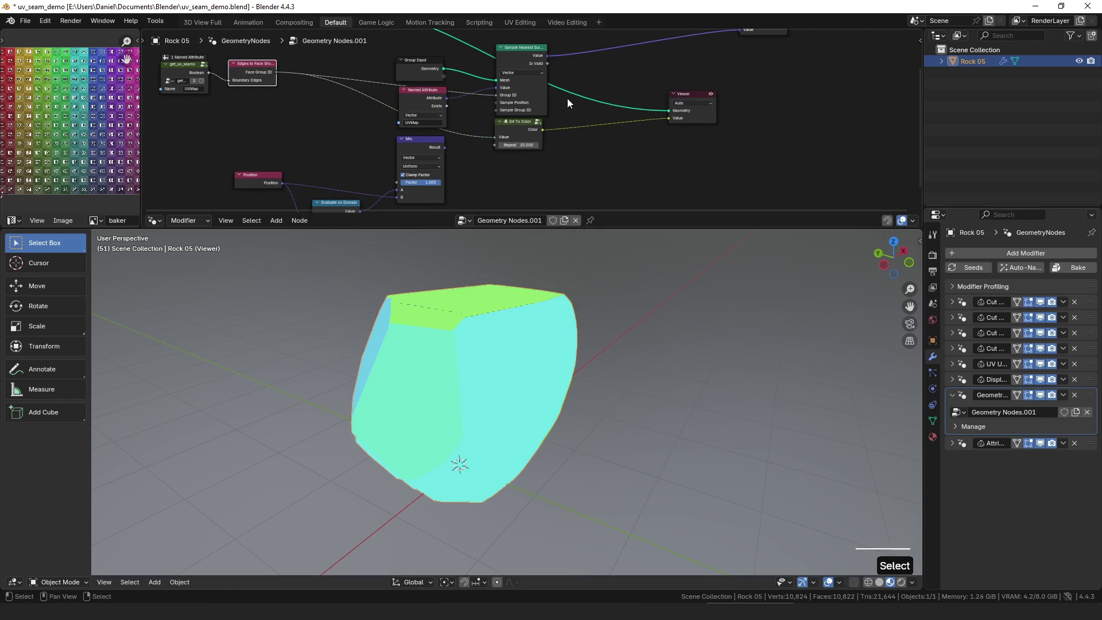
pyautogui.moveTo(736, 97); pyautogui.dragTo(659, 139)
pyautogui.press('x')
pyautogui.press('x')
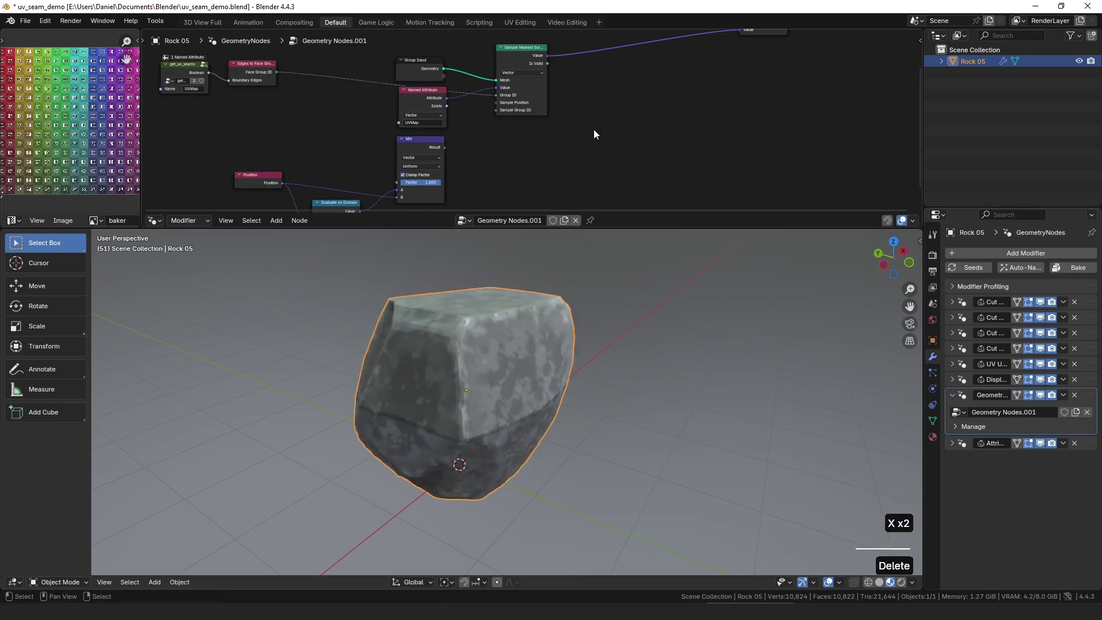
# - Connect the Set Material geometry directly to the Group Output, bypassing the Store Named Attribute node
pyautogui.moveTo(594, 129); pyautogui.dragTo(472, 198, button='middle')
pyautogui.click(636, 46)
pyautogui.moveTo(631, 45); pyautogui.dragTo(629, 53)
pyautogui.moveTo(374, 180); pyautogui.dragTo(433, 152, button='middle')
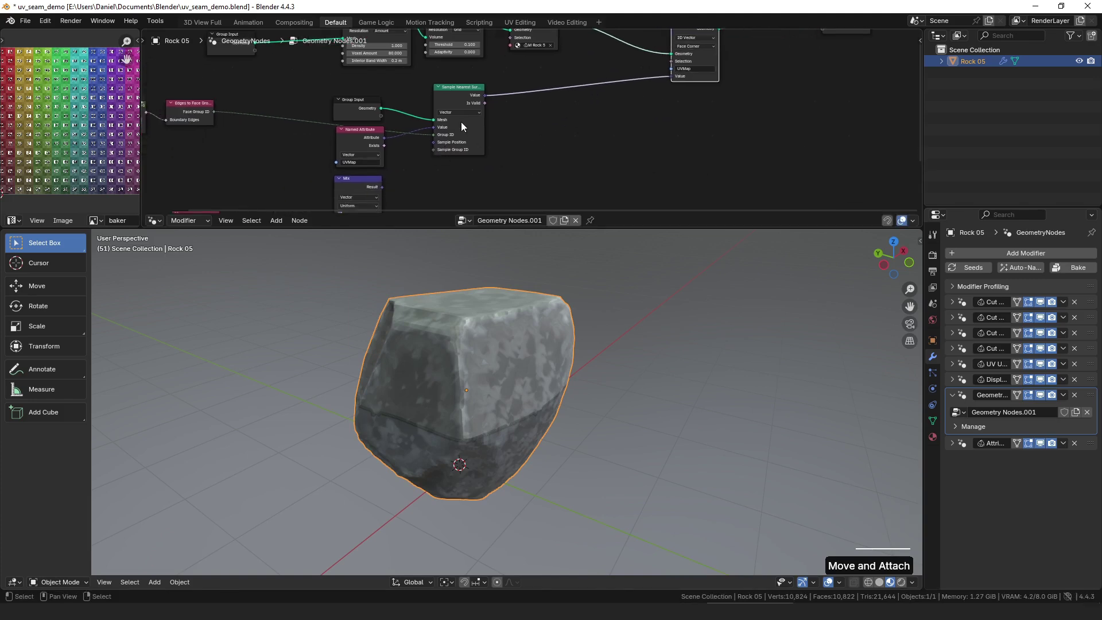
pyautogui.moveTo(469, 92); pyautogui.dragTo(469, 97)
pyautogui.moveTo(564, 66); pyautogui.dragTo(532, 118, button='middle')
pyautogui.moveTo(497, 71); pyautogui.dragTo(487, 70)
pyautogui.keyDown('alt'); pyautogui.keyDown('shift'); pyautogui.click(500, 72); pyautogui.keyUp('shift'); pyautogui.keyUp('alt')
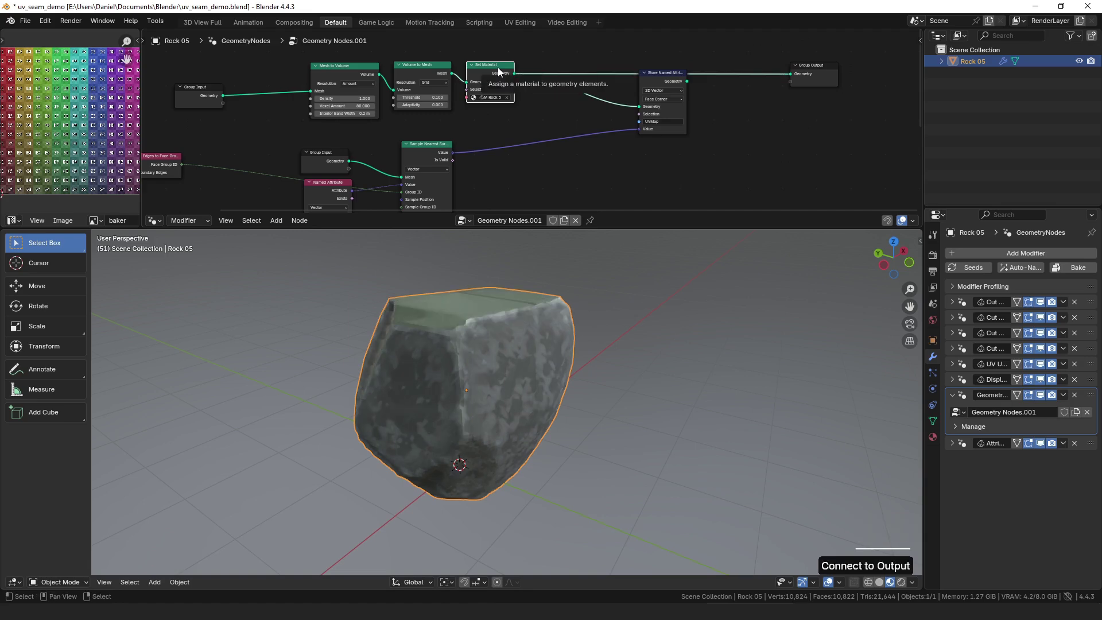
# - Move all the seam and UV-sampling nodes together further below the remeshing chain
pyautogui.scroll(-3, 524, 123)
pyautogui.moveTo(524, 123); pyautogui.dragTo(539, 75, button='middle')
pyautogui.moveTo(525, 90); pyautogui.dragTo(397, 187)
pyautogui.moveTo(401, 172); pyautogui.dragTo(459, 98, button='middle')
pyautogui.moveTo(608, 43); pyautogui.dragTo(329, 176)
pyautogui.moveTo(448, 86); pyautogui.dragTo(448, 113, button='middle')
pyautogui.scroll(-2, 494, 101)
pyautogui.press('b')
pyautogui.moveTo(525, 64); pyautogui.dragTo(256, 177)
pyautogui.press('g')
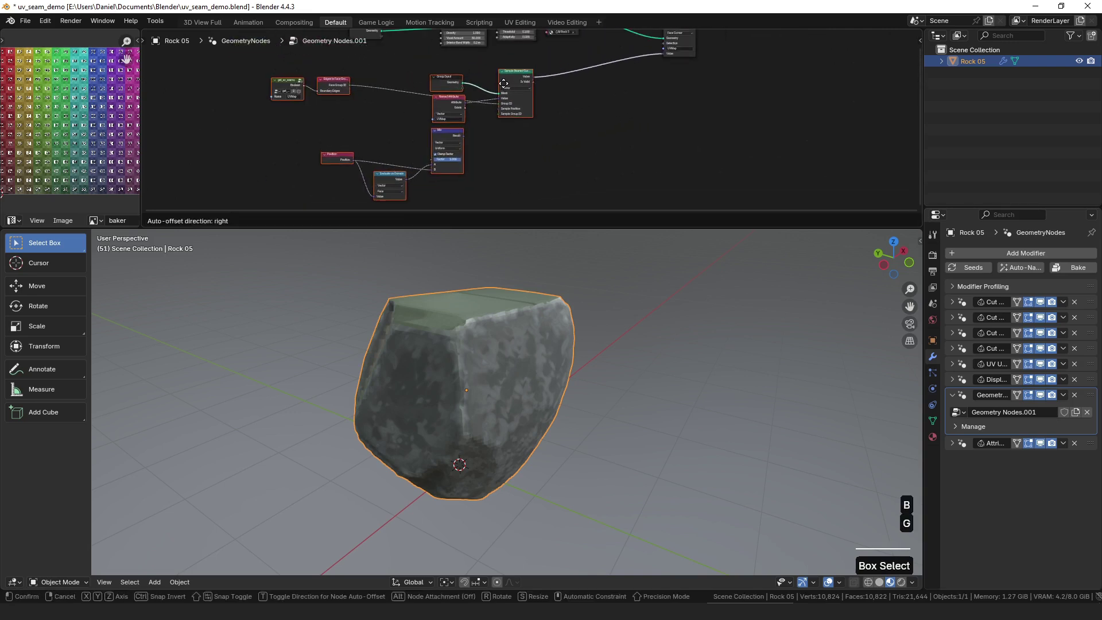
pyautogui.click(506, 111)
pyautogui.scroll(2, 474, 142)
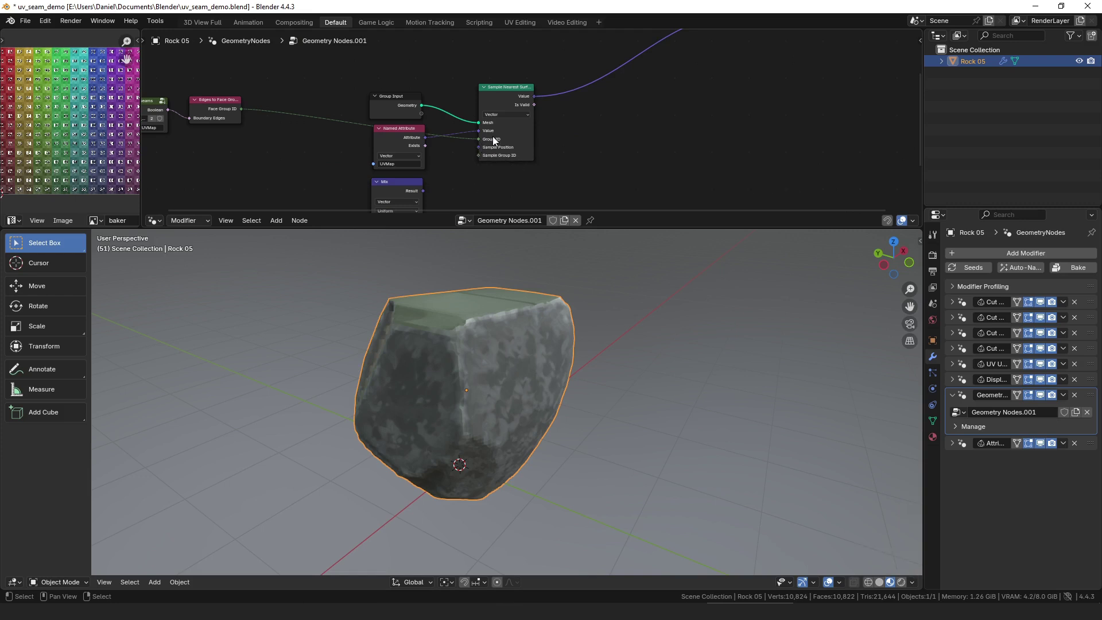
# - Space the remeshing chain away from Store Named Attribute and tidy the Mesh to Volume and Group Input nodes within it
pyautogui.scroll(-2, 459, 112)
pyautogui.moveTo(431, 89); pyautogui.dragTo(402, 126, button='middle')
pyautogui.moveTo(540, 57); pyautogui.dragTo(558, 114, button='middle')
pyautogui.moveTo(527, 48); pyautogui.dragTo(242, 116)
pyautogui.press('g')
pyautogui.click(446, 90)
pyautogui.moveTo(504, 137); pyautogui.dragTo(531, 75, button='middle')
pyautogui.click(510, 90)
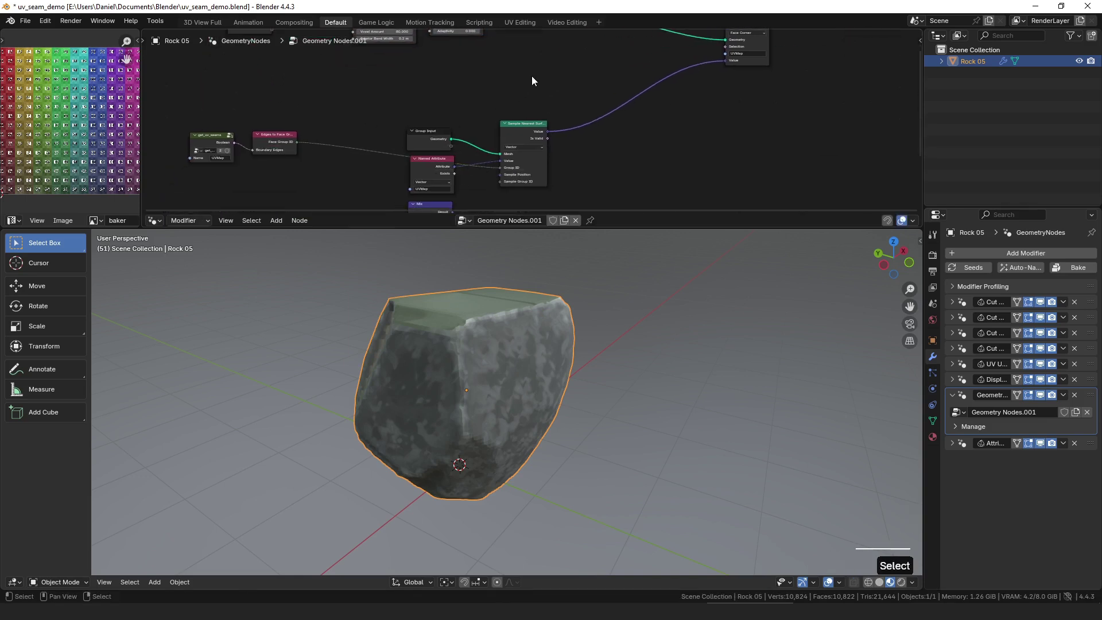
pyautogui.moveTo(286, 145); pyautogui.dragTo(473, 56)
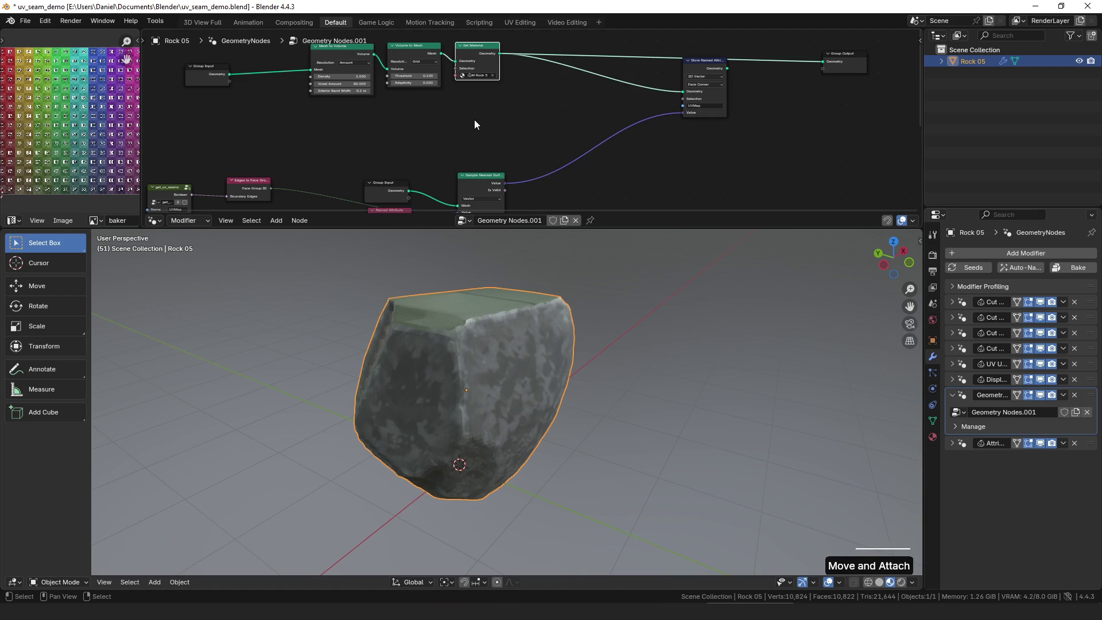
pyautogui.moveTo(474, 120); pyautogui.dragTo(462, 145, button='middle')
pyautogui.moveTo(329, 72); pyautogui.dragTo(316, 72)
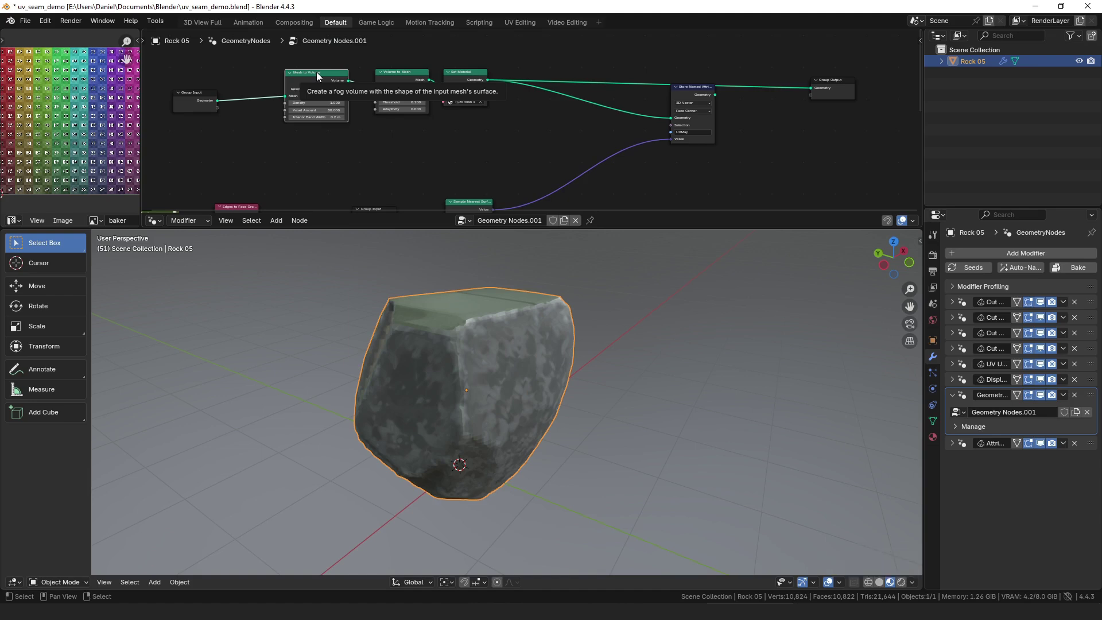
pyautogui.moveTo(199, 94); pyautogui.dragTo(224, 76)
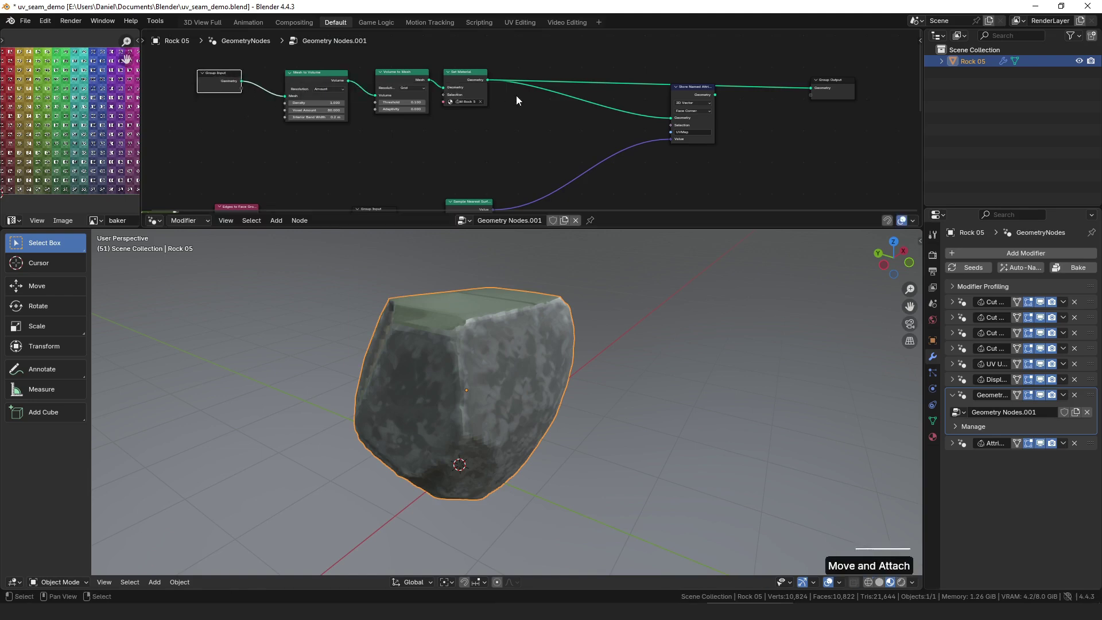
# - Reposition the lower Group Input, feed its geometry into a new Sample Nearest node, and set that node's domain to Face
pyautogui.moveTo(459, 172); pyautogui.dragTo(524, 104, button='middle')
pyautogui.scroll(3, 523, 105)
pyautogui.press('x')
pyautogui.moveTo(417, 155); pyautogui.dragTo(344, 117)
pyautogui.moveTo(370, 120); pyautogui.dragTo(490, 87)
pyautogui.write('nea')
pyautogui.press('Return')
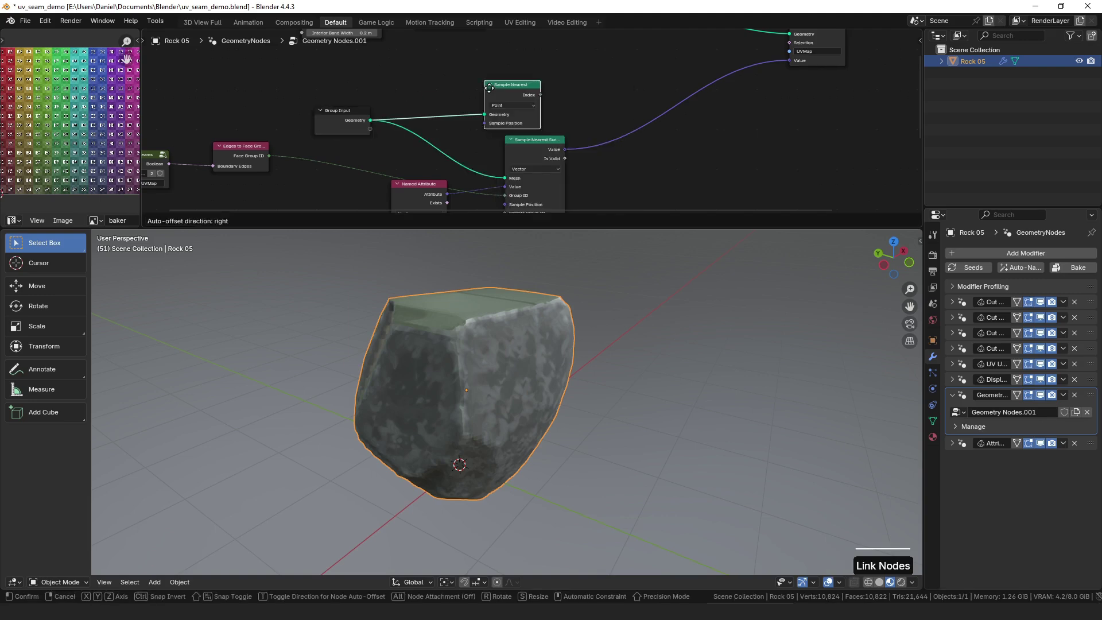
pyautogui.click(445, 79)
pyautogui.click(446, 83)
pyautogui.click(446, 108)
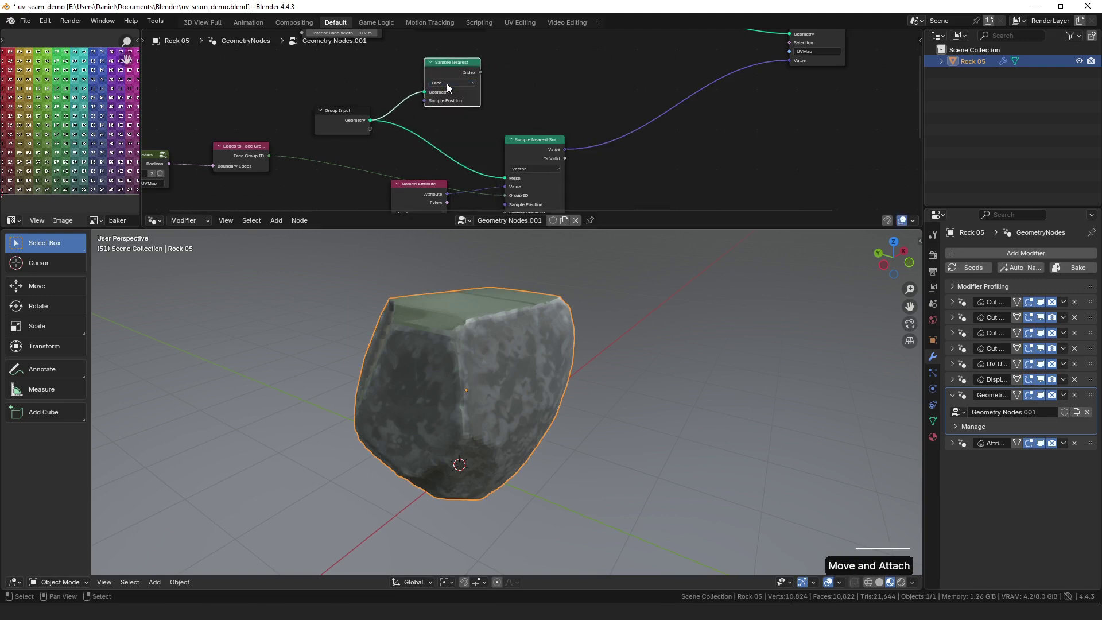
# - Feed the Sample Nearest index into a new Sample Index node and set its domain to Face
pyautogui.moveTo(270, 155); pyautogui.dragTo(526, 72)
pyautogui.click(480, 72)
pyautogui.write('samp')
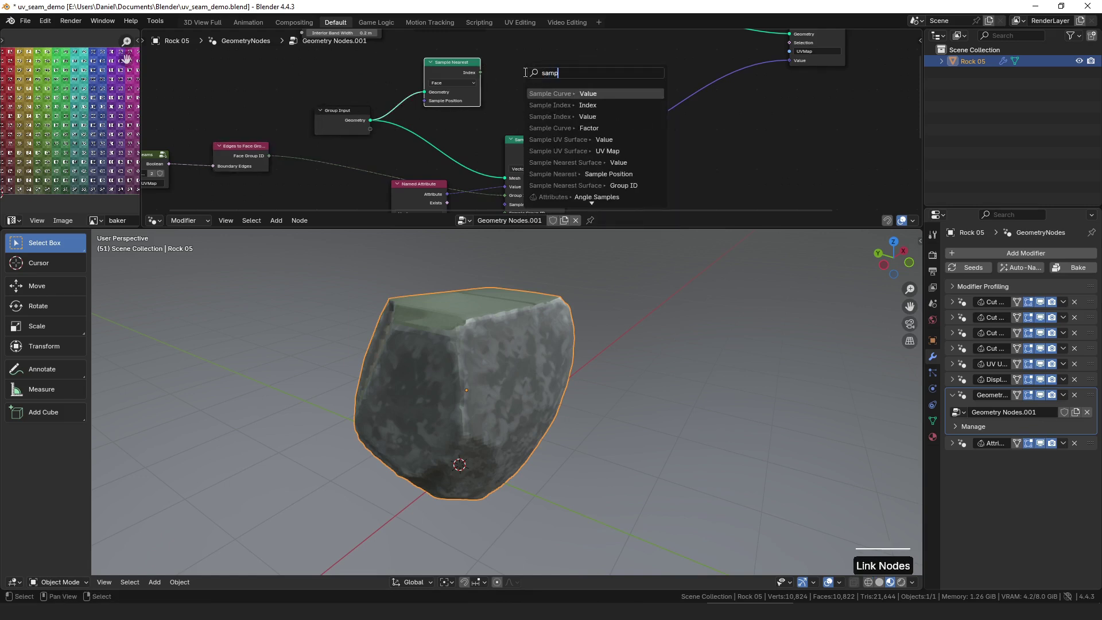
pyautogui.press('Down')
pyautogui.press('Return')
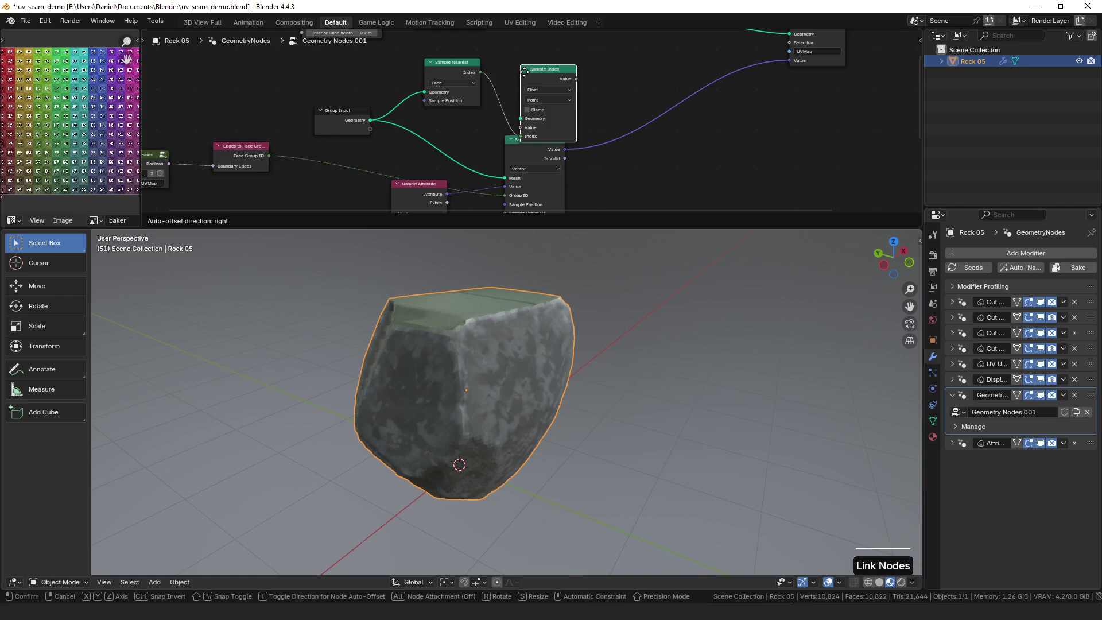
pyautogui.click(533, 78)
pyautogui.click(520, 116)
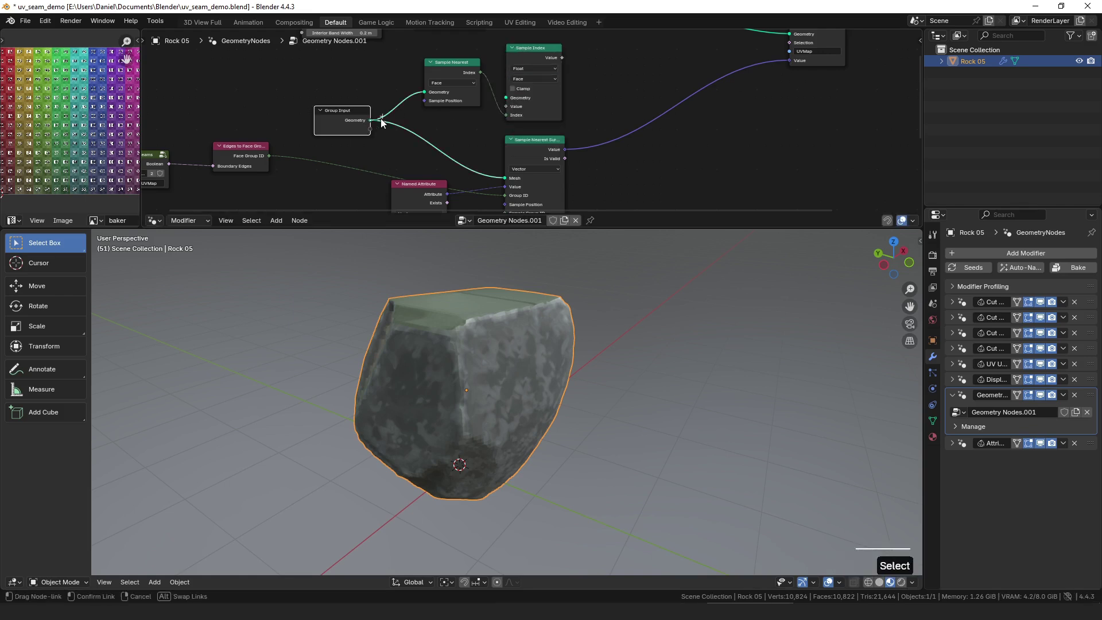
# - Set Sample Index to Integer and link the Group Input geometry and Face Group ID into its Geometry and Value inputs
pyautogui.moveTo(370, 120); pyautogui.dragTo(506, 97)
pyautogui.moveTo(449, 71); pyautogui.dragTo(447, 59)
pyautogui.click(528, 69)
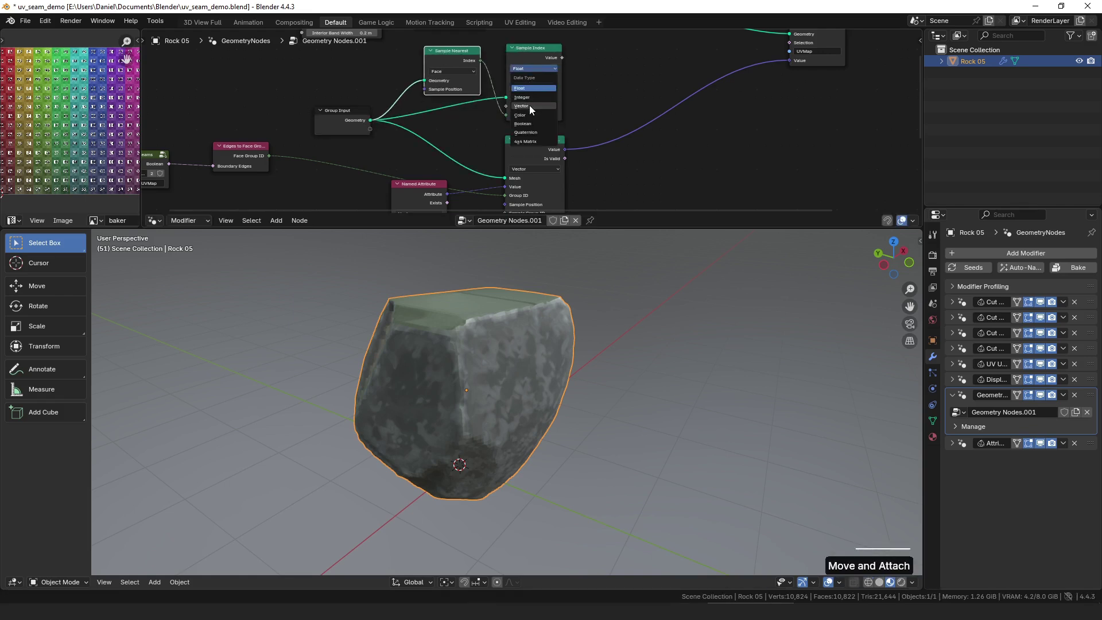
pyautogui.click(529, 99)
pyautogui.moveTo(277, 153); pyautogui.dragTo(508, 108)
# - Move the lower Group Input, Sample Nearest and Sample Index nodes as a block and nudge the Sample Nearest Surface node
pyautogui.moveTo(580, 82); pyautogui.dragTo(344, 121)
pyautogui.press('h')
pyautogui.press('h')
pyautogui.press('g')
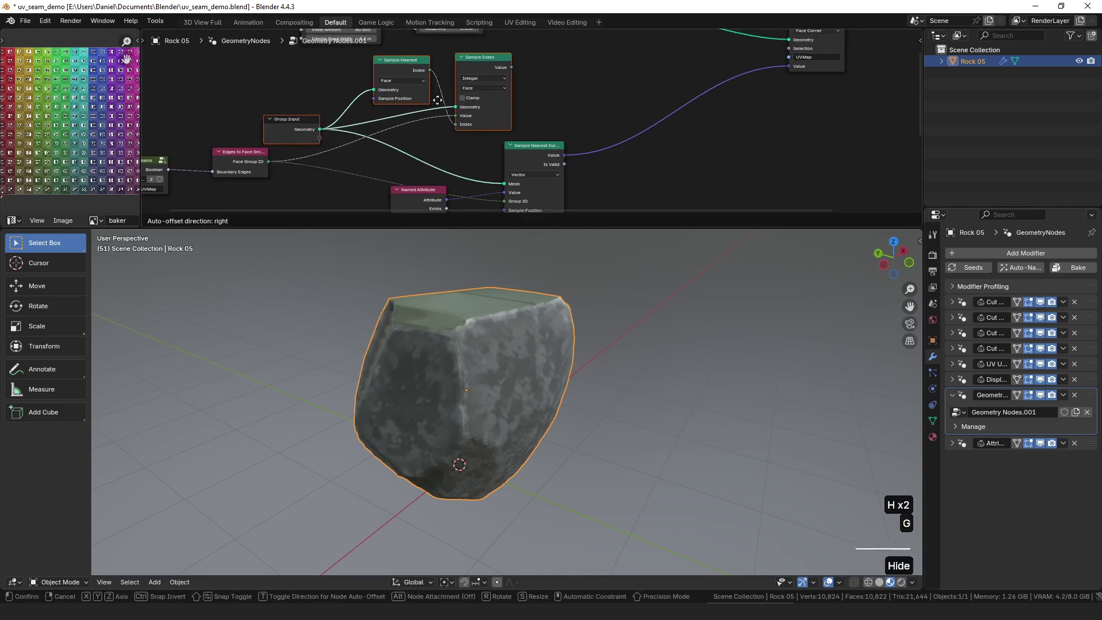
pyautogui.click(415, 98)
pyautogui.moveTo(455, 64); pyautogui.dragTo(546, 132)
pyautogui.moveTo(546, 132); pyautogui.dragTo(565, 58, button='middle')
pyautogui.moveTo(478, 72); pyautogui.dragTo(577, 56)
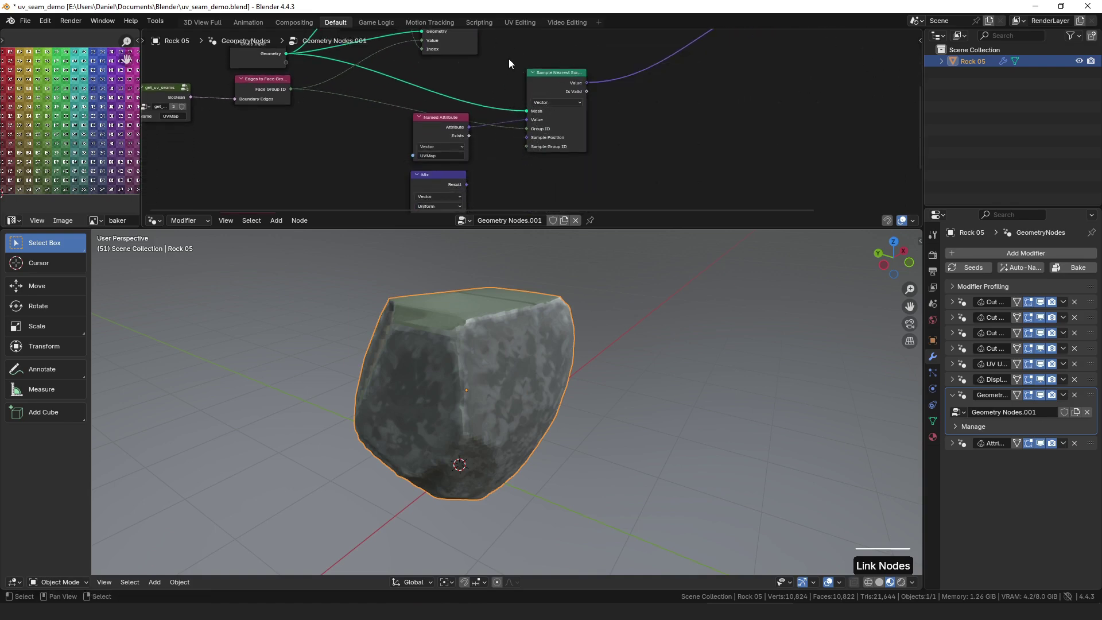
pyautogui.scroll(-4, 540, 46)
pyautogui.moveTo(545, 41); pyautogui.dragTo(515, 116, button='middle')
pyautogui.moveTo(522, 142); pyautogui.dragTo(525, 137)
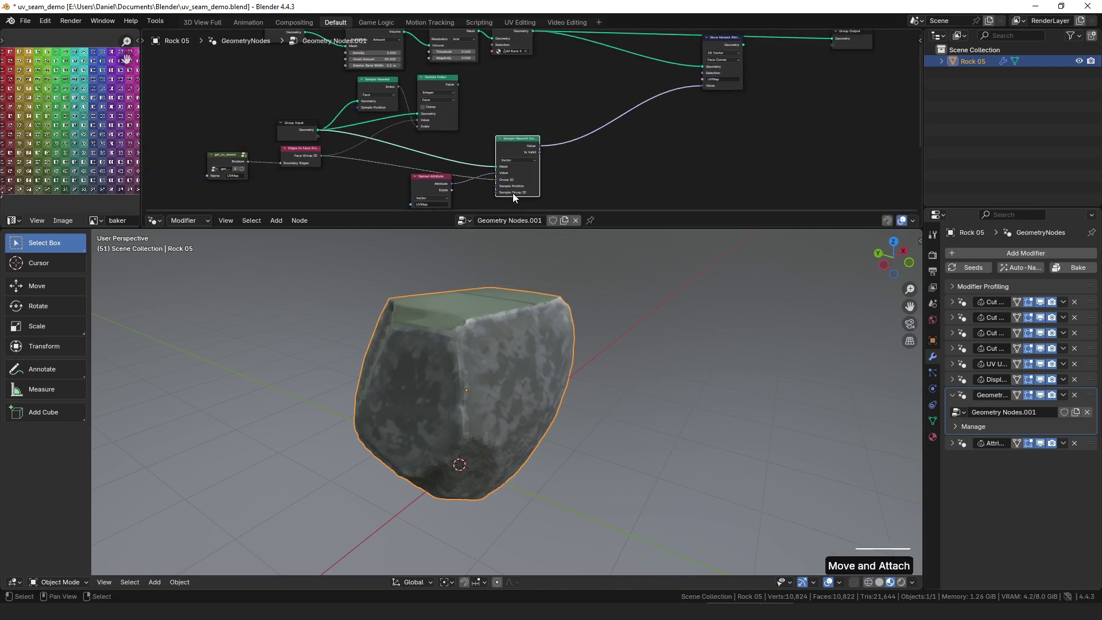
# - Add a reroute to the Set Material geometry links and move it close to the Store Named Attribute node
pyautogui.moveTo(681, 49); pyautogui.dragTo(659, 82, button='middle')
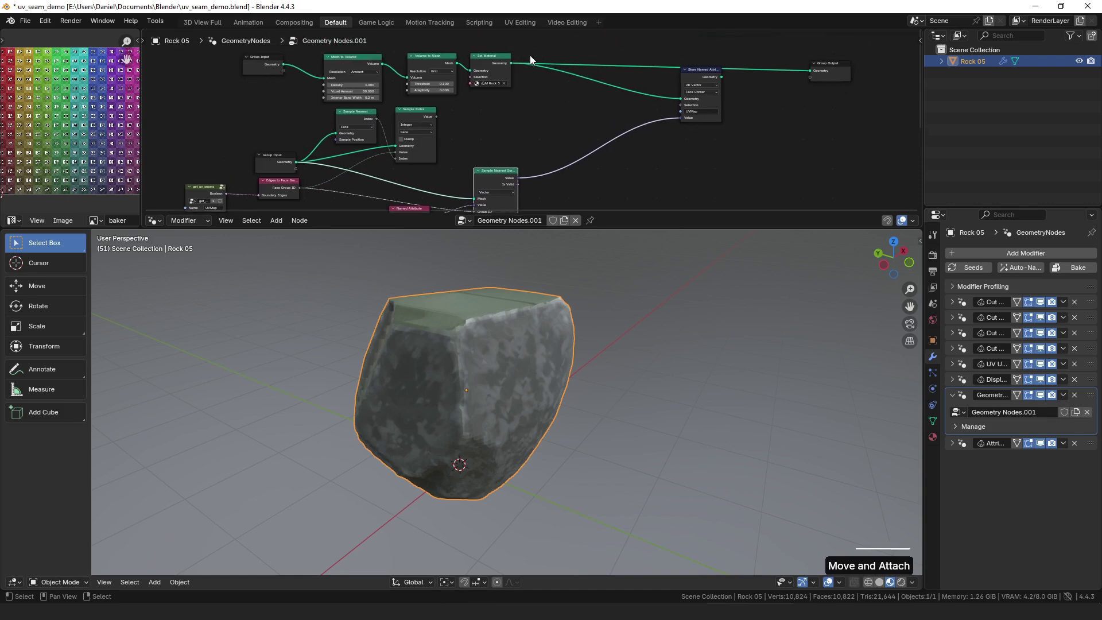
pyautogui.keyDown('shift'); pyautogui.moveTo(523, 53); pyautogui.dragTo(522, 64, button='right'); pyautogui.keyUp('shift')
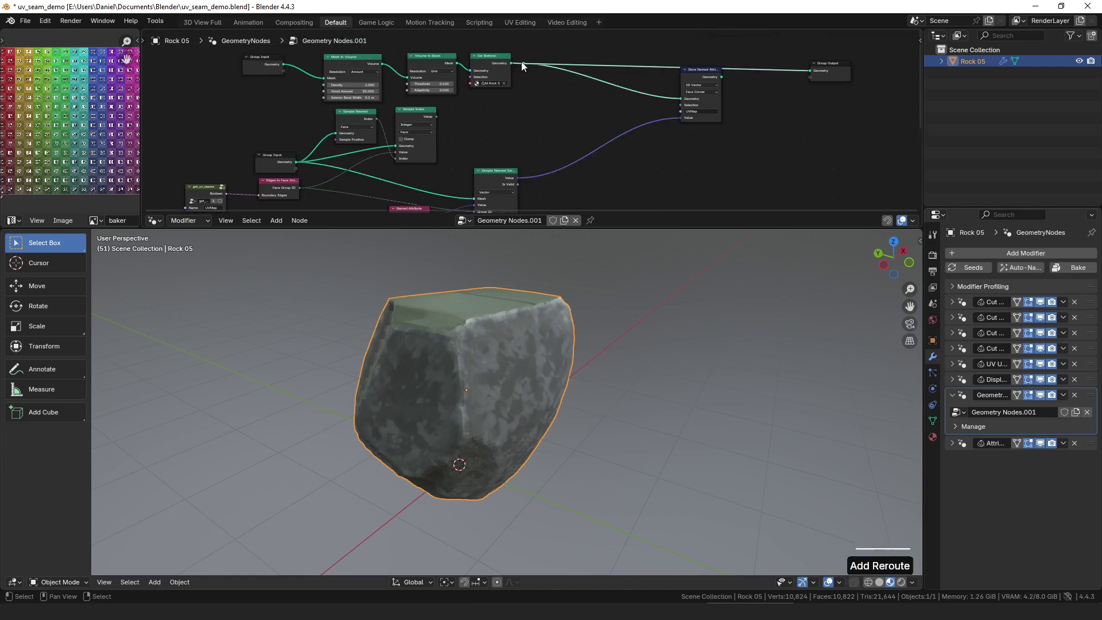
pyautogui.press('g')
pyautogui.click(628, 90)
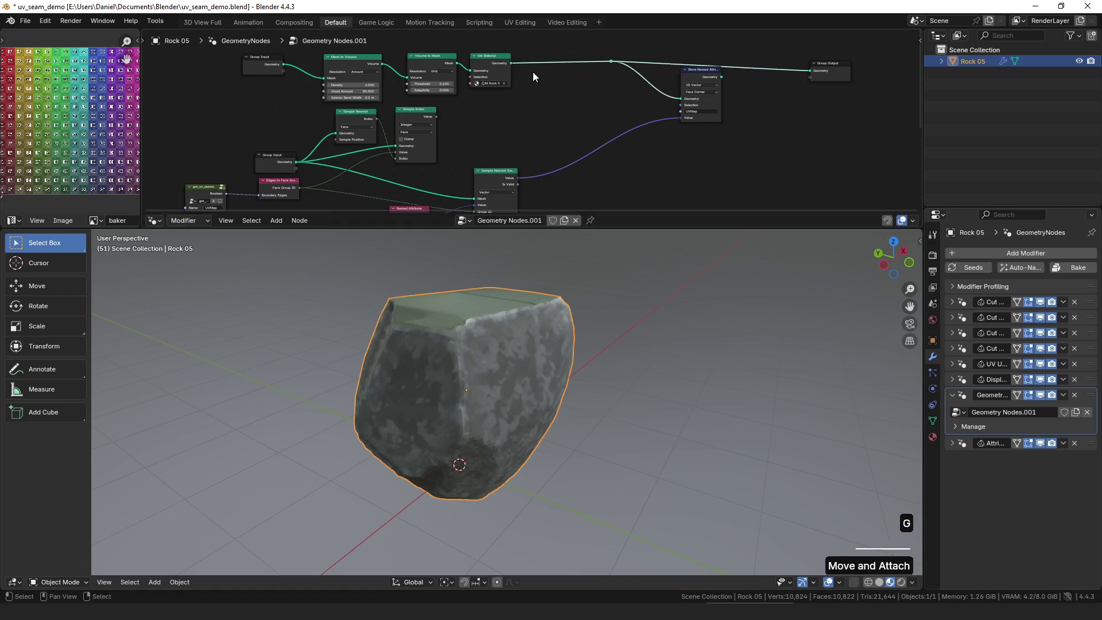
# - Add an Evaluate on Domain node fed by the Sample Index value
pyautogui.moveTo(466, 131); pyautogui.dragTo(469, 102, button='middle')
pyautogui.moveTo(439, 89); pyautogui.dragTo(493, 107)
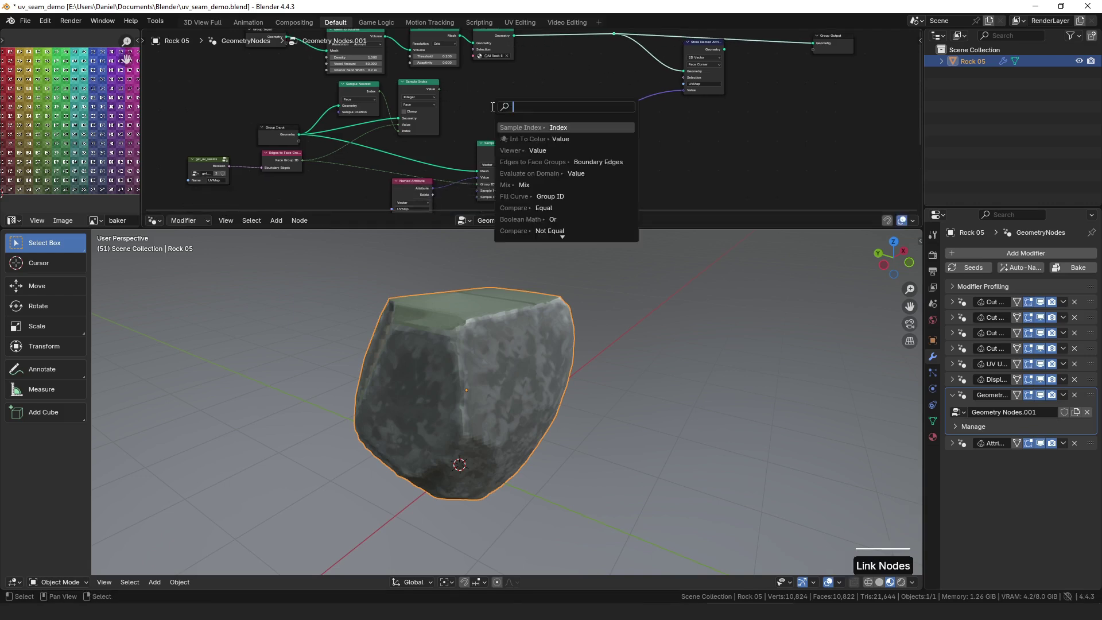
pyautogui.write('d')
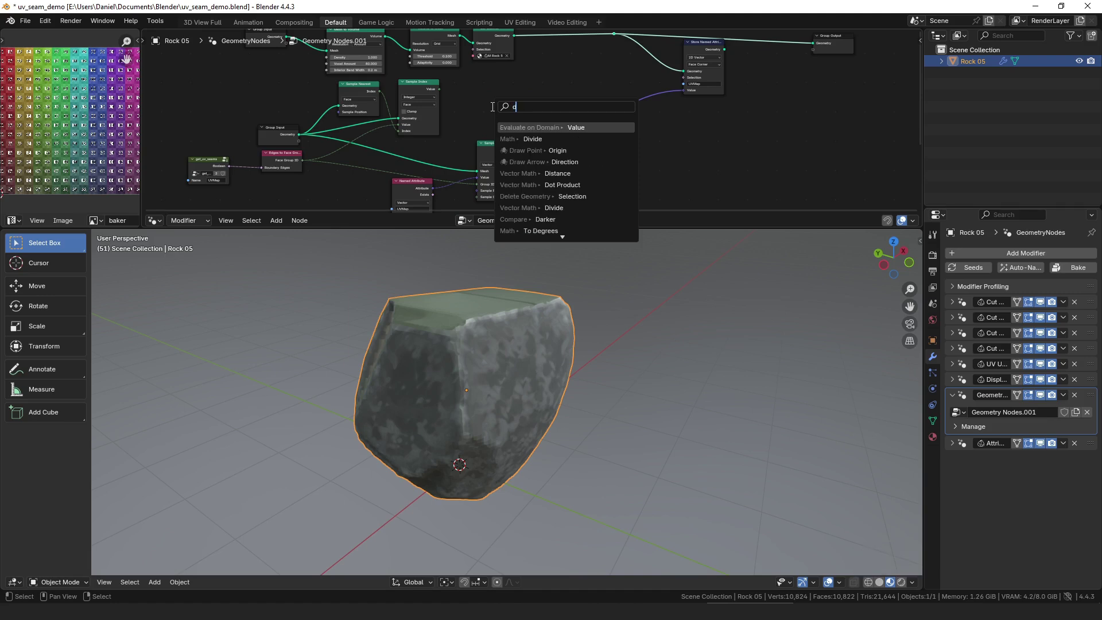
pyautogui.press('Return')
pyautogui.click(486, 106)
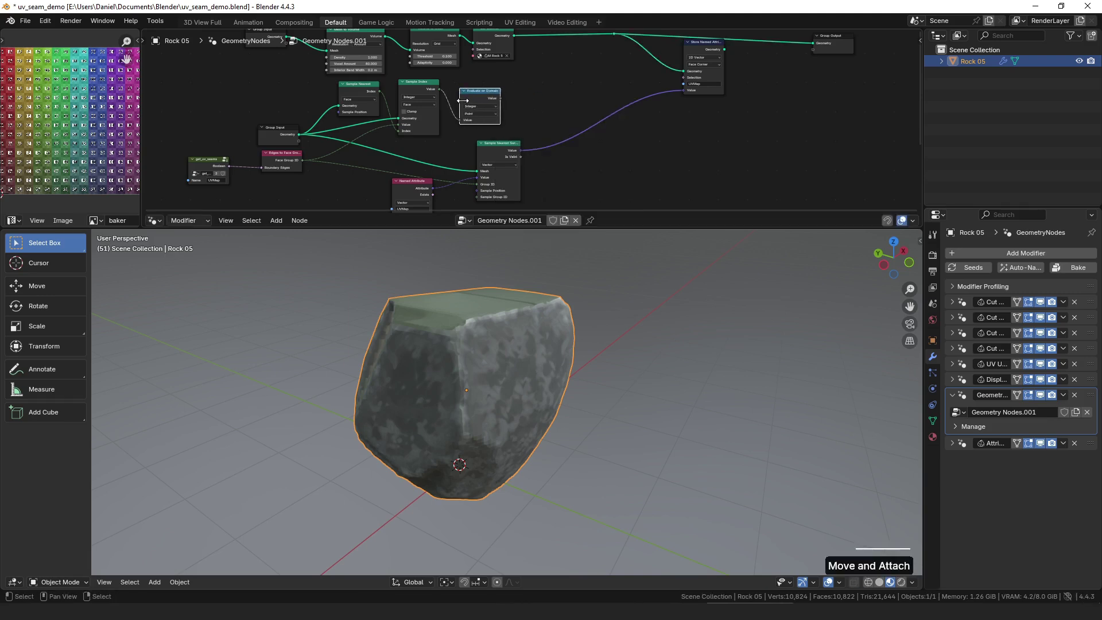
# - Set the Evaluate on Domain node's domain to Face and place it beside the Sample Index node
pyautogui.moveTo(500, 151); pyautogui.dragTo(496, 144)
pyautogui.moveTo(701, 48); pyautogui.dragTo(695, 53)
pyautogui.moveTo(689, 96); pyautogui.dragTo(556, 146, button='middle')
pyautogui.scroll(10, 576, 137)
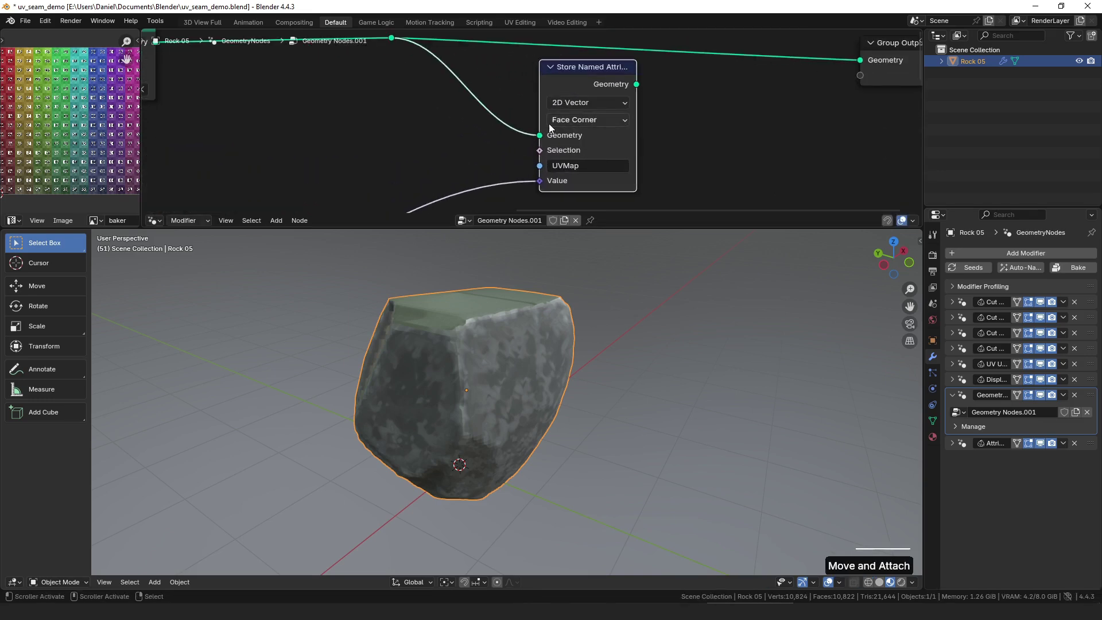
pyautogui.scroll(-5, 562, 129)
pyautogui.moveTo(562, 129); pyautogui.dragTo(641, 82, button='middle')
pyautogui.moveTo(228, 102); pyautogui.dragTo(232, 106)
pyautogui.moveTo(363, 153); pyautogui.dragTo(365, 116, button='middle')
pyautogui.click(325, 111)
pyautogui.click(319, 155)
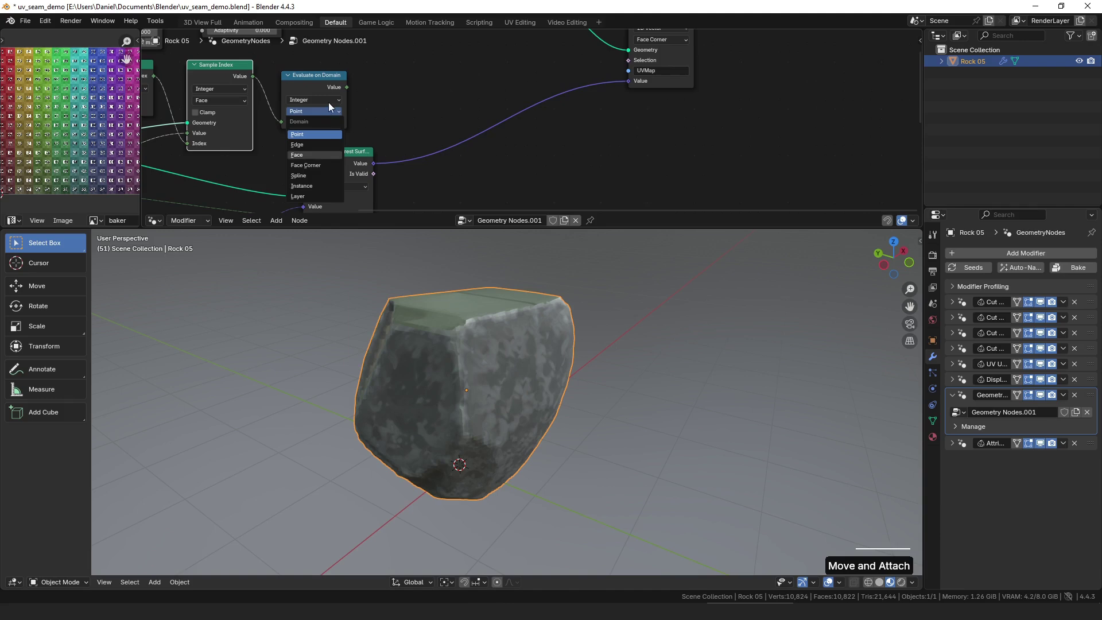
pyautogui.moveTo(315, 80); pyautogui.dragTo(302, 72)
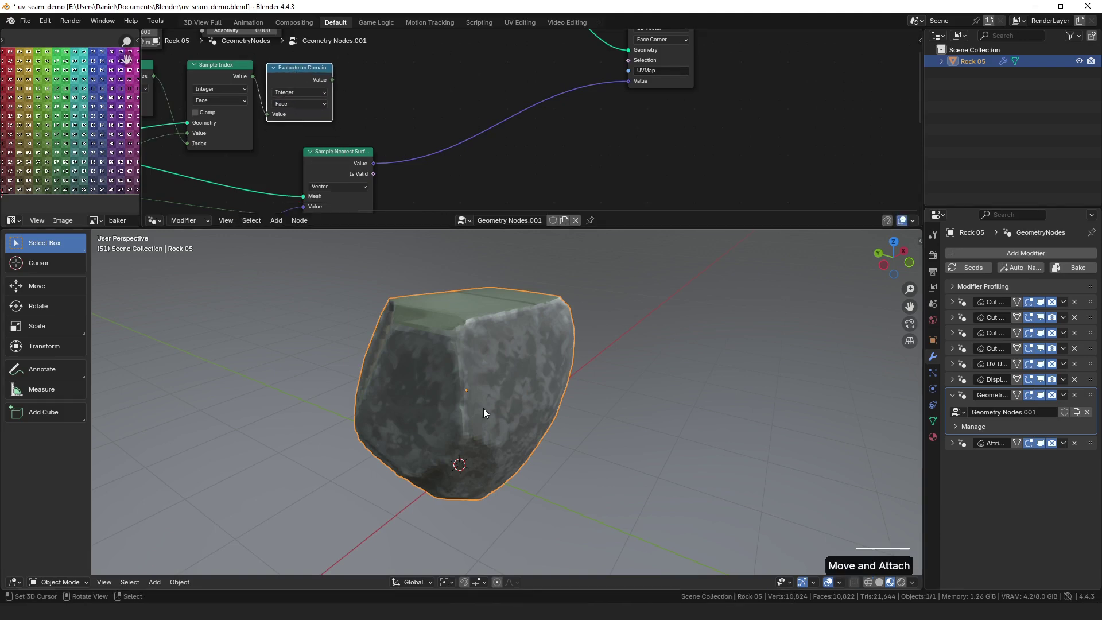
# - Reposition the Sample Nearest Surface node and link the Evaluate on Domain value into its Sample Group ID input
pyautogui.moveTo(339, 152); pyautogui.dragTo(366, 126)
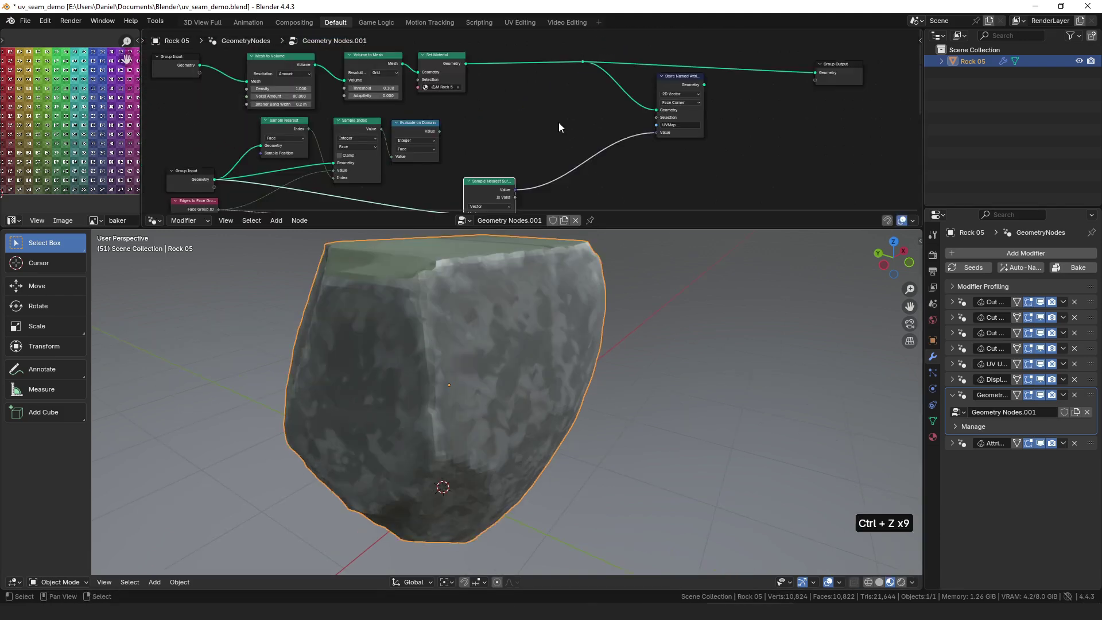
pyautogui.click(559, 122)
pyautogui.moveTo(519, 146); pyautogui.dragTo(551, 56, button='middle')
pyautogui.scroll(3, 462, 148)
pyautogui.scroll(-4, 453, 155)
pyautogui.scroll(4, 416, 168)
pyautogui.moveTo(444, 48); pyautogui.dragTo(506, 172)
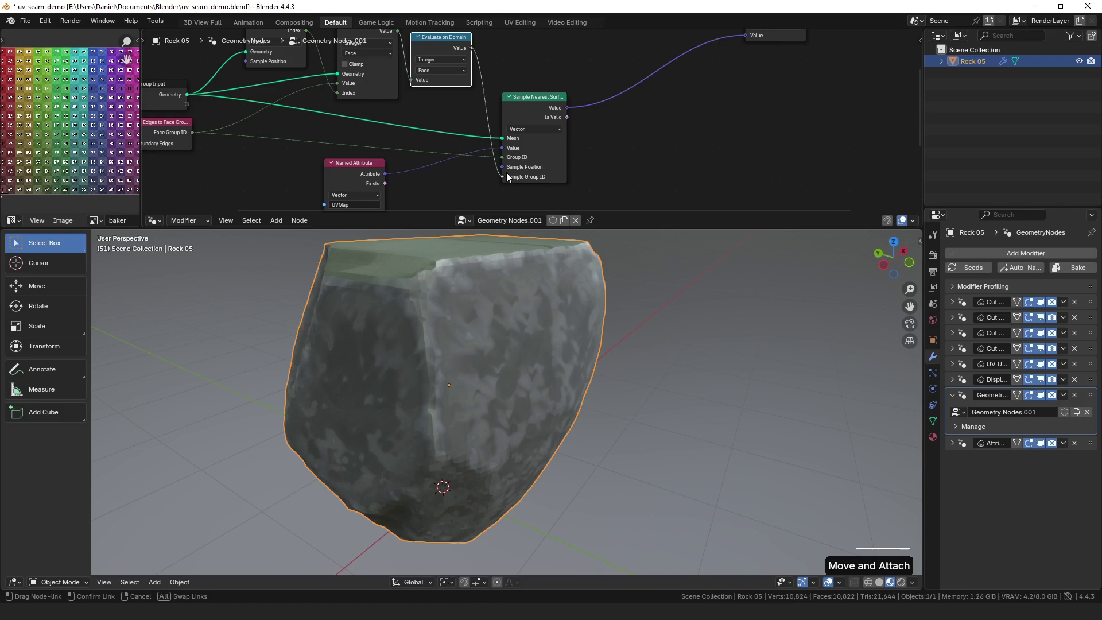
# - Connect the Store Named Attribute geometry to the Group Output
pyautogui.scroll(-5, 589, 139)
pyautogui.moveTo(642, 63); pyautogui.dragTo(582, 139, button='middle')
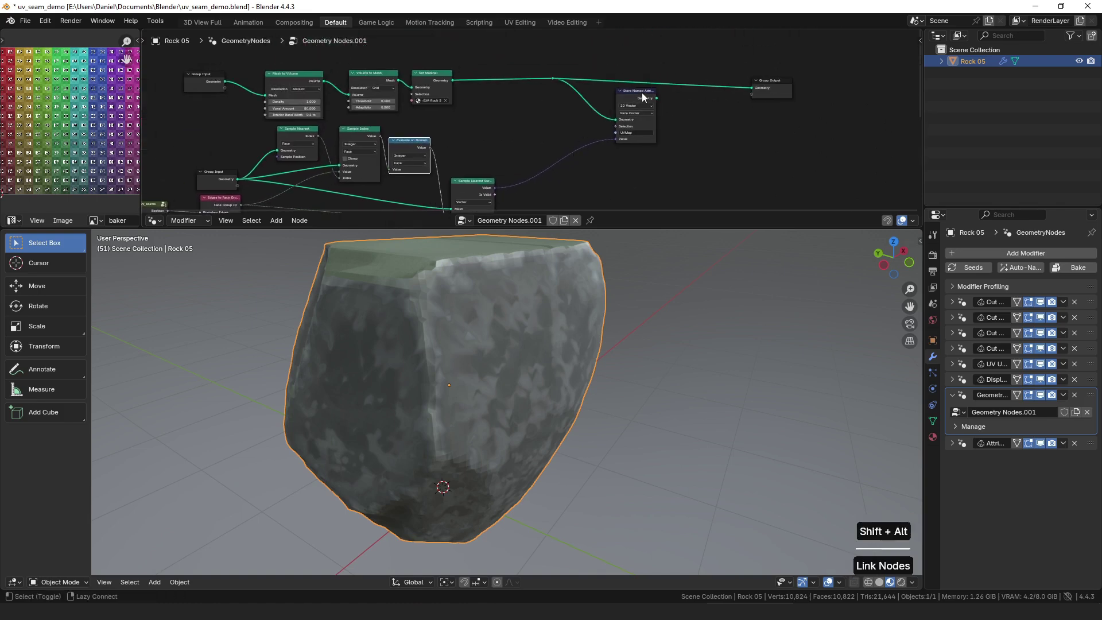
pyautogui.keyDown('alt'); pyautogui.keyDown('shift'); pyautogui.click(594, 101); pyautogui.keyUp('shift'); pyautogui.keyUp('alt')
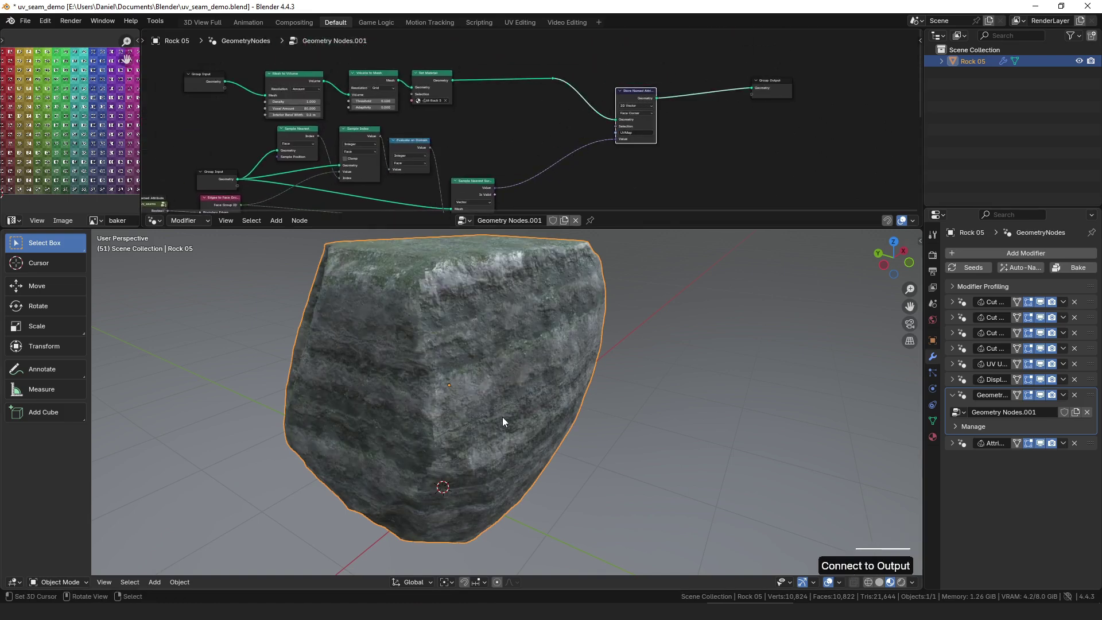
# - Compare the original and remeshed rock textures around the seams by switching the output between Group Input and Store Named Attribute
pyautogui.moveTo(503, 421); pyautogui.dragTo(381, 453, button='middle')
pyautogui.scroll(2, 492, 417)
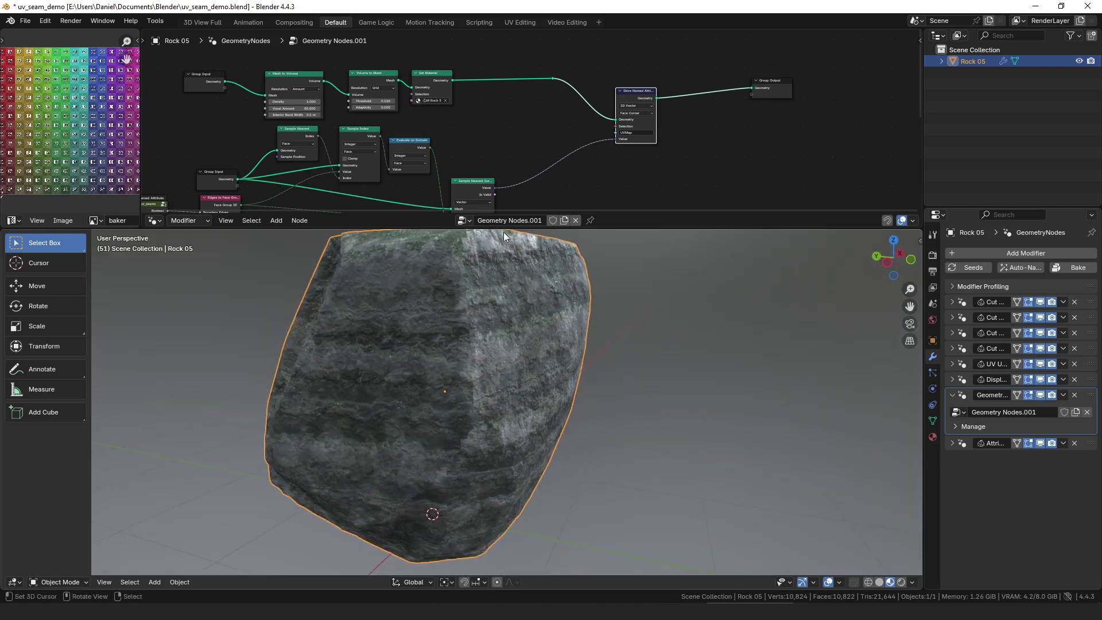
pyautogui.keyDown('alt'); pyautogui.keyDown('shift'); pyautogui.click(202, 79); pyautogui.keyUp('shift'); pyautogui.keyUp('alt')
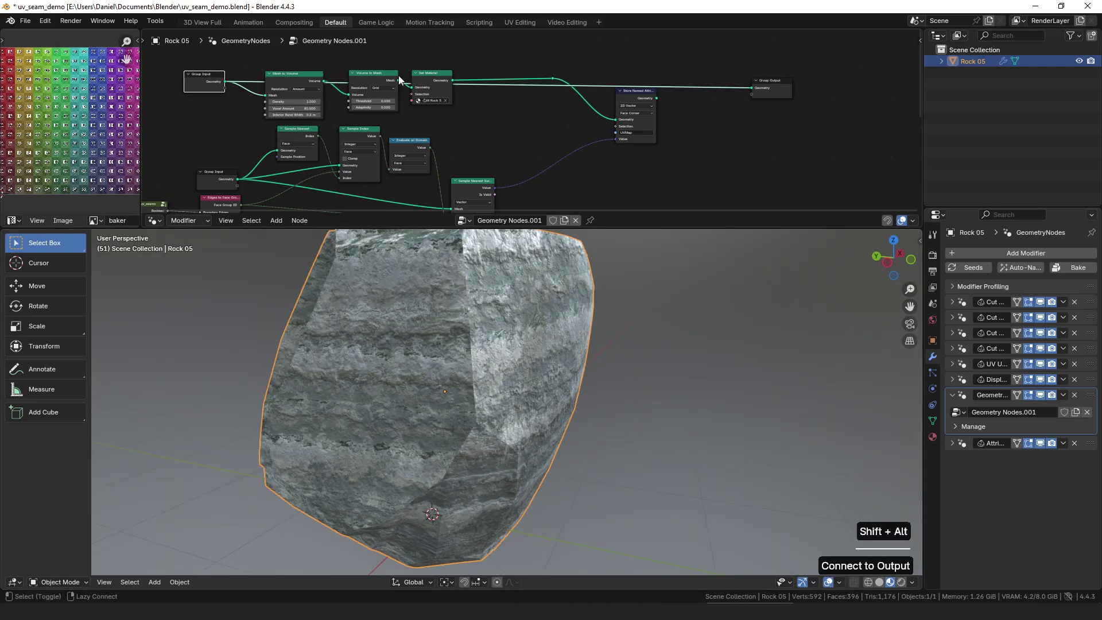
pyautogui.keyDown('alt'); pyautogui.keyDown('shift'); pyautogui.click(632, 97); pyautogui.keyUp('shift'); pyautogui.keyUp('alt')
pyautogui.scroll(-1, 216, 78)
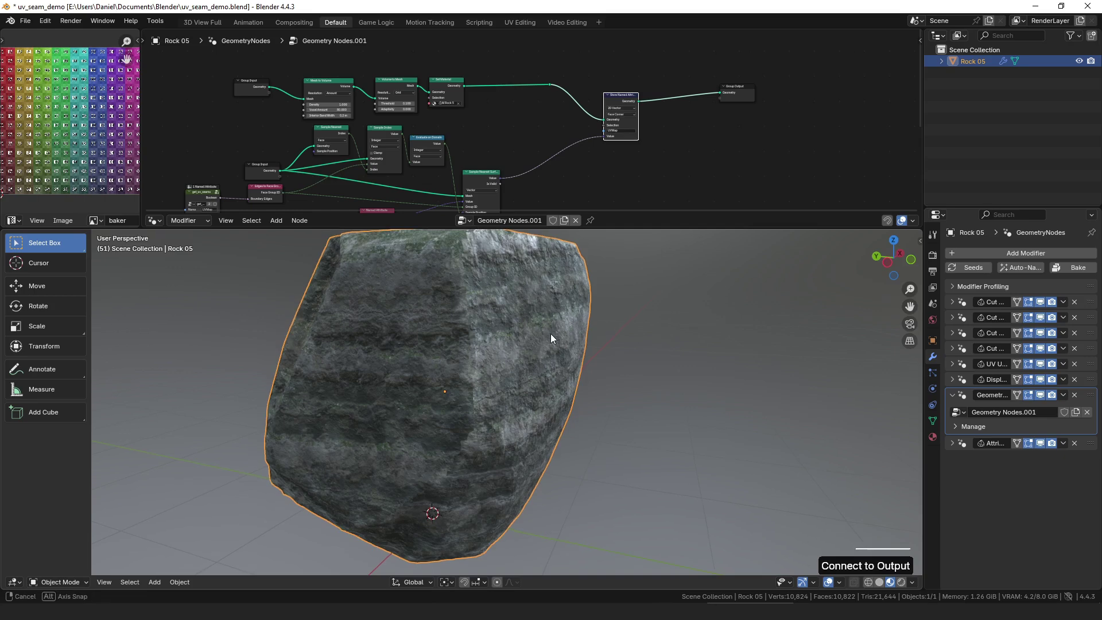
pyautogui.moveTo(550, 333); pyautogui.dragTo(517, 353, button='middle')
pyautogui.keyDown('alt'); pyautogui.keyDown('shift'); pyautogui.click(248, 86); pyautogui.keyUp('shift'); pyautogui.keyUp('alt')
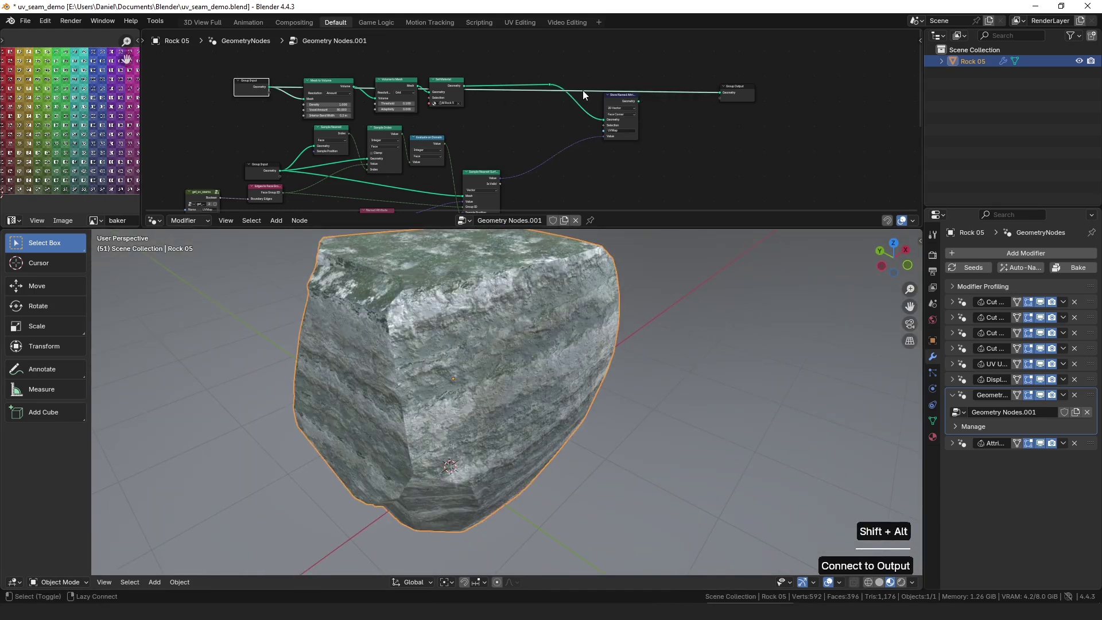
pyautogui.keyDown('alt'); pyautogui.keyDown('shift'); pyautogui.click(619, 97); pyautogui.keyUp('shift'); pyautogui.keyUp('alt')
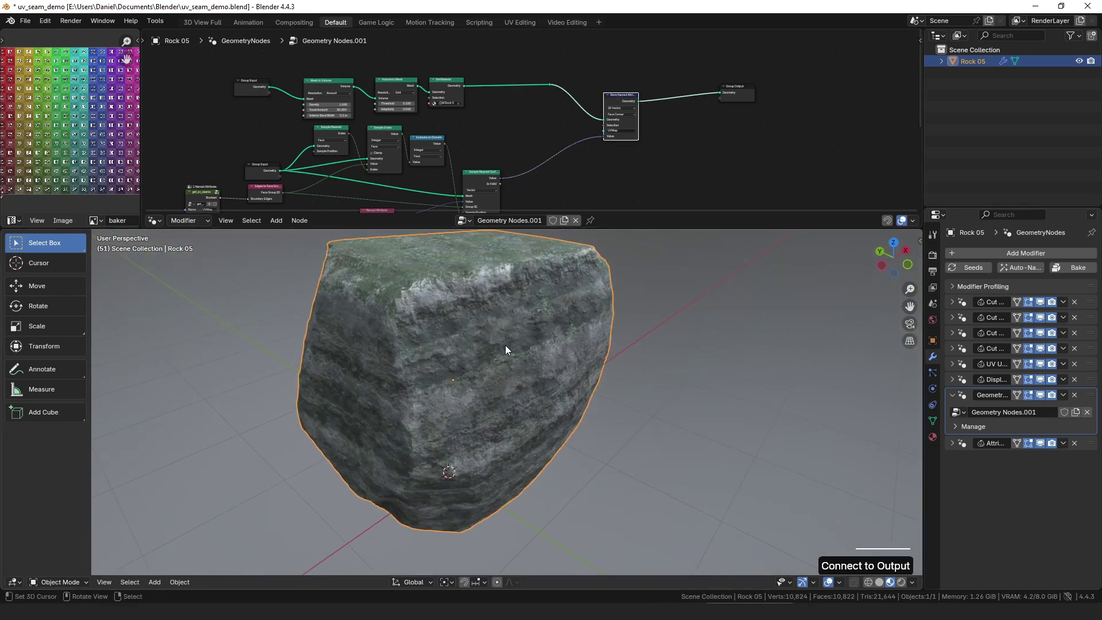
pyautogui.moveTo(463, 359); pyautogui.dragTo(450, 283, button='middle')
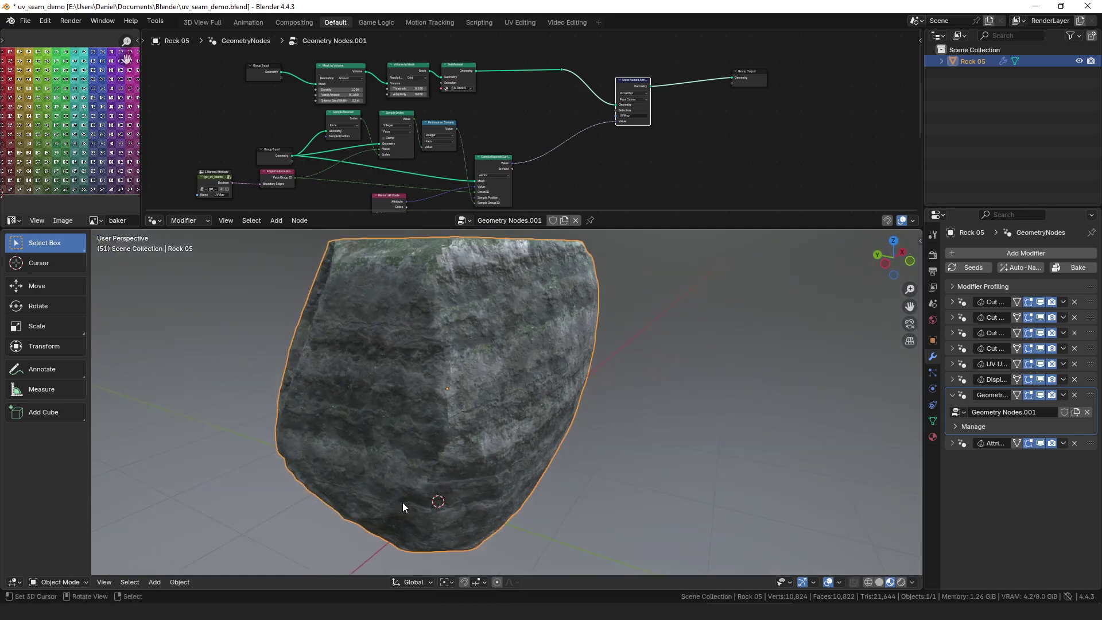
pyautogui.keyDown('alt'); pyautogui.keyDown('shift'); pyautogui.click(263, 72); pyautogui.keyUp('shift'); pyautogui.keyUp('alt')
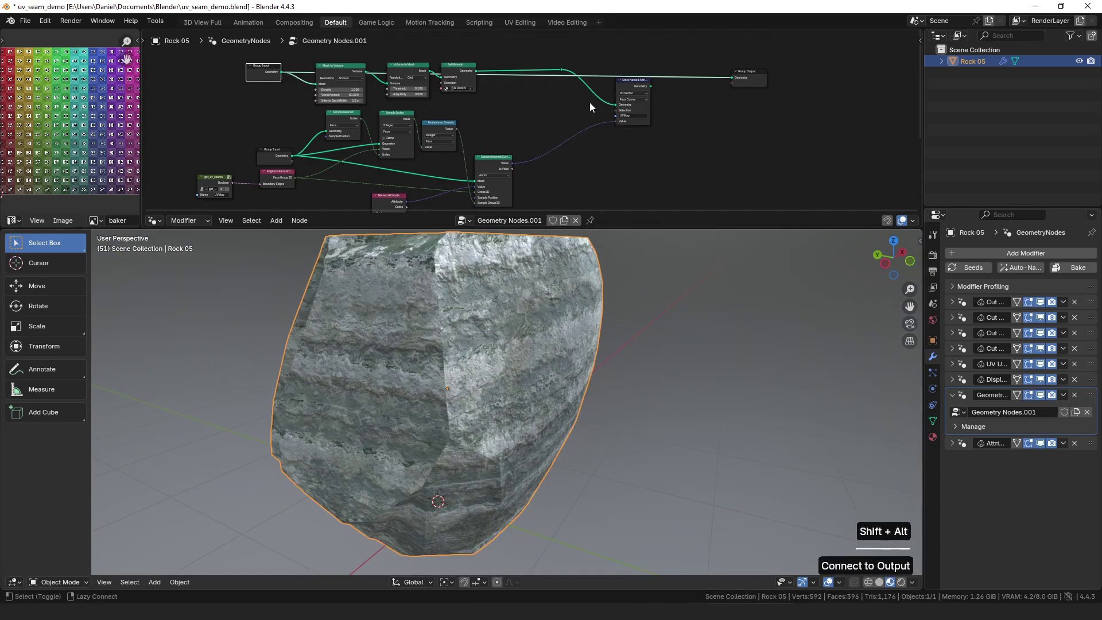
pyautogui.keyDown('alt'); pyautogui.keyDown('shift'); pyautogui.click(635, 86); pyautogui.keyUp('shift'); pyautogui.keyUp('alt')
pyautogui.scroll(-1, 521, 129)
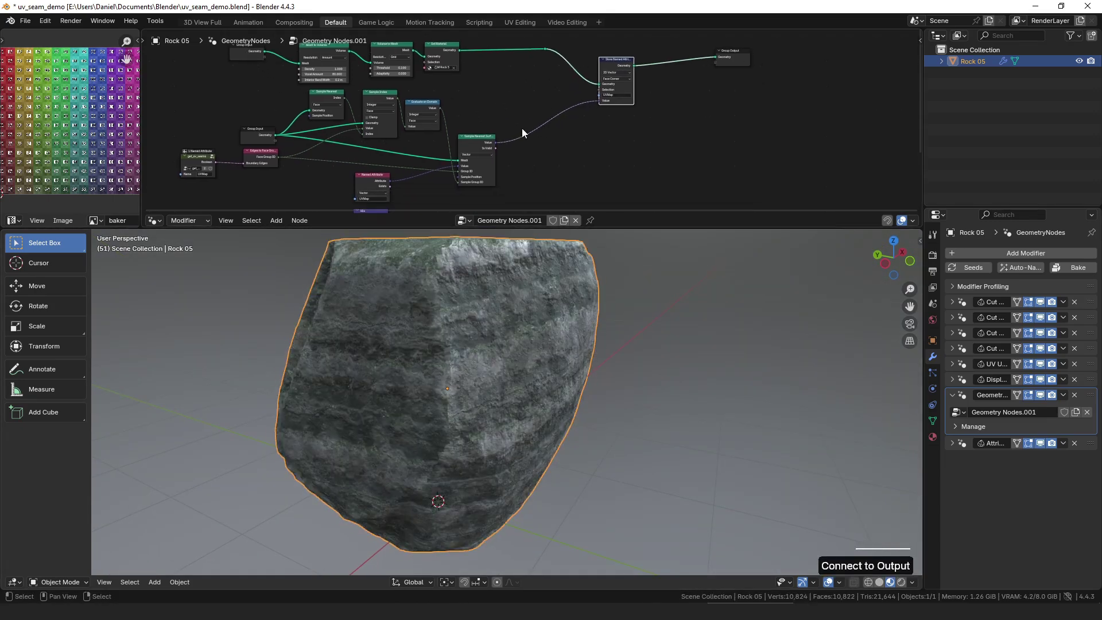
pyautogui.scroll(-3, 615, 370)
pyautogui.moveTo(608, 368); pyautogui.dragTo(579, 370, button='middle')
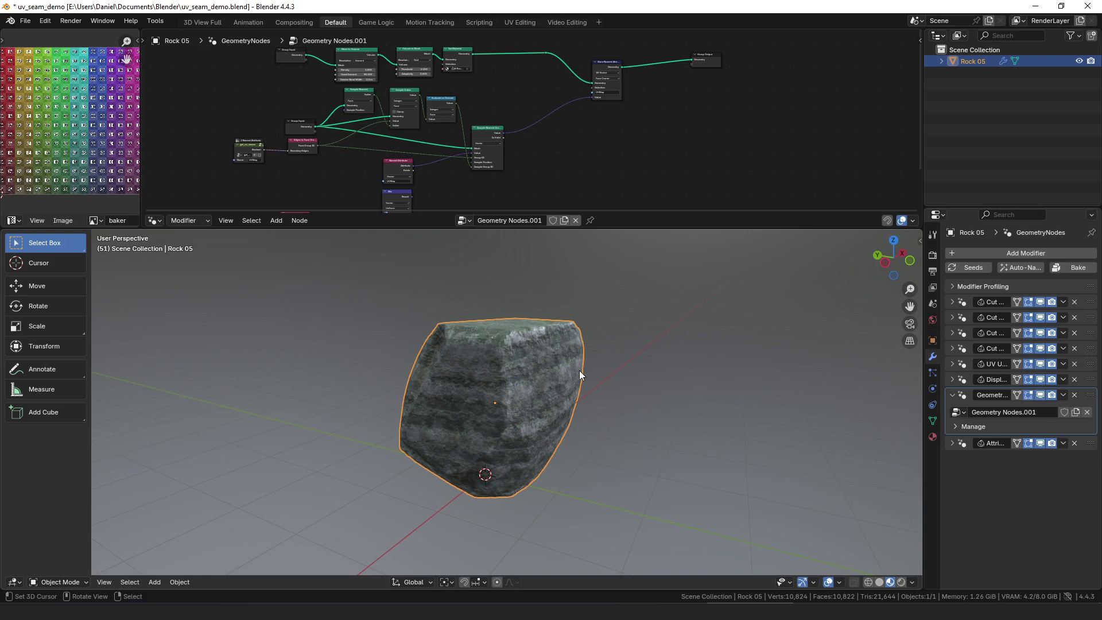
pyautogui.scroll(3, 579, 370)
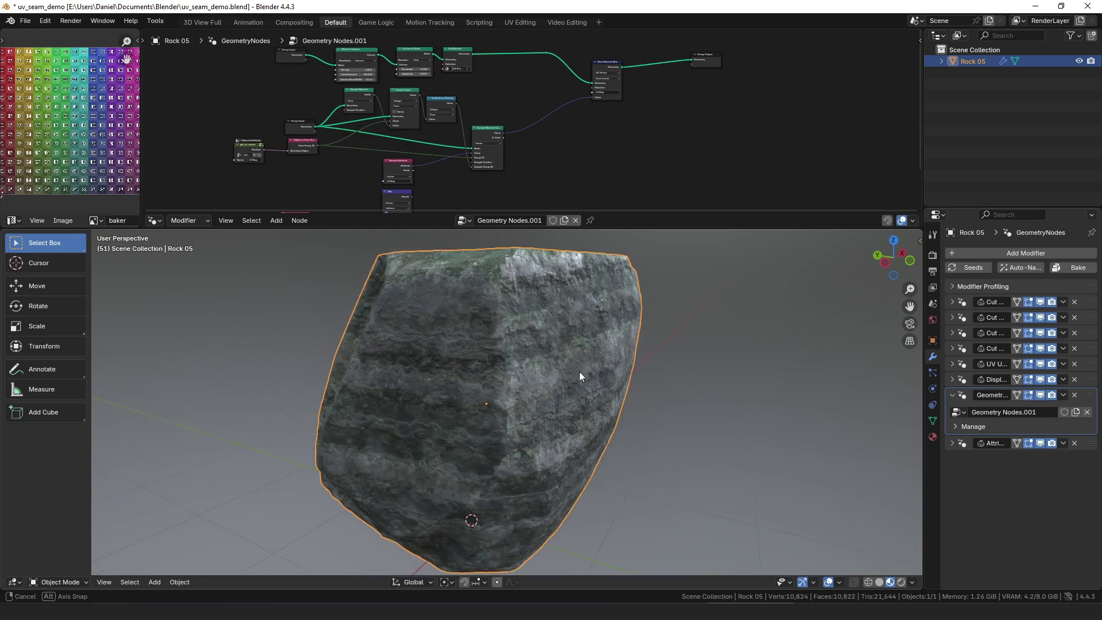
pyautogui.moveTo(579, 371)
pyautogui.mouseDown(button='middle')
pyautogui.moveTo(539, 368)
pyautogui.moveTo(587, 374)
pyautogui.mouseUp(button='middle')
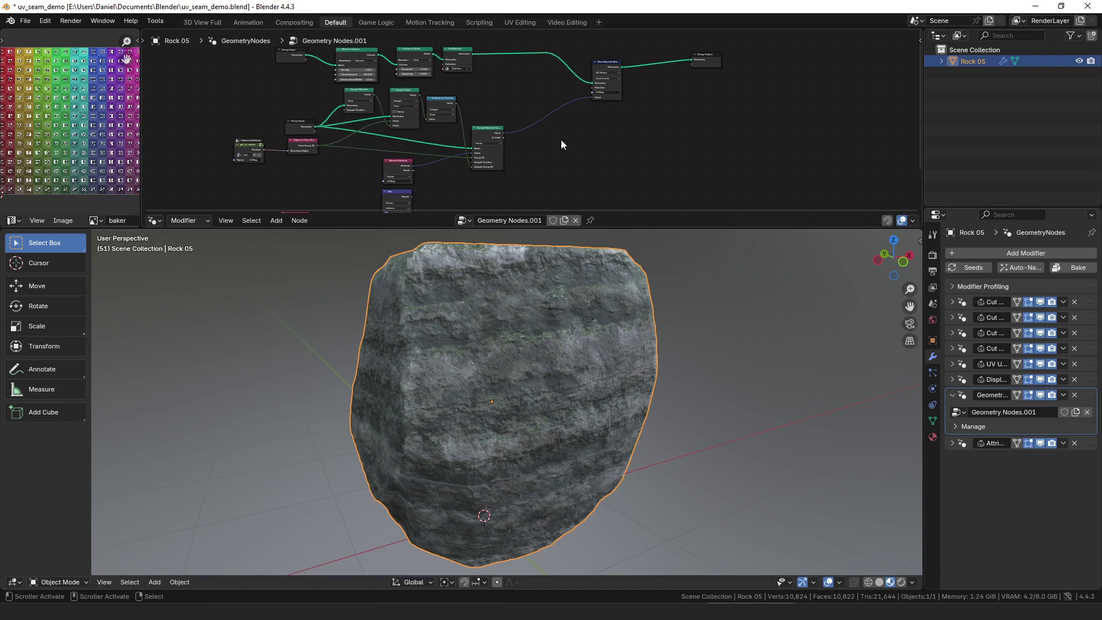
pyautogui.moveTo(582, 312); pyautogui.dragTo(593, 350, button='middle')
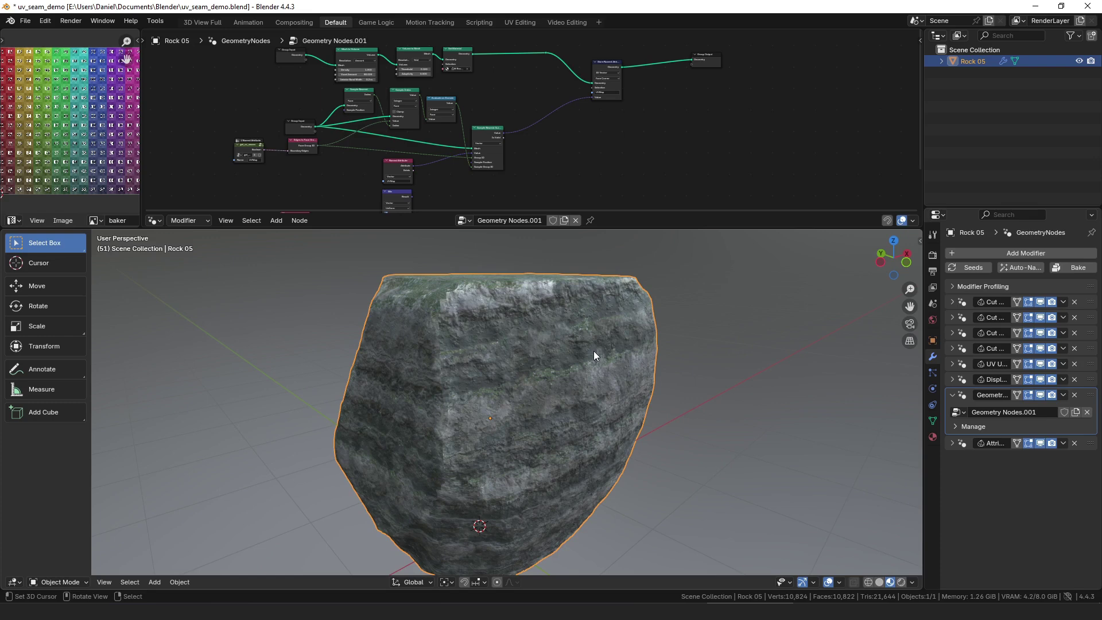
# - Delete the unused Position, Evaluate on Domain and Mix nodes below the Named Attribute node
pyautogui.scroll(4, 574, 164)
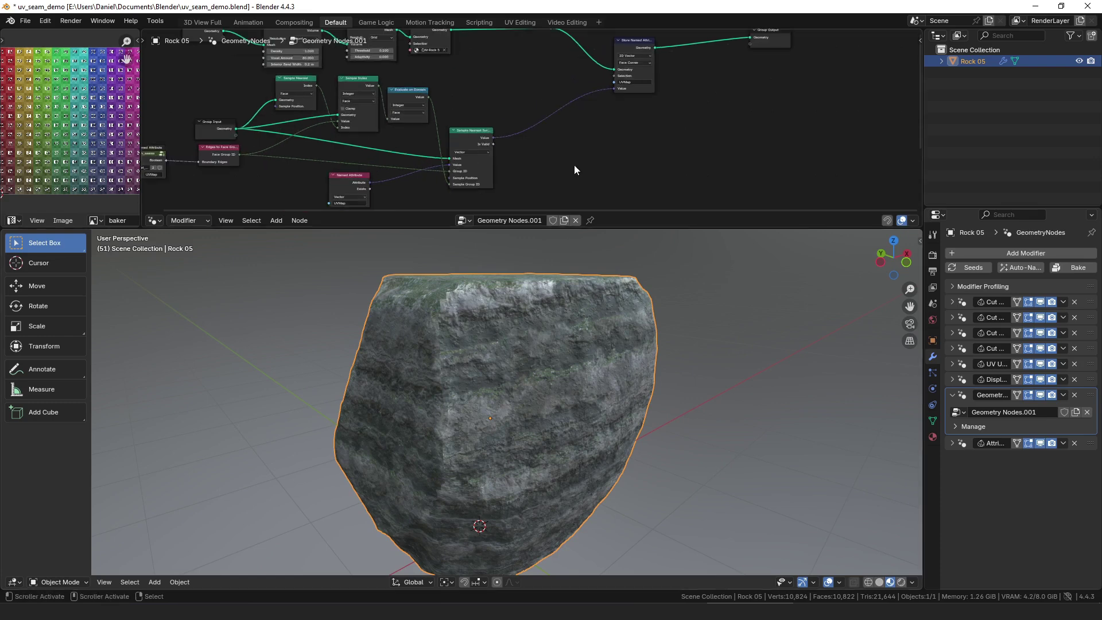
pyautogui.moveTo(426, 70); pyautogui.dragTo(568, 76, button='middle')
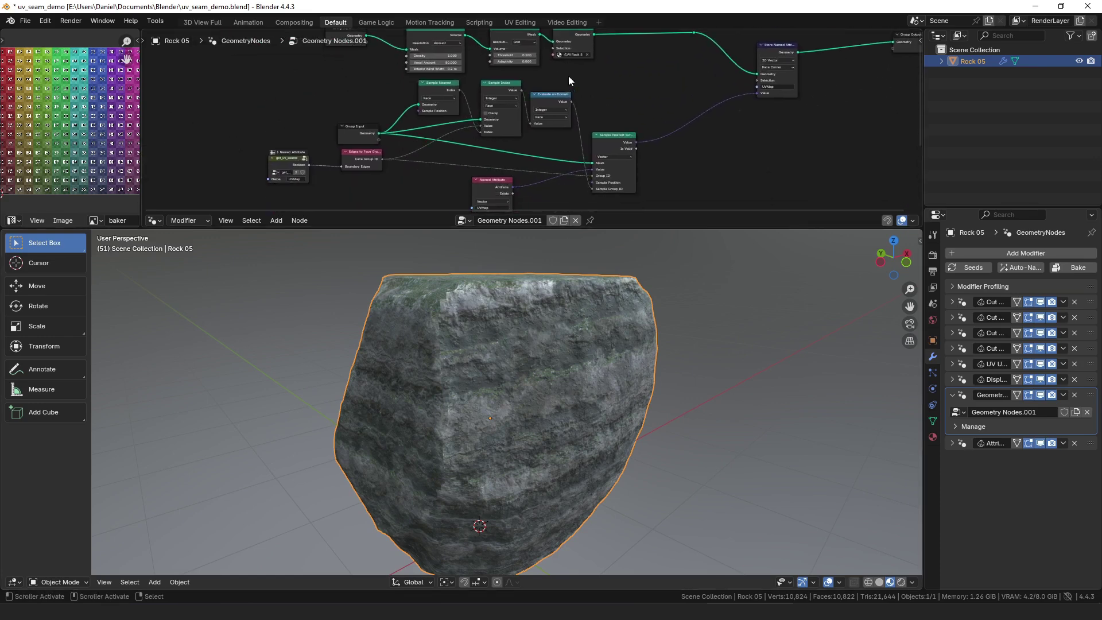
pyautogui.click(440, 89)
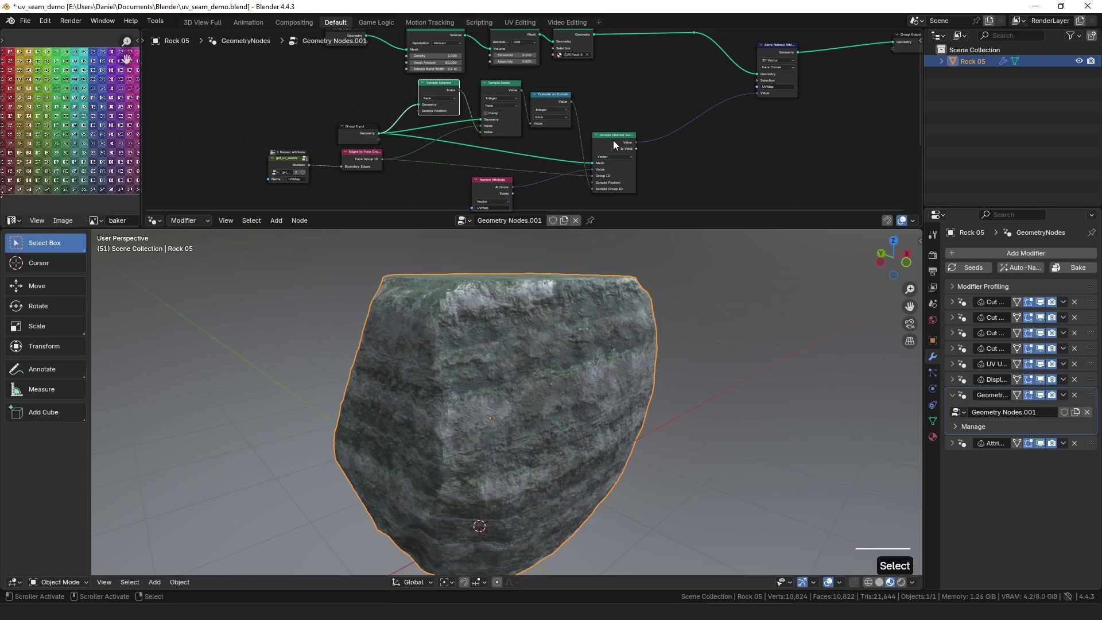
pyautogui.moveTo(613, 141)
pyautogui.mouseDown()
pyautogui.moveTo(603, 143)
pyautogui.moveTo(625, 145)
pyautogui.mouseUp()
pyautogui.moveTo(474, 164); pyautogui.dragTo(451, 138, button='middle')
pyautogui.moveTo(472, 161); pyautogui.dragTo(478, 160)
pyautogui.moveTo(487, 182); pyautogui.dragTo(467, 139, button='middle')
pyautogui.click(452, 159)
pyautogui.scroll(-2, 540, 170)
pyautogui.moveTo(508, 169); pyautogui.dragTo(531, 132, button='middle')
pyautogui.moveTo(531, 131); pyautogui.dragTo(371, 182)
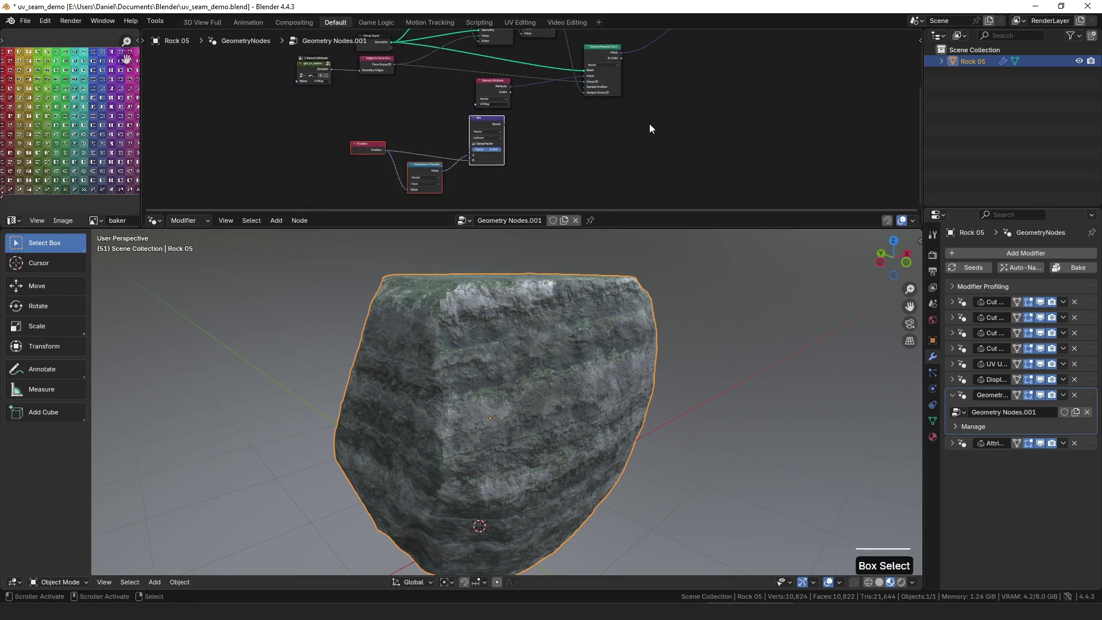
pyautogui.press('x')
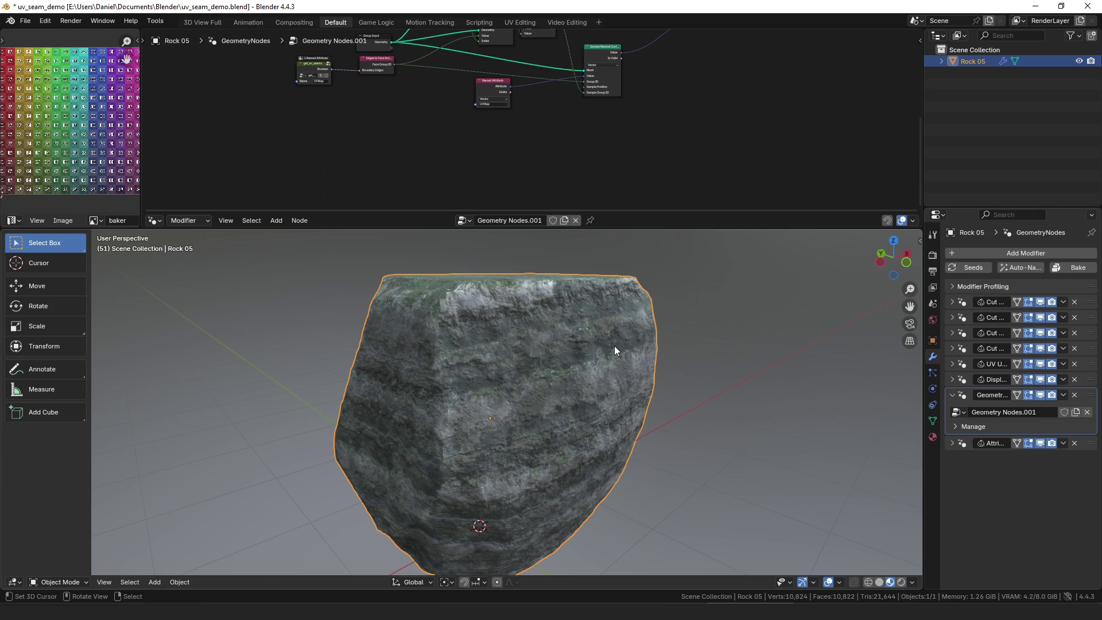
# - Examine the remeshed rock's transferred texture from its other sides
pyautogui.moveTo(732, 98); pyautogui.dragTo(665, 151, button='middle')
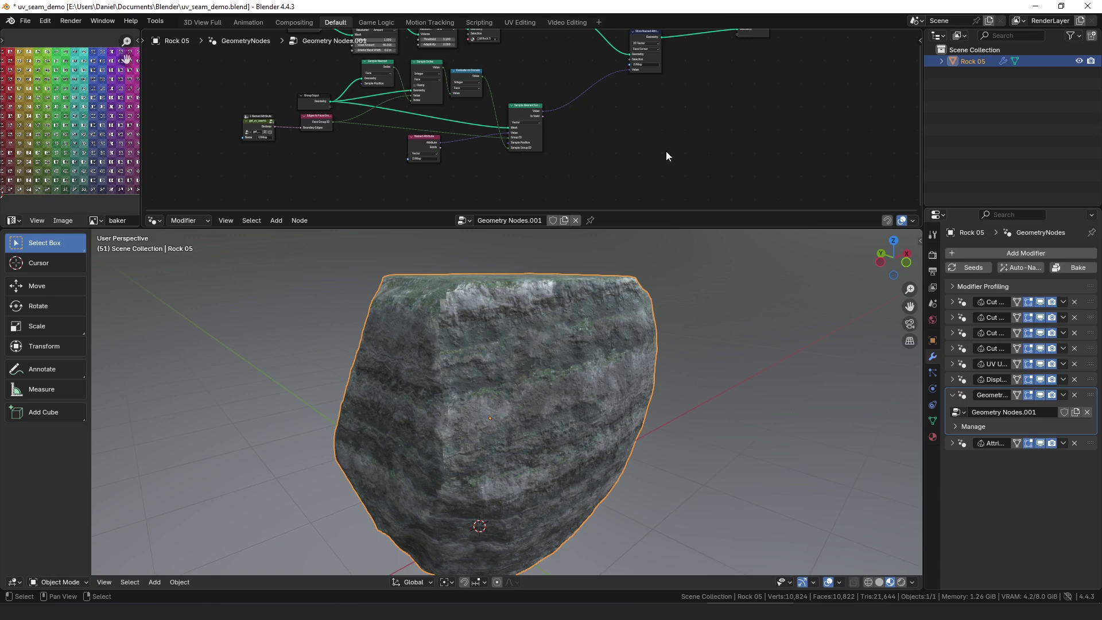
pyautogui.moveTo(648, 349); pyautogui.dragTo(693, 360, button='middle')
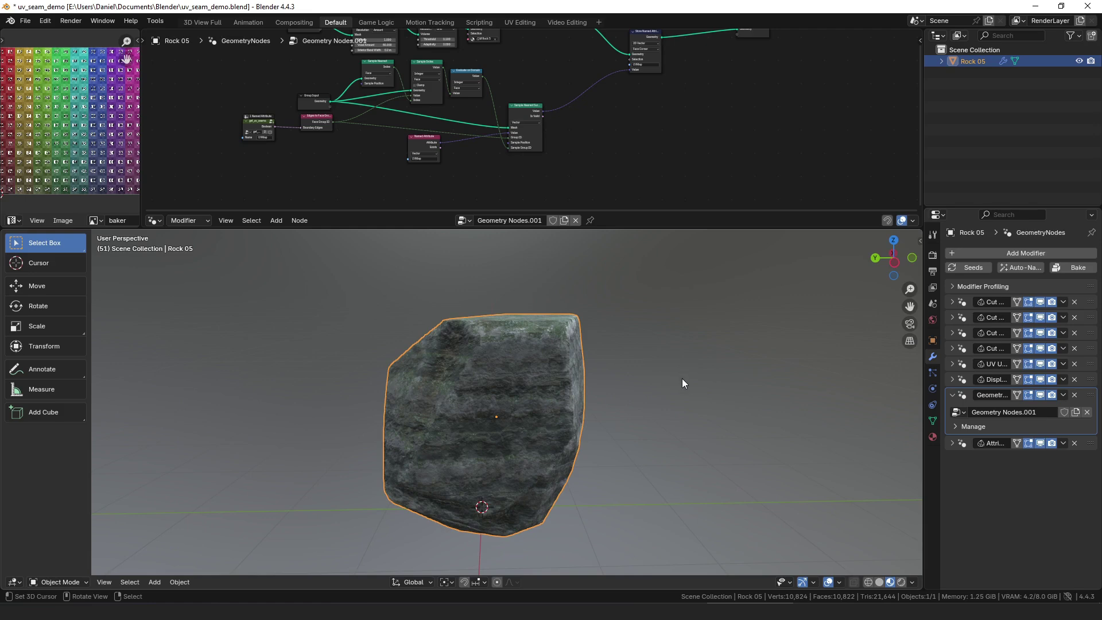
pyautogui.scroll(3, 681, 379)
pyautogui.moveTo(681, 380); pyautogui.dragTo(726, 389, button='middle')
pyautogui.scroll(-2, 674, 397)
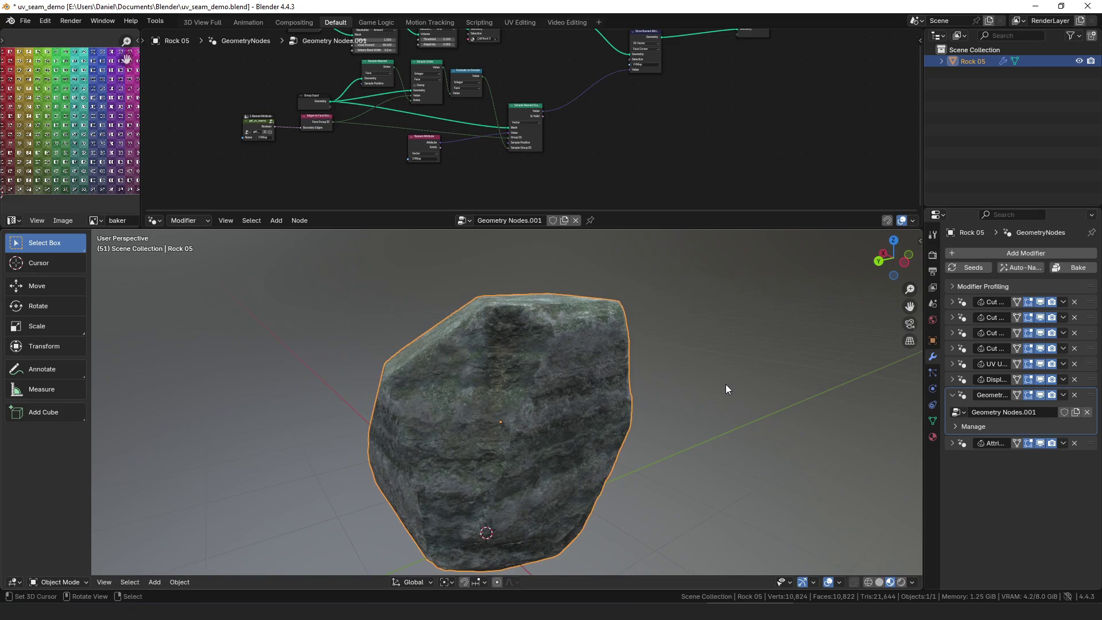